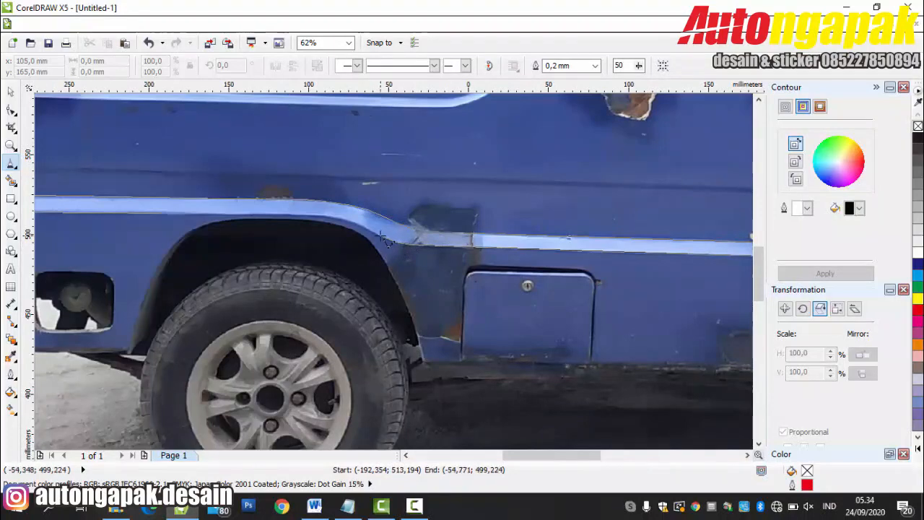
Step: Close the lower body stripe's outline and fill it with light blue R175 G200 B255
click(309, 213)
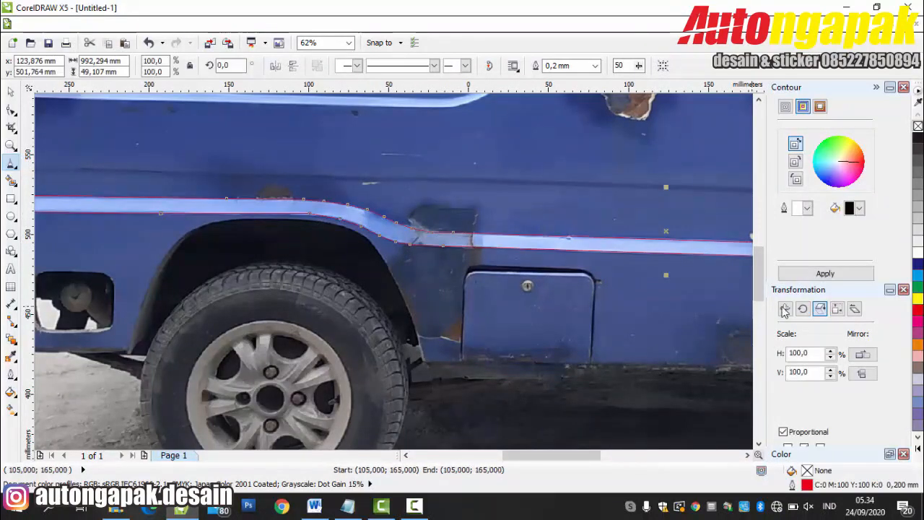
scroll(623, 245, down, 3)
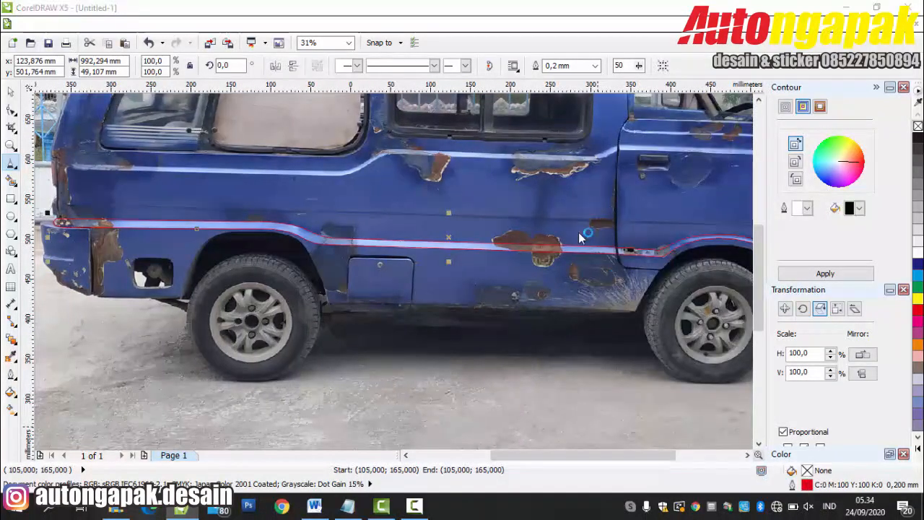
key(shift+F11)
click(394, 243)
click(229, 282)
scroll(181, 325, down, 1)
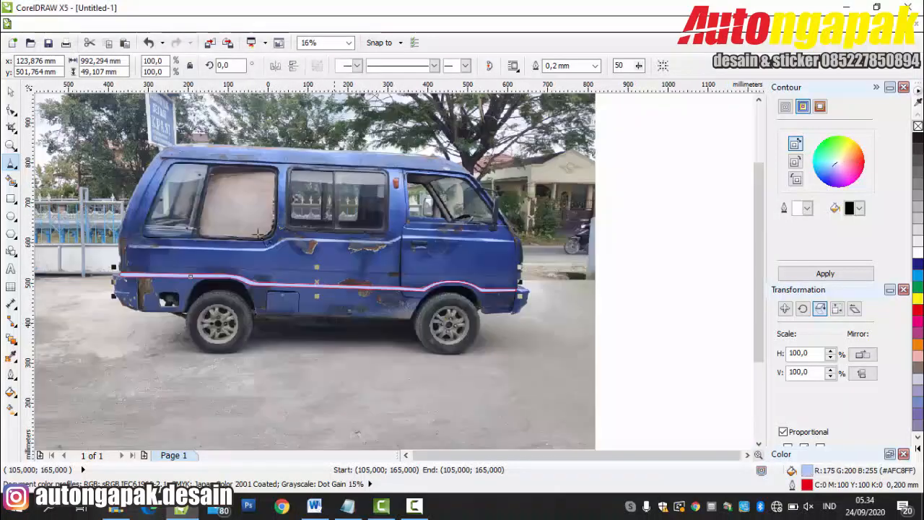
Step: Change the lower body stripe's fill to the slightly darker blue R157 G179 B227
click(11, 92)
click(725, 209)
scroll(255, 289, up, 2)
click(278, 261)
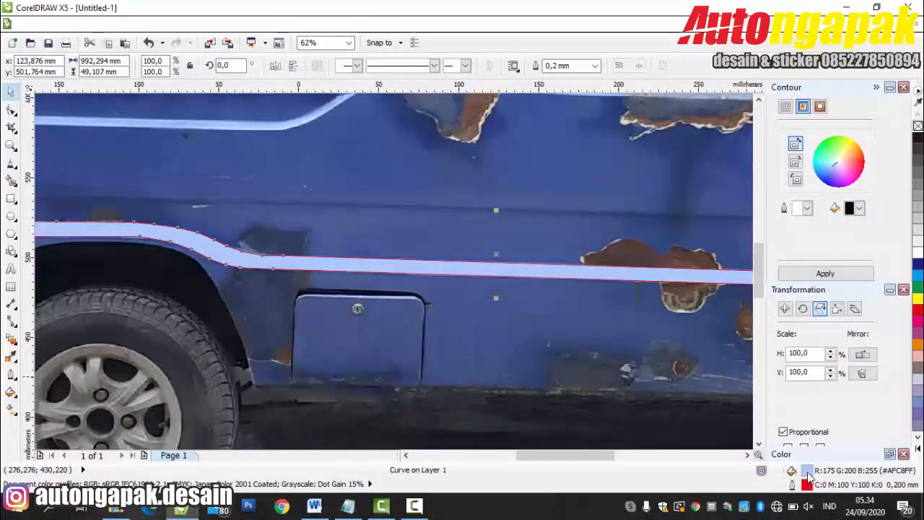
double_click(807, 470)
drag(124, 114, 125, 126)
click(229, 280)
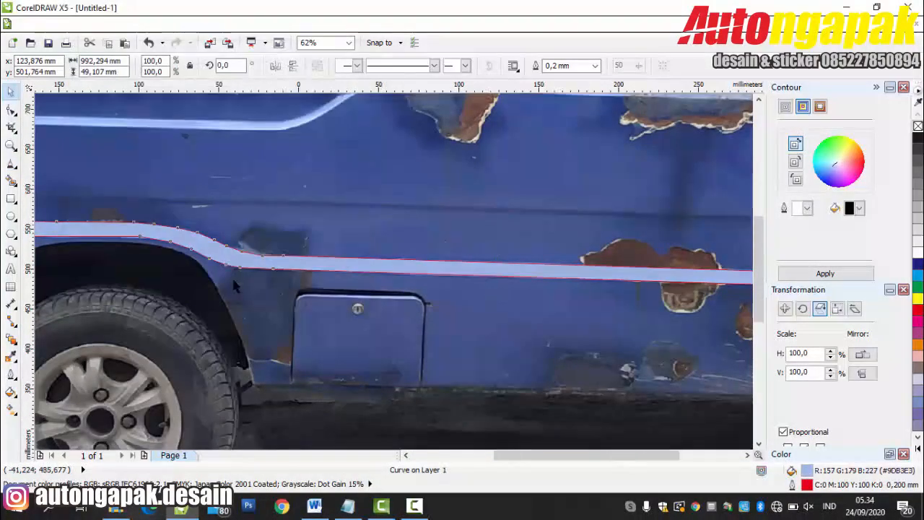
Step: Convert the lower stripe's segments over the front wheel arch to curves and remove surplus nodes to smooth its upper edge
scroll(231, 275, down, 2)
click(646, 223)
scroll(484, 279, up, 3)
scroll(354, 311, down, 2)
scroll(412, 300, up, 2)
click(404, 265)
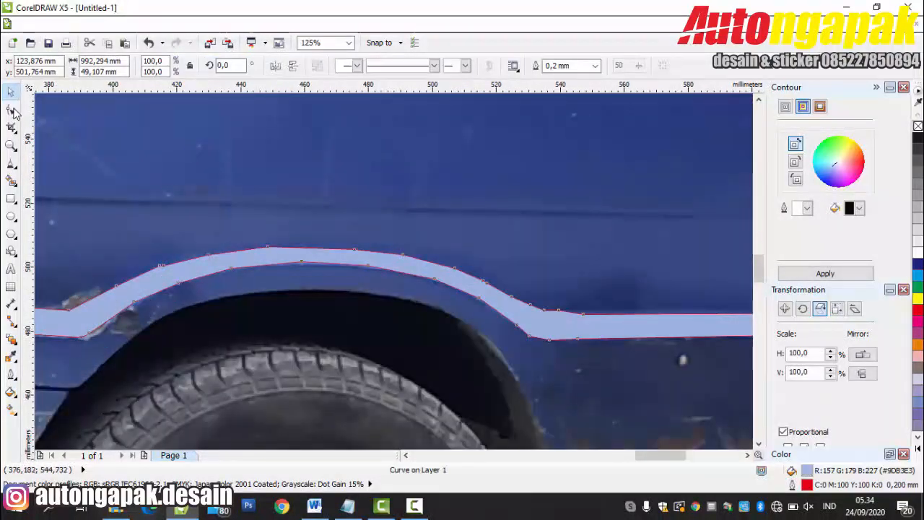
click(11, 110)
click(511, 296)
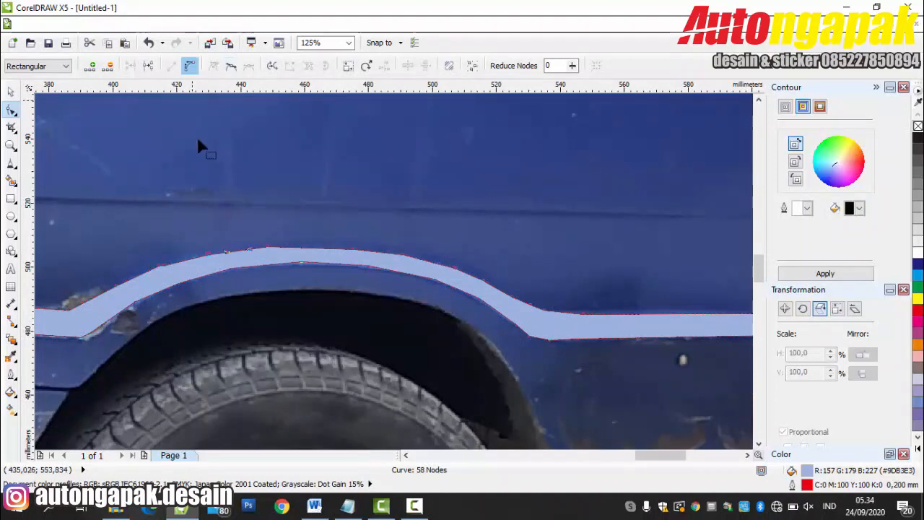
key(Delete)
double_click(402, 254)
double_click(454, 267)
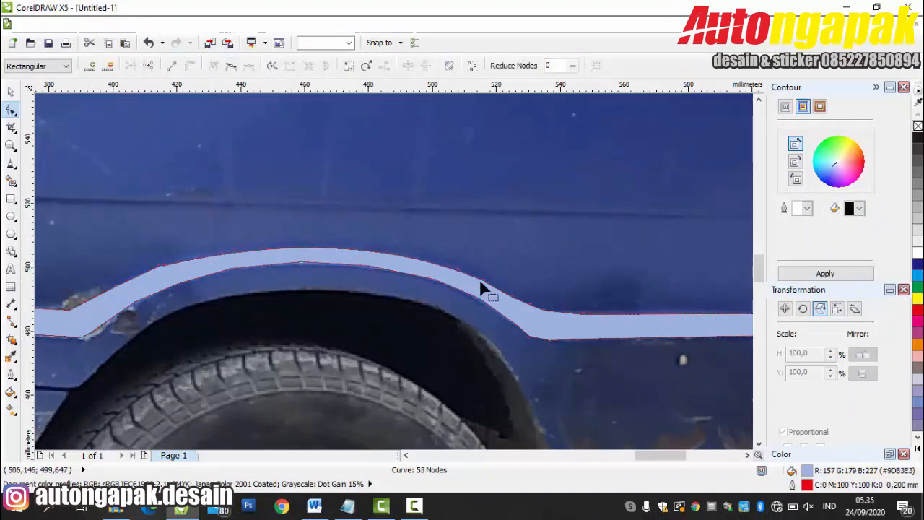
double_click(480, 280)
double_click(482, 284)
Step: Remove surplus nodes from the front half of the stripe's lower edge over the front wheel arch
click(166, 294)
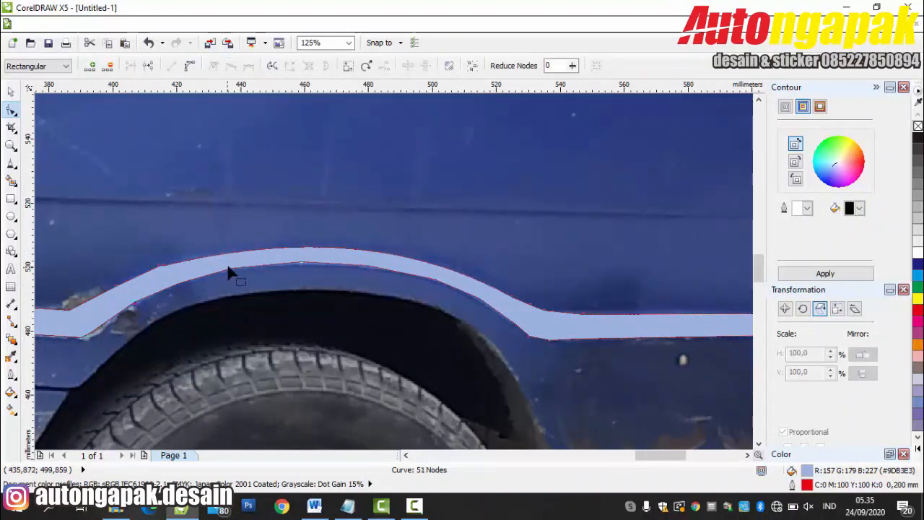
click(371, 273)
scroll(467, 303, up, 2)
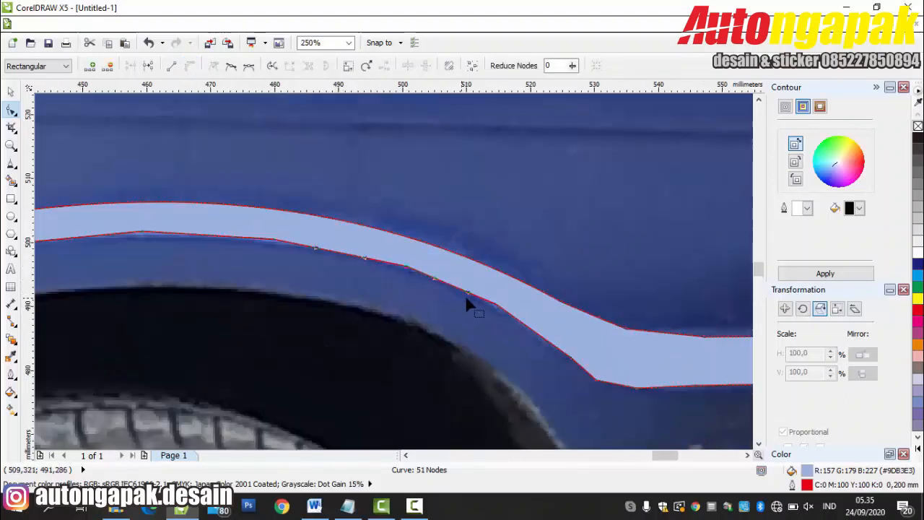
double_click(408, 265)
double_click(274, 240)
drag(673, 457, 662, 457)
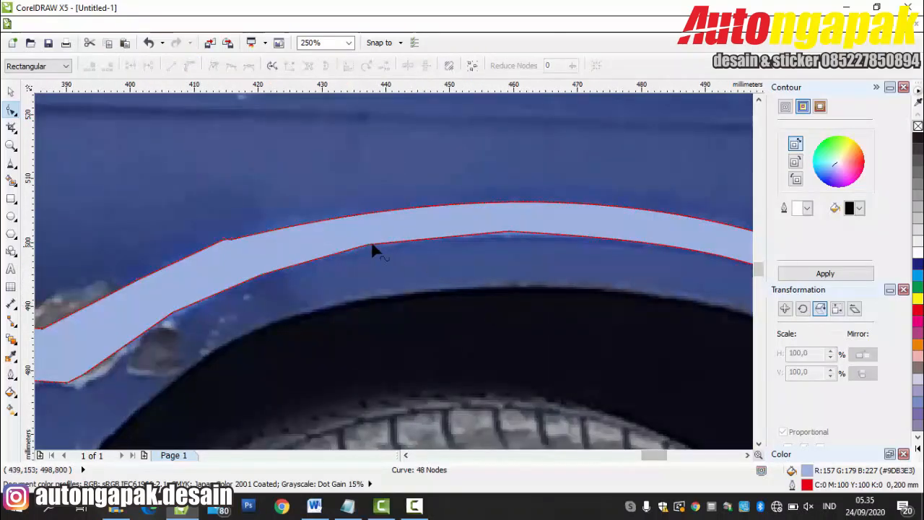
Step: Smooth the rest of the stripe's lower edge over the front wheel arch by removing nodes and adjusting the curve handles at its crest
double_click(372, 244)
click(508, 232)
drag(410, 241, 408, 235)
drag(686, 244, 685, 234)
double_click(262, 274)
double_click(172, 311)
Step: Remove the surplus nodes from the stripe's upper edge where it rises behind the front wheel arch
double_click(224, 243)
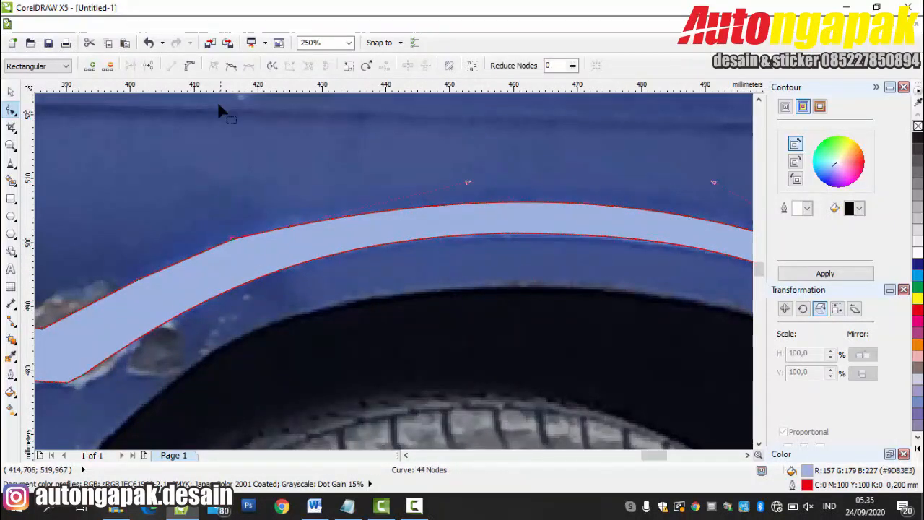
double_click(137, 280)
double_click(231, 238)
scroll(260, 260, down, 4)
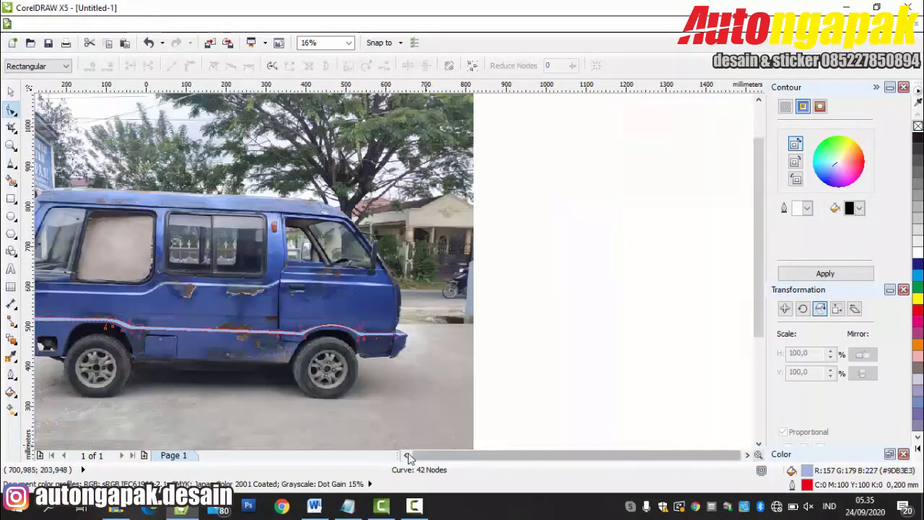
Step: Trace a closed outline about 969 × 39 mm around the light upper body stripe below the van's windows
click(407, 455)
scroll(395, 314, up, 1)
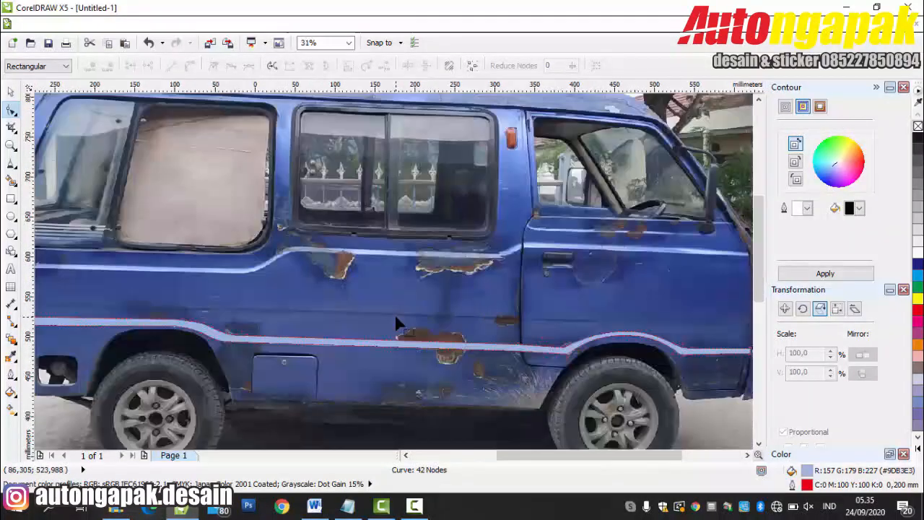
click(748, 456)
scroll(274, 245, up, 1)
click(11, 164)
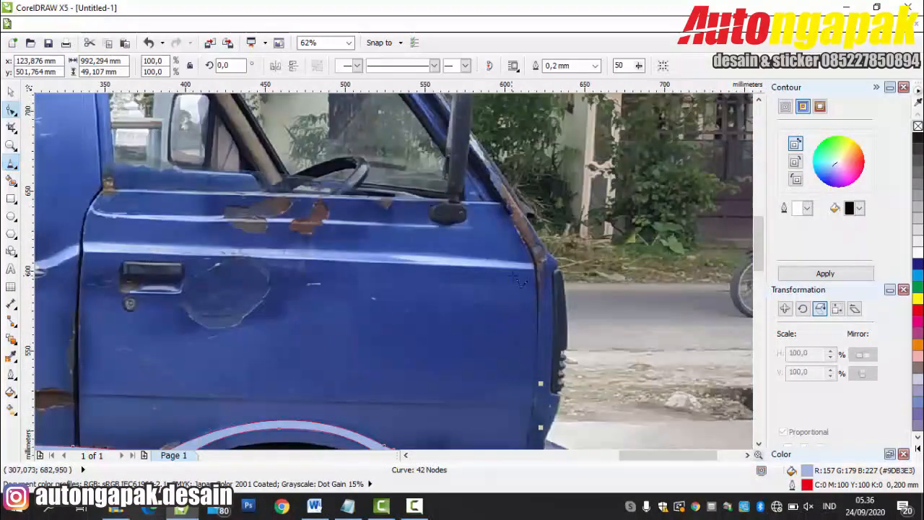
click(83, 251)
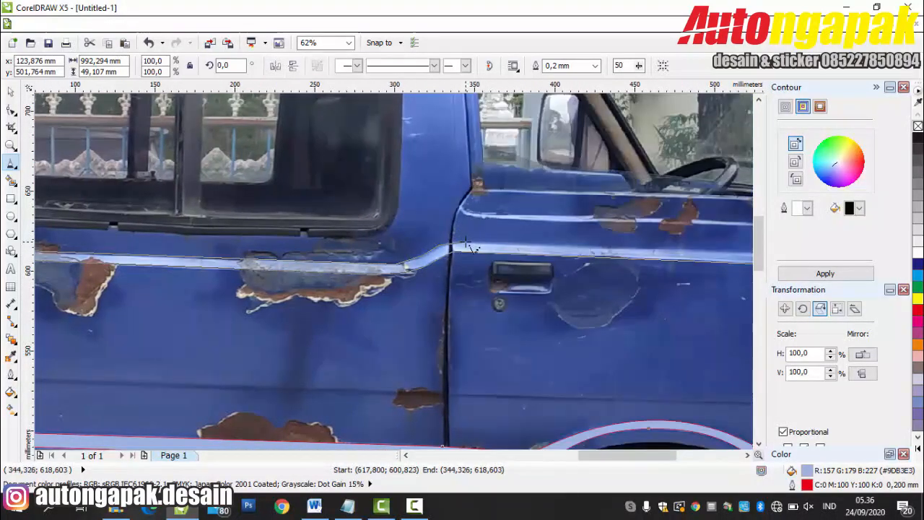
click(466, 242)
click(656, 264)
click(662, 270)
Step: Refine the nodes on the upper stripe's lower edge just behind the front door and curve it to follow the rise
scroll(240, 252, up, 1)
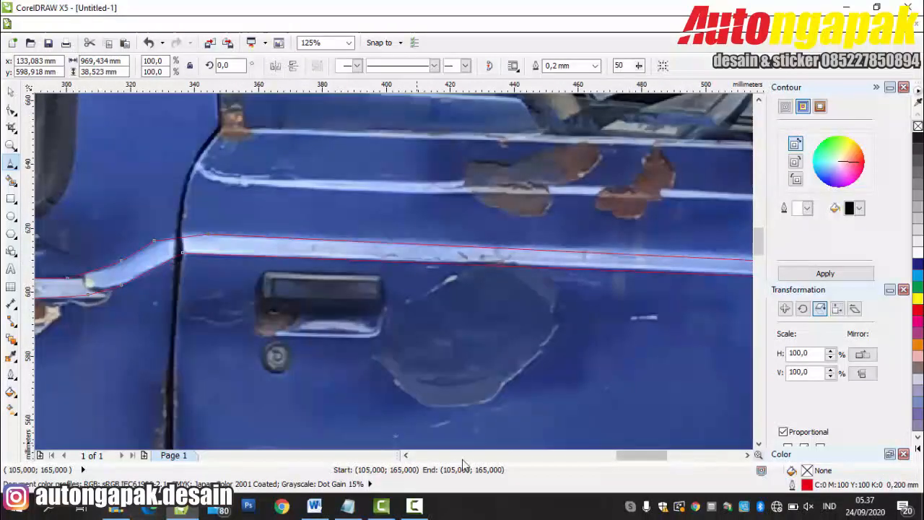
click(462, 458)
scroll(351, 315, up, 1)
key(F10)
double_click(256, 274)
click(322, 253)
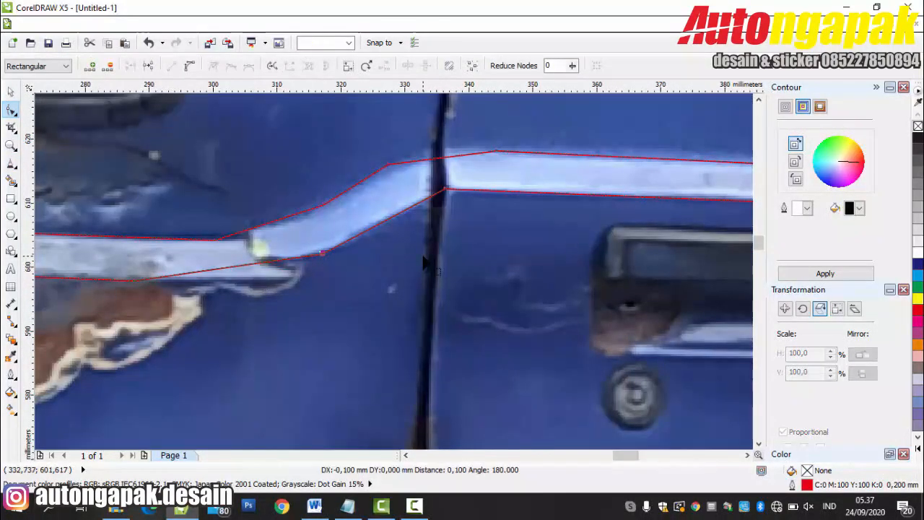
key(Left)
key(Left)
key(Left)
key(Left)
drag(257, 263, 282, 270)
click(133, 279)
drag(197, 276, 246, 284)
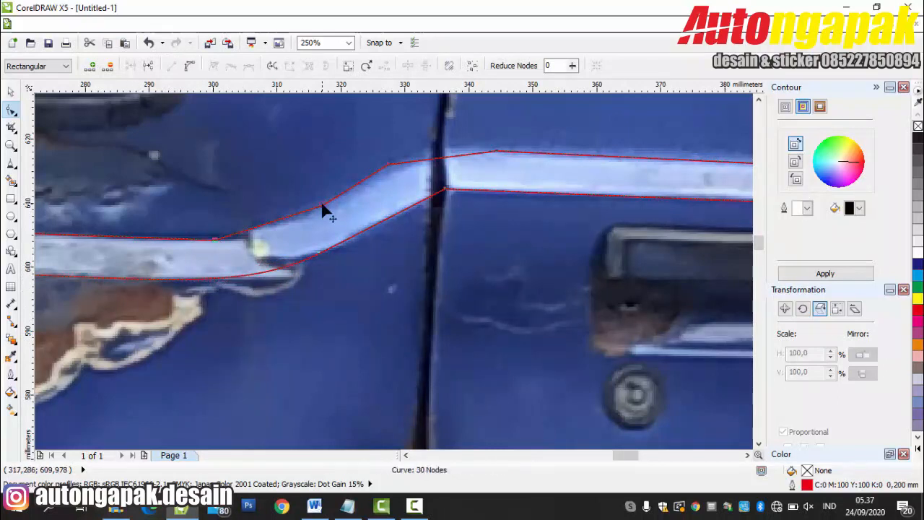
Step: Curve the upper stripe's upper edge through the rise behind the front door to match the photo
drag(286, 217, 291, 219)
click(497, 151)
drag(462, 154, 450, 153)
drag(388, 164, 392, 161)
click(496, 150)
drag(450, 153, 450, 151)
Step: Add nodes on the upper stripe's lower edge at the front door gap, round the corner there and undo the last adjustment
double_click(432, 195)
double_click(439, 192)
scroll(442, 192, up, 1)
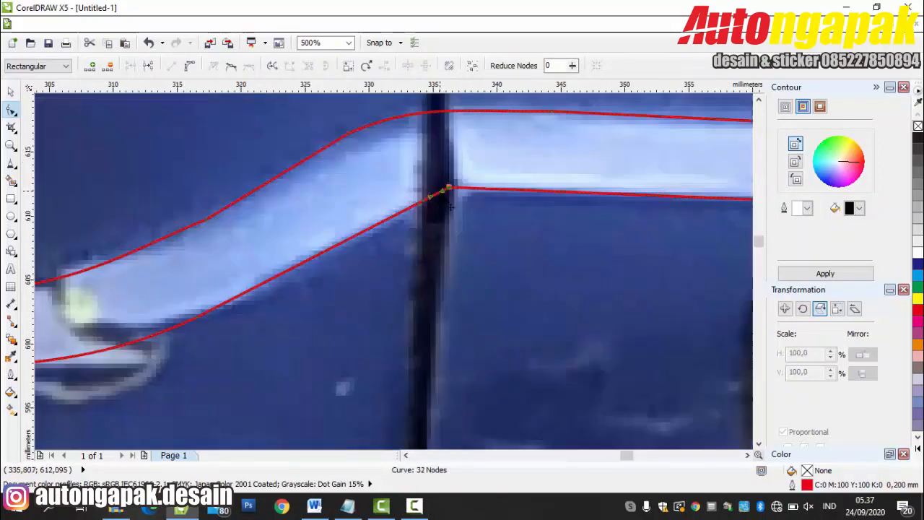
drag(422, 201, 346, 191)
scroll(449, 190, up, 1)
key(ctrl+z)
scroll(402, 218, up, 2)
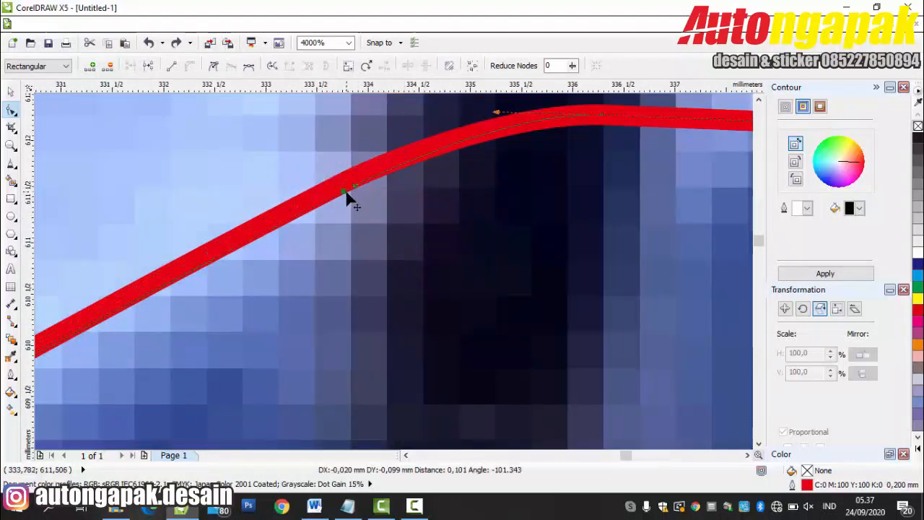
Step: Curve the upper stripe's lower edge around the top of the rise near the plywood-covered window
scroll(346, 217, down, 6)
scroll(354, 287, up, 2)
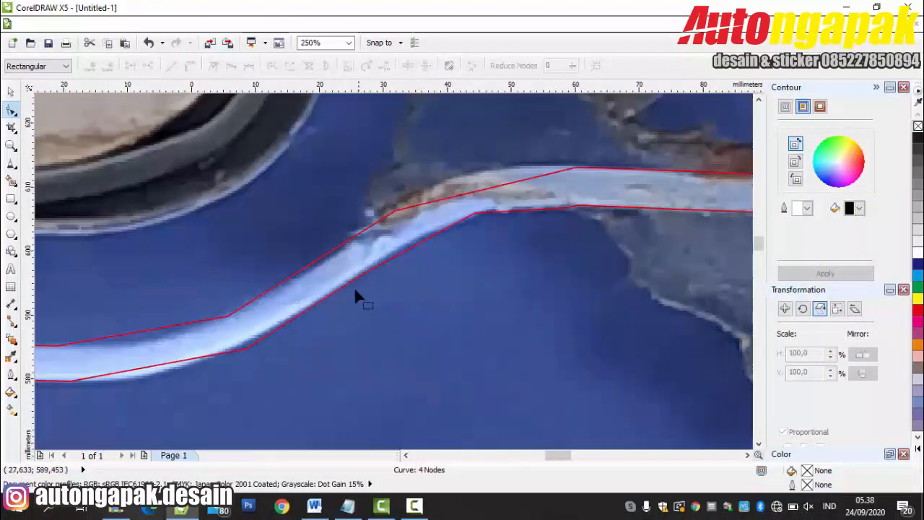
click(574, 213)
drag(518, 223, 486, 205)
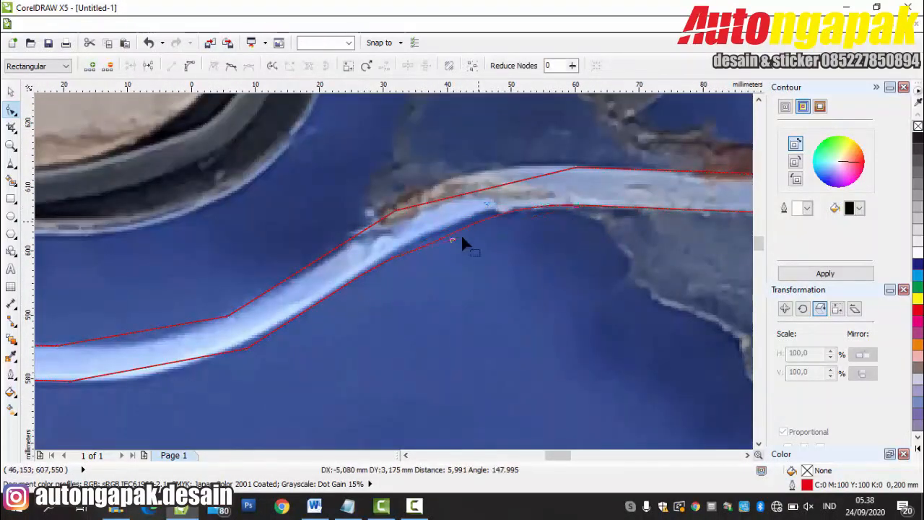
drag(454, 240, 438, 229)
double_click(377, 265)
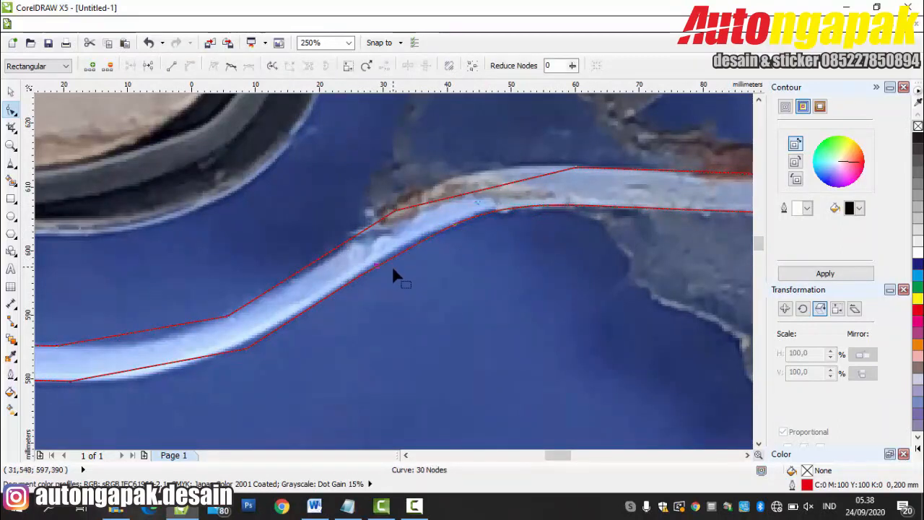
double_click(393, 259)
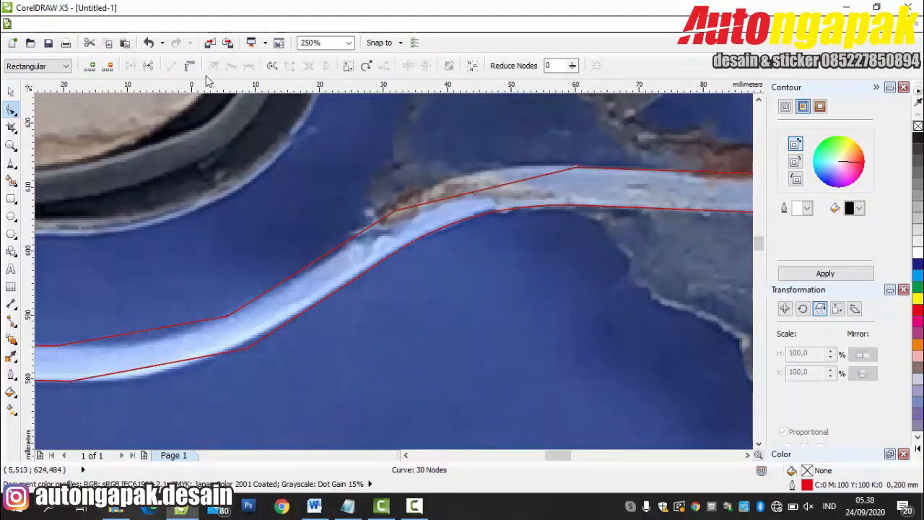
Step: Bend the upper stripe's upper edge to follow the top of the rise near the plywood-covered window
click(430, 173)
click(394, 210)
drag(454, 196, 430, 179)
drag(515, 182, 518, 166)
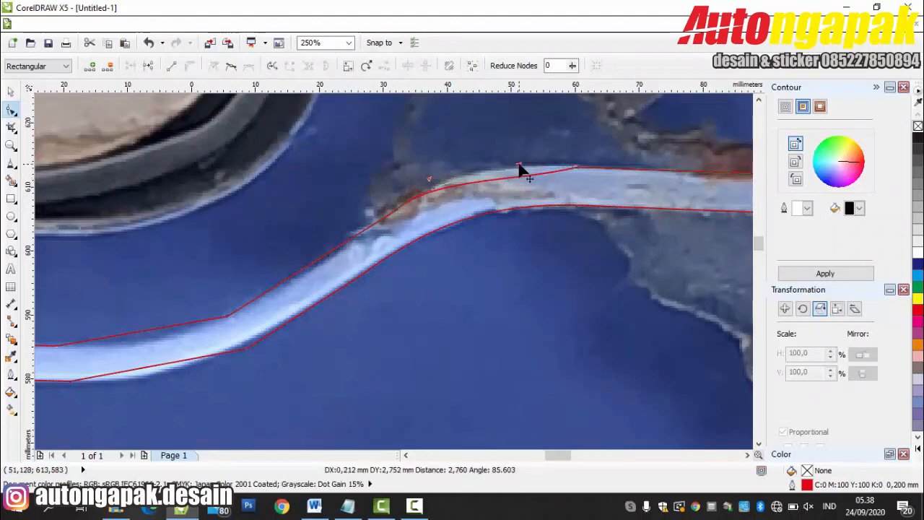
Step: Curve the upper stripe's lower edge at the foot of the rise below the plywood-covered window
click(406, 454)
drag(434, 409, 426, 405)
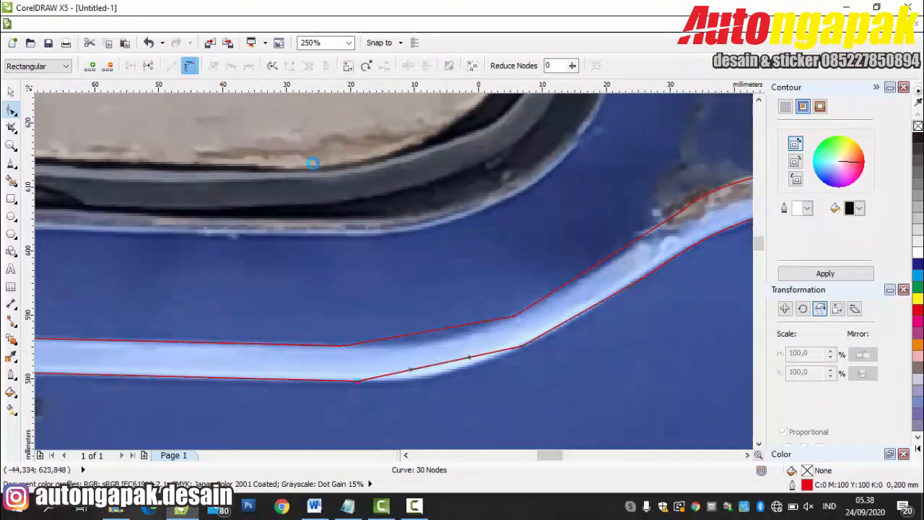
drag(473, 369, 518, 364)
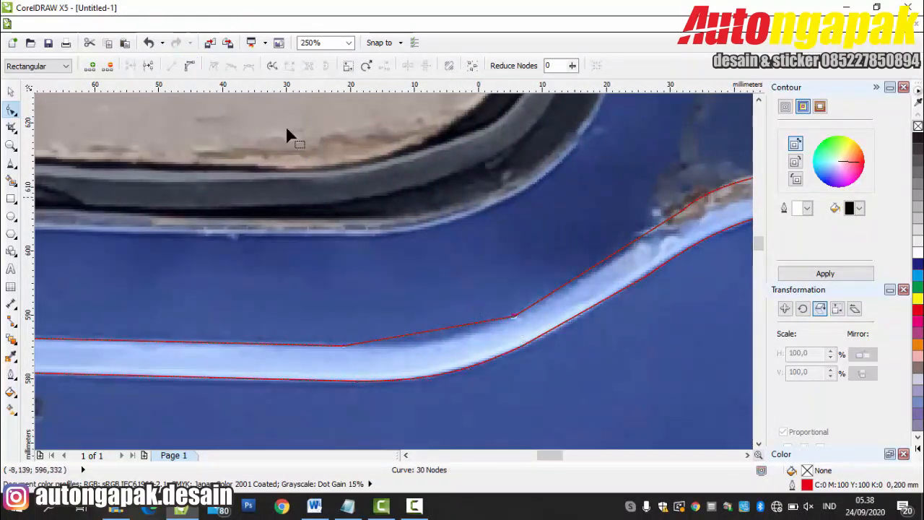
Step: Fill the upper body stripe with the light blue used on the lower stripe
scroll(470, 354, down, 4)
click(406, 455)
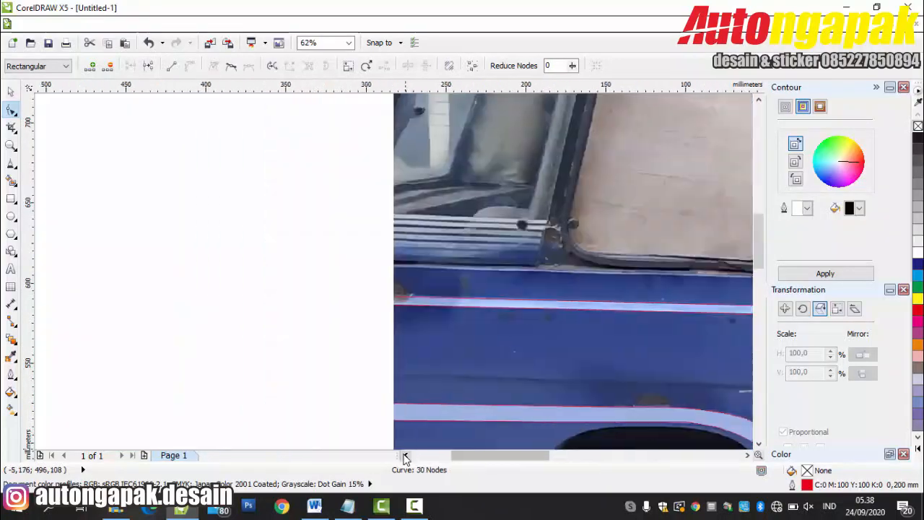
scroll(447, 442, down, 3)
key(F4)
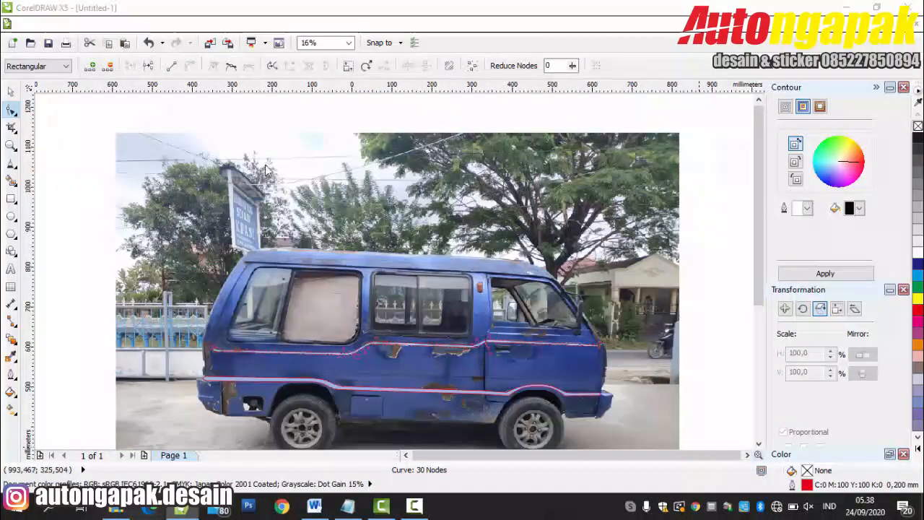
key(shift+F11)
click(337, 388)
click(228, 281)
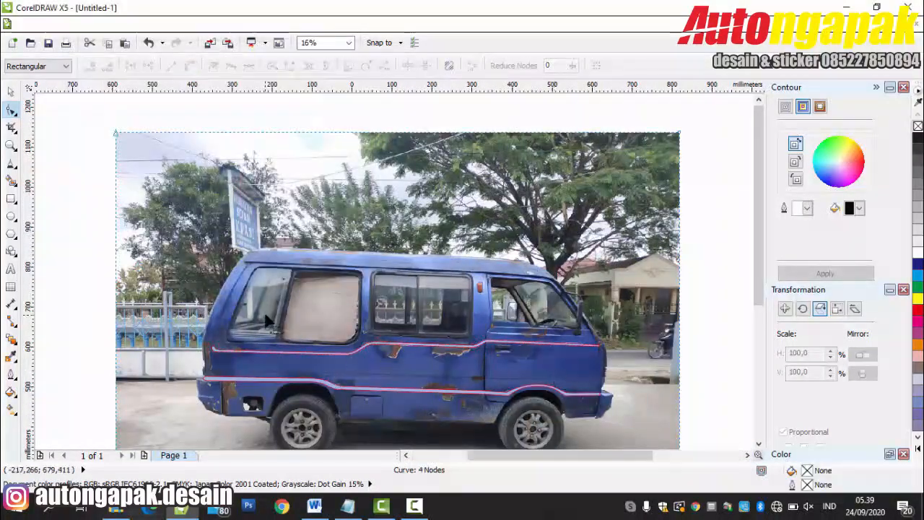
Step: Trace a closed outline along the van's rear pillar, from the upper stripe's rear end to the roof edge and back
scroll(264, 349, up, 3)
click(11, 163)
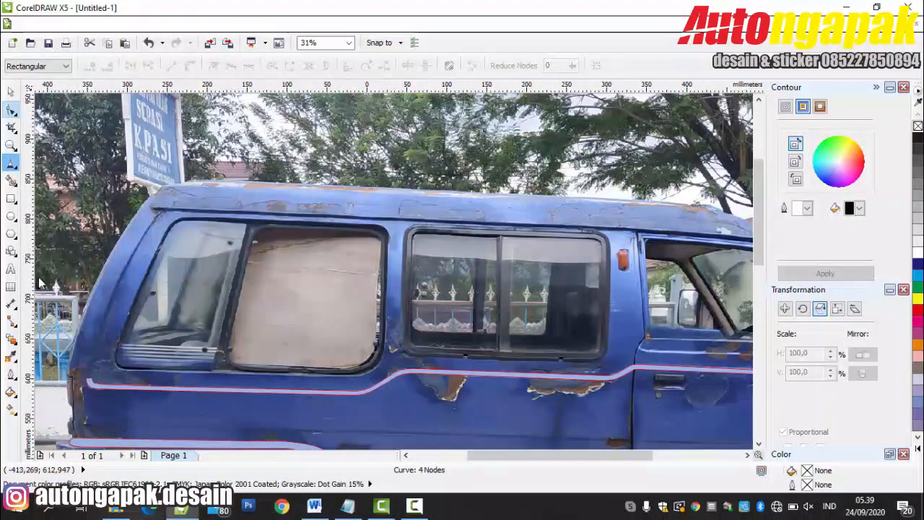
scroll(108, 375, up, 1)
click(107, 438)
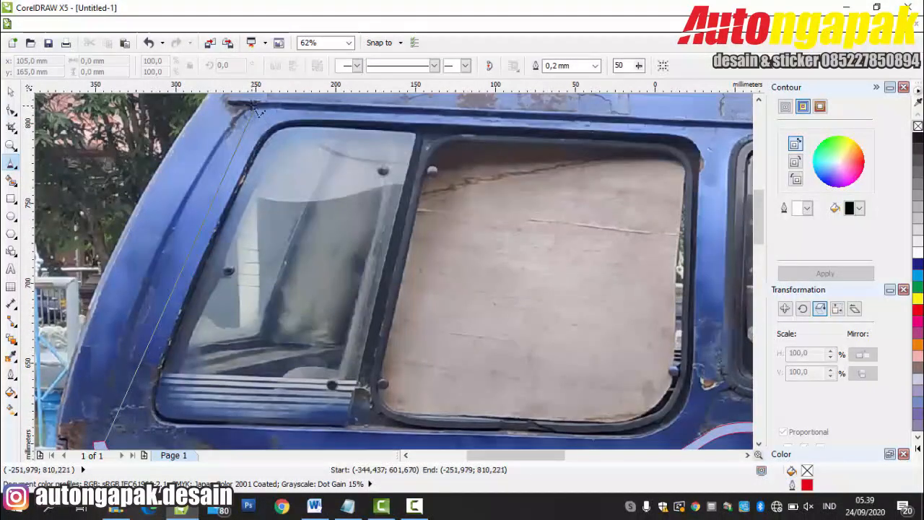
scroll(119, 400, down, 1)
click(106, 410)
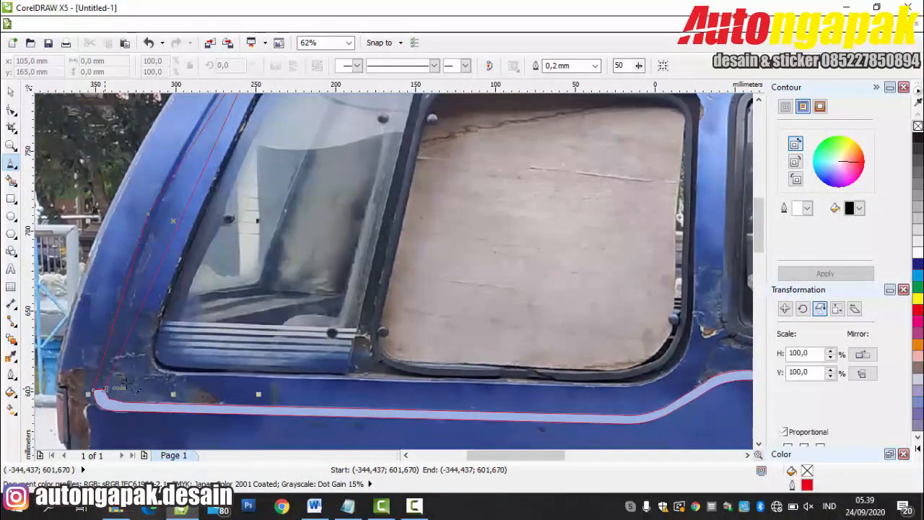
Step: Curve the lower part of the rear-pillar outline's outer and inner edges to follow the groove in the bodywork
key(F10)
click(189, 66)
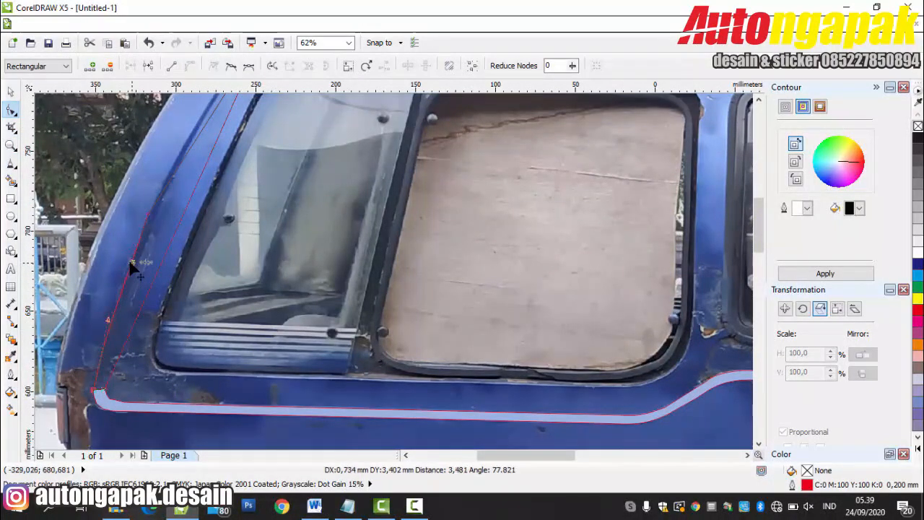
scroll(141, 303, up, 2)
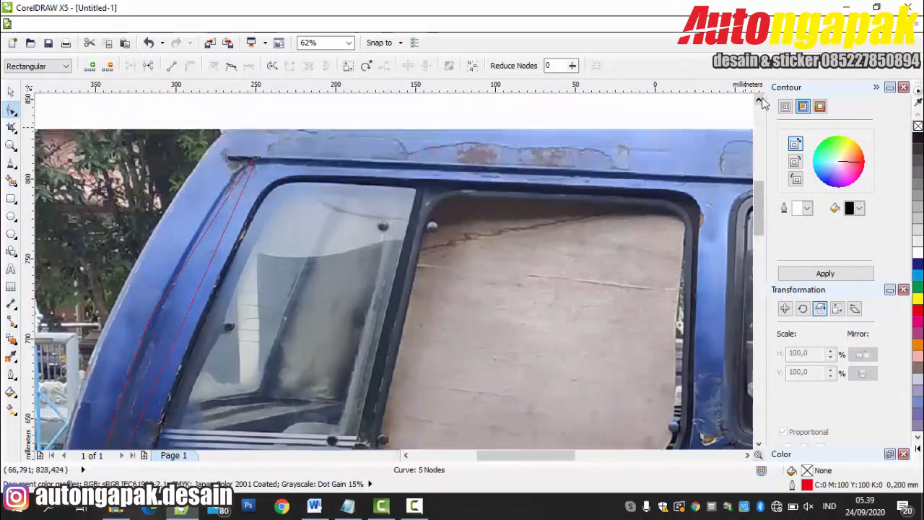
click(211, 202)
click(190, 67)
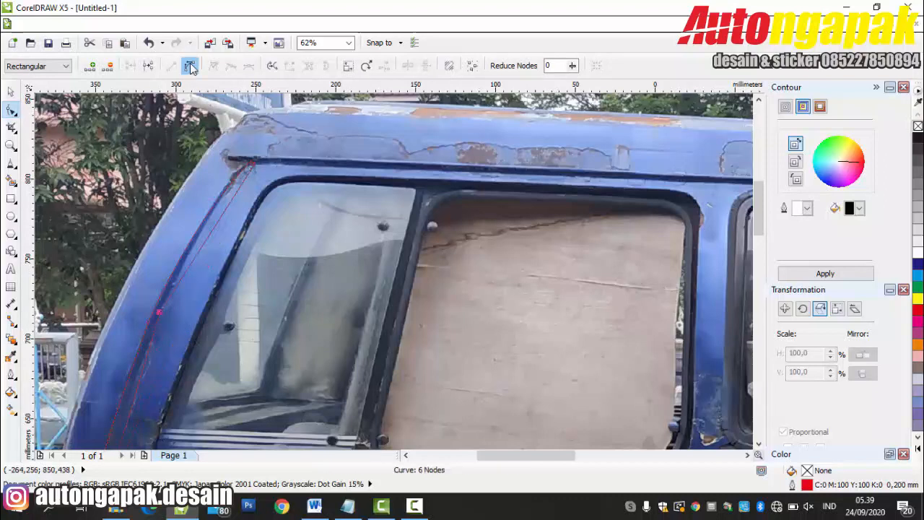
click(136, 374)
Step: Add a node on the rear-pillar outline's upper section and bend the edge along the groove
scroll(245, 166, up, 2)
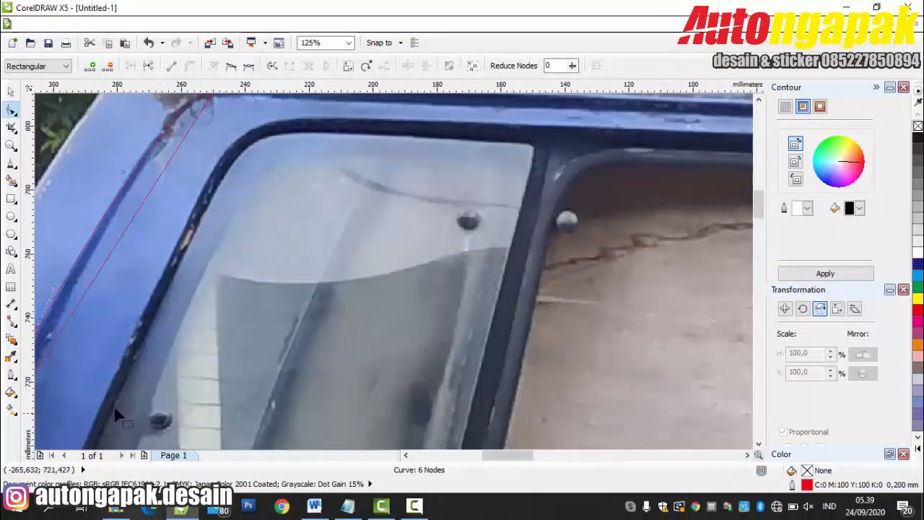
double_click(178, 140)
click(405, 454)
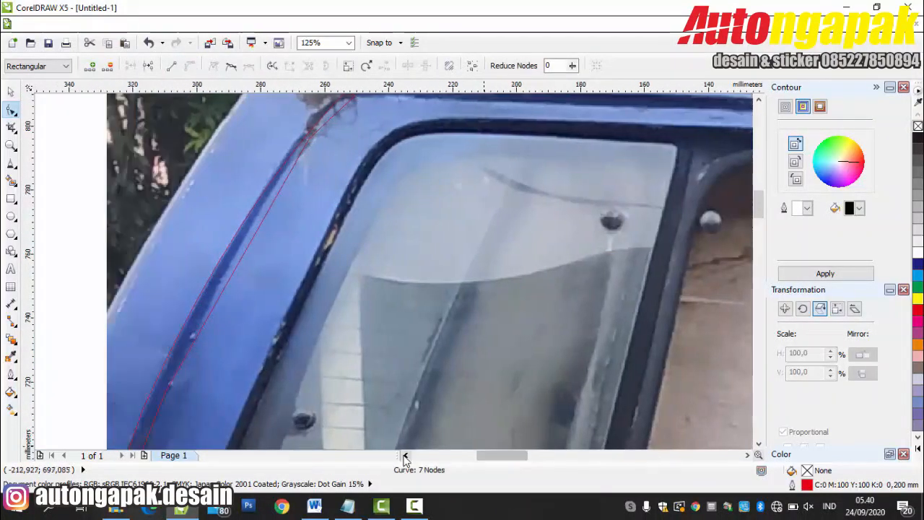
drag(235, 272, 268, 210)
scroll(310, 143, up, 2)
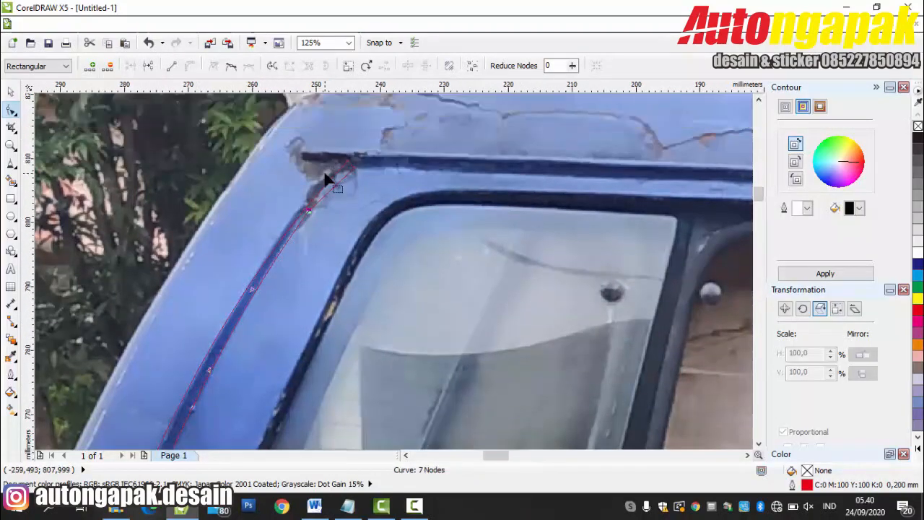
Step: Add a node near the pillar outline's upper end and curve its outer edge into the roof gutter
double_click(217, 242)
drag(217, 241, 208, 237)
click(65, 407)
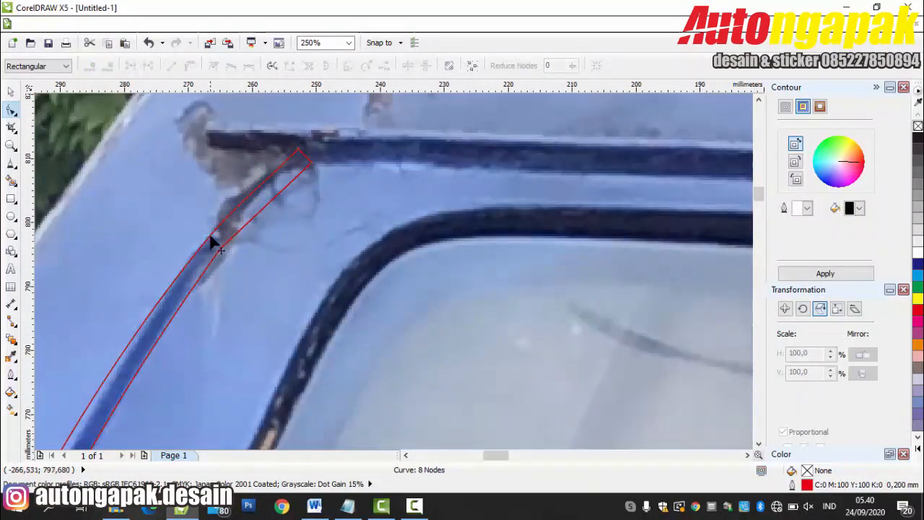
click(207, 238)
drag(82, 392, 90, 395)
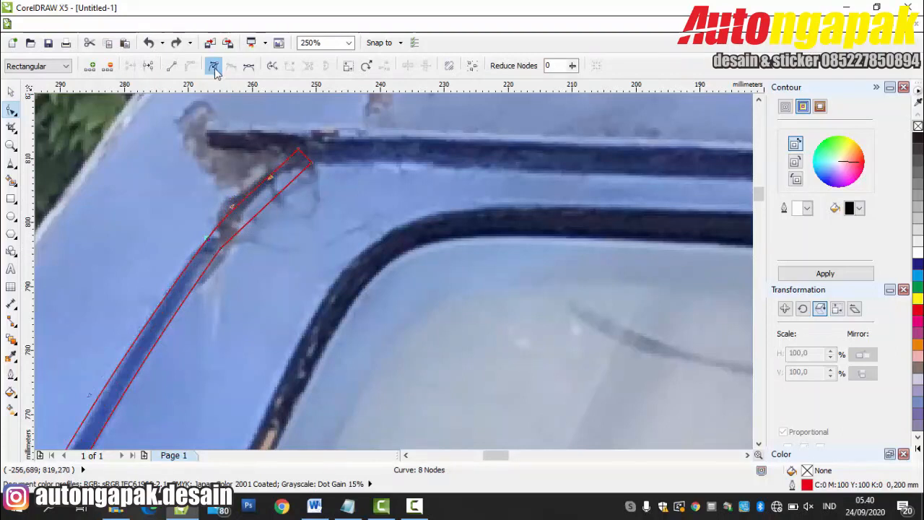
drag(272, 182, 276, 157)
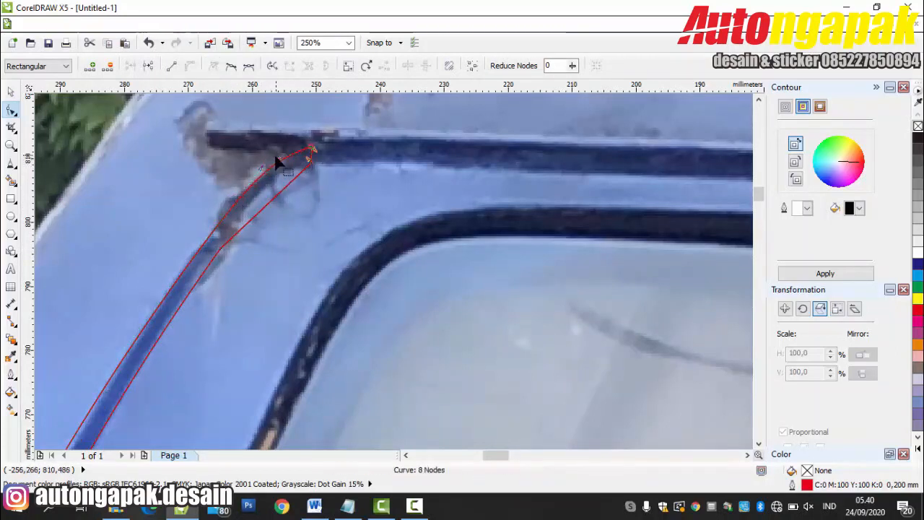
Step: Curve the pillar outline's inner edge up to the roof gutter and remove the surplus node at the bend
click(220, 255)
key(Left)
click(311, 157)
click(172, 66)
click(183, 67)
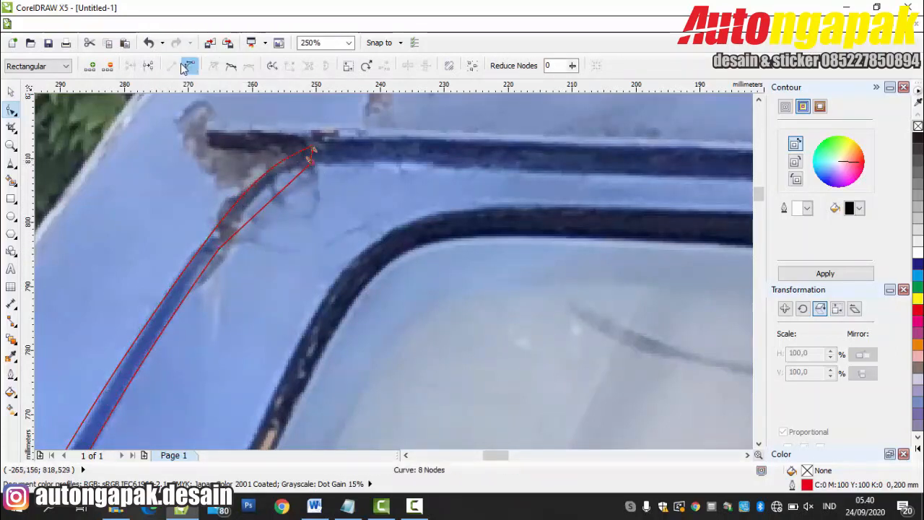
drag(281, 190, 289, 158)
double_click(220, 249)
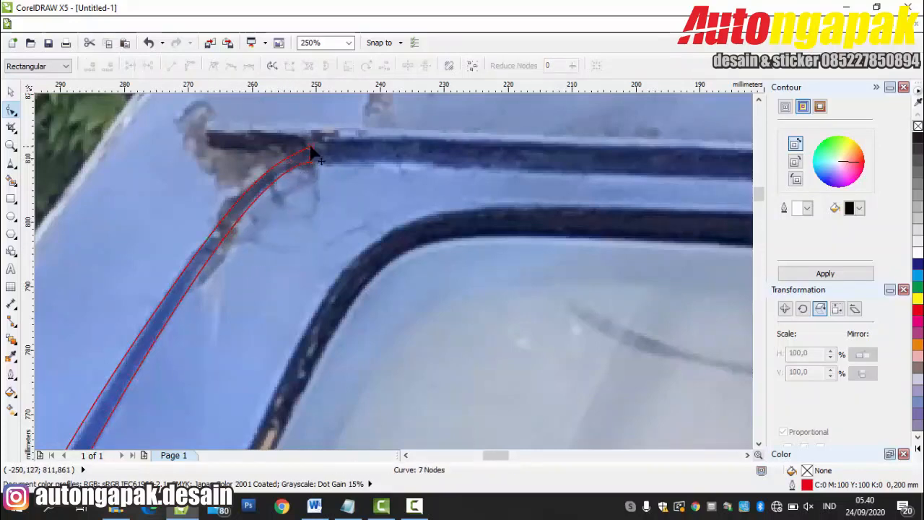
click(311, 147)
click(315, 175)
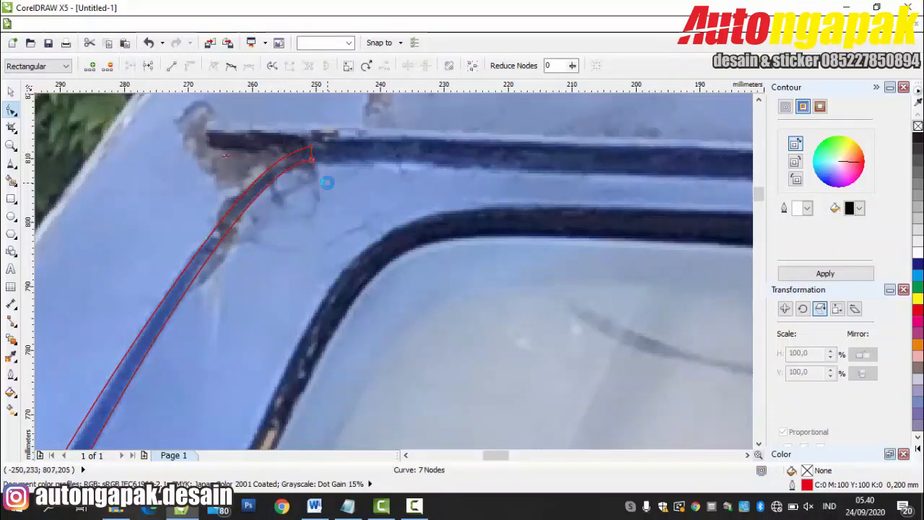
Step: Round the inner corner at the upper stripe's rear end into a smooth curve with fewer nodes
scroll(313, 289, down, 3)
scroll(284, 422, up, 2)
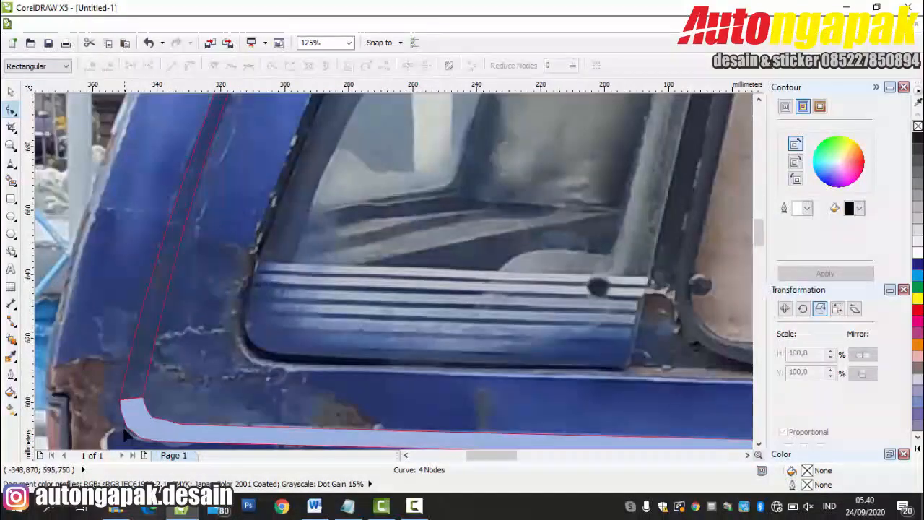
scroll(124, 426, up, 1)
click(141, 399)
click(181, 396)
click(190, 67)
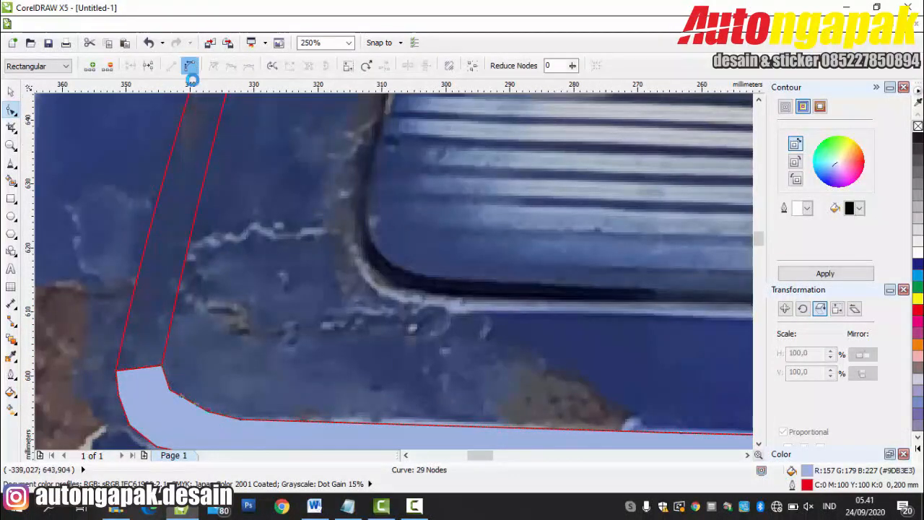
click(194, 434)
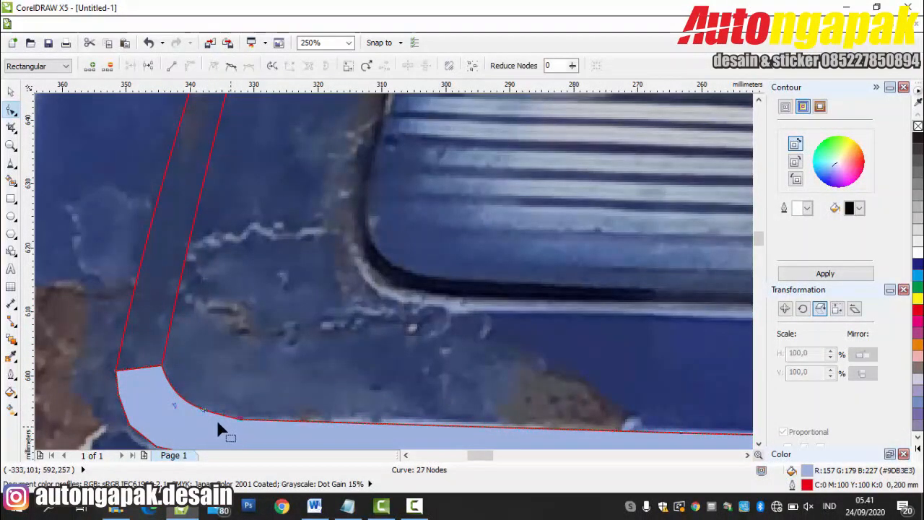
drag(218, 425, 192, 428)
Step: Round the outer corner at the upper stripe's rear end, removing the extra nodes along the bend
scroll(274, 436, down, 1)
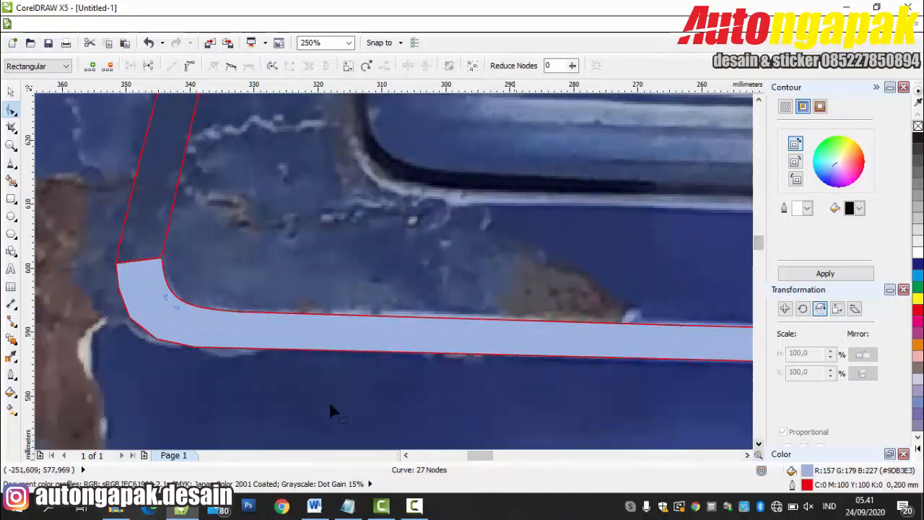
double_click(129, 318)
click(192, 67)
drag(132, 304, 122, 309)
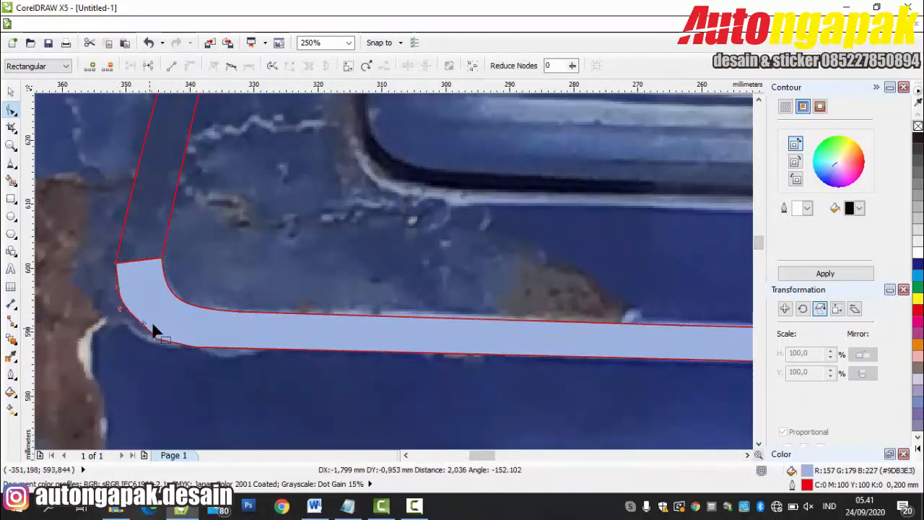
double_click(156, 339)
drag(163, 340, 110, 303)
double_click(120, 288)
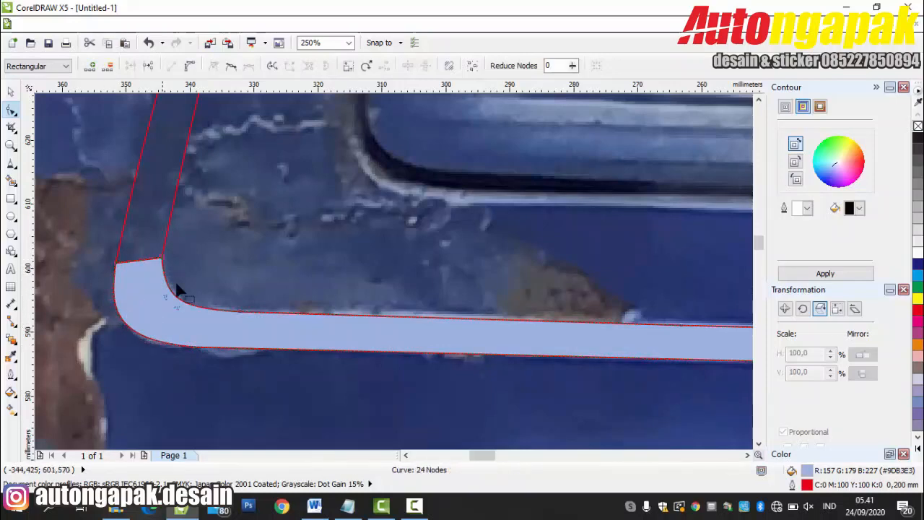
click(228, 292)
Step: Trace a closed outline around the rear body panel along the roof gutter, front door gap, lower stripe and van's rear edge
scroll(244, 301, down, 3)
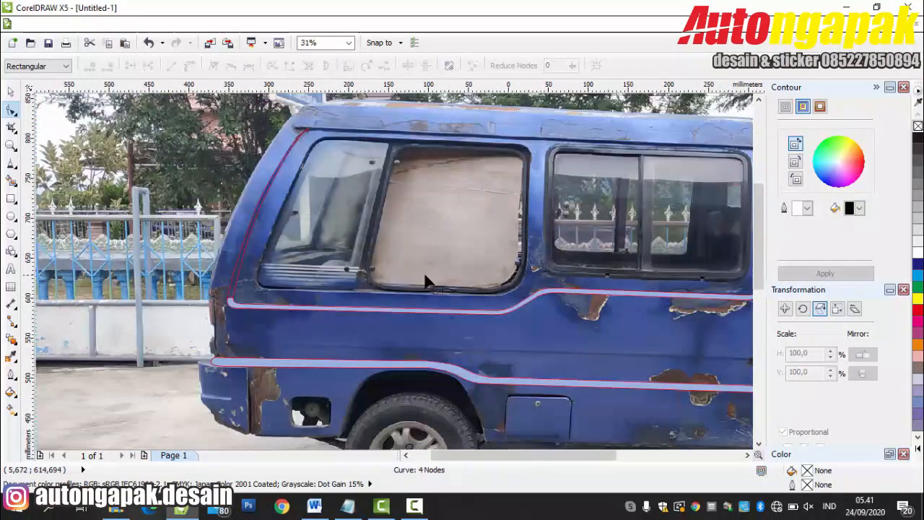
key(space)
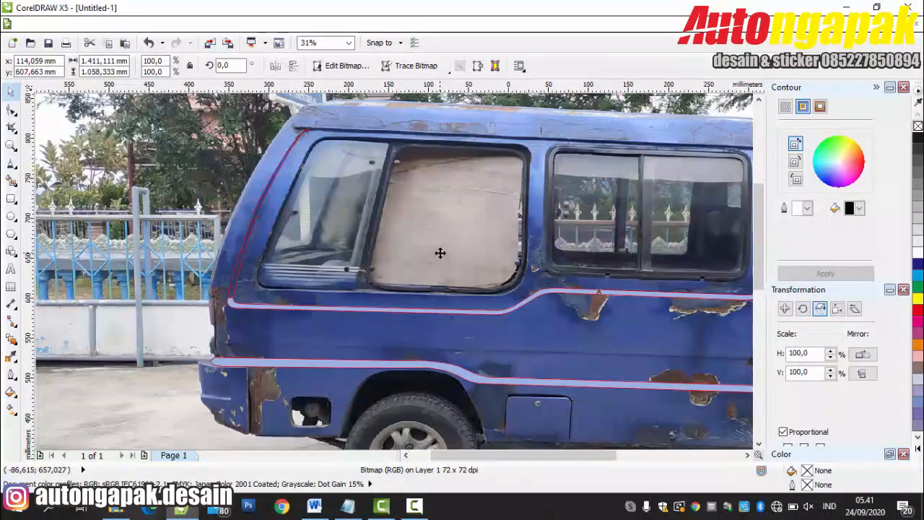
click(748, 455)
click(10, 163)
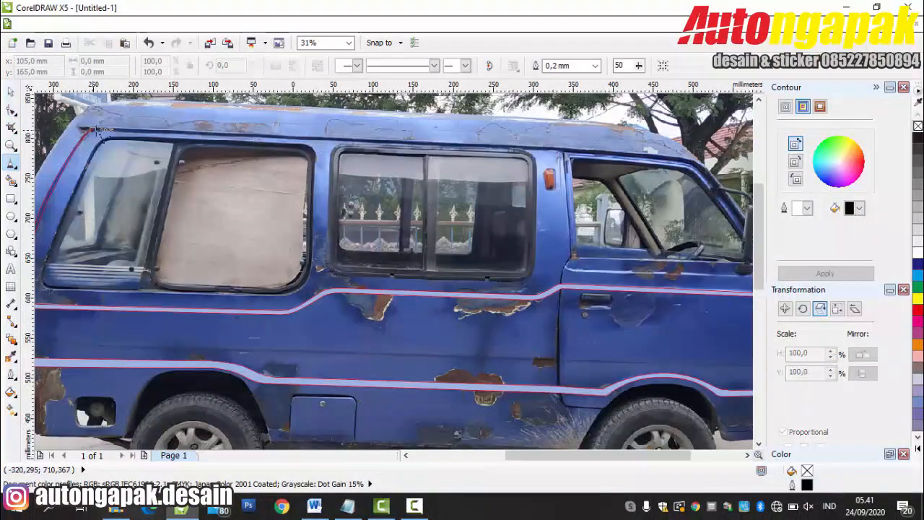
click(87, 128)
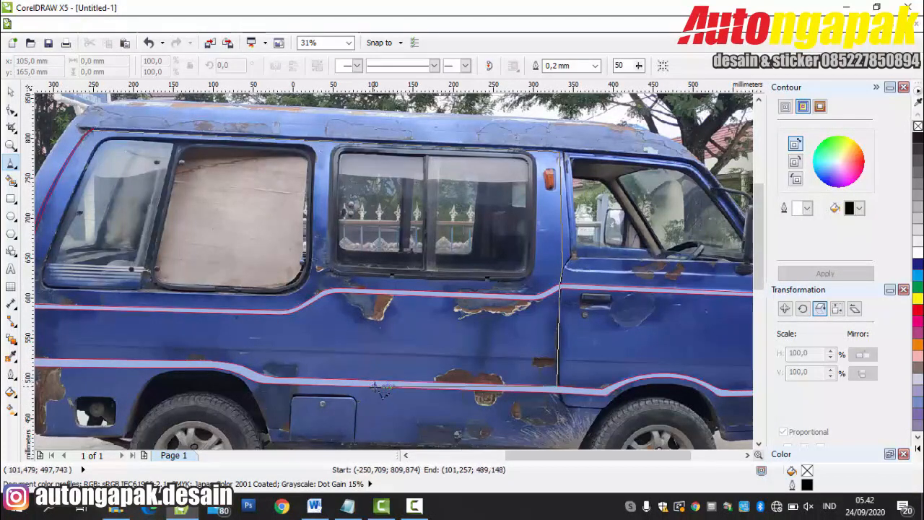
mouse_move(277, 392)
mouse_down()
mouse_move(205, 382)
mouse_move(147, 365)
mouse_move(149, 358)
mouse_up()
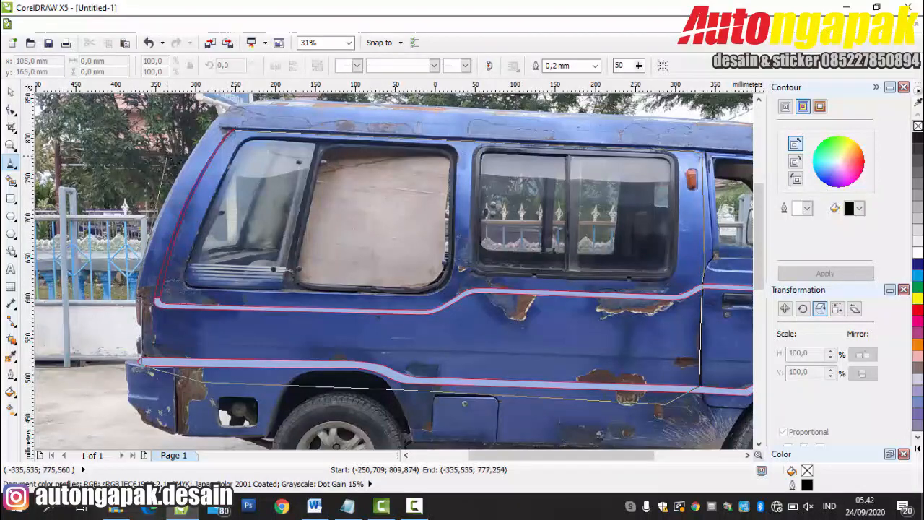
click(232, 132)
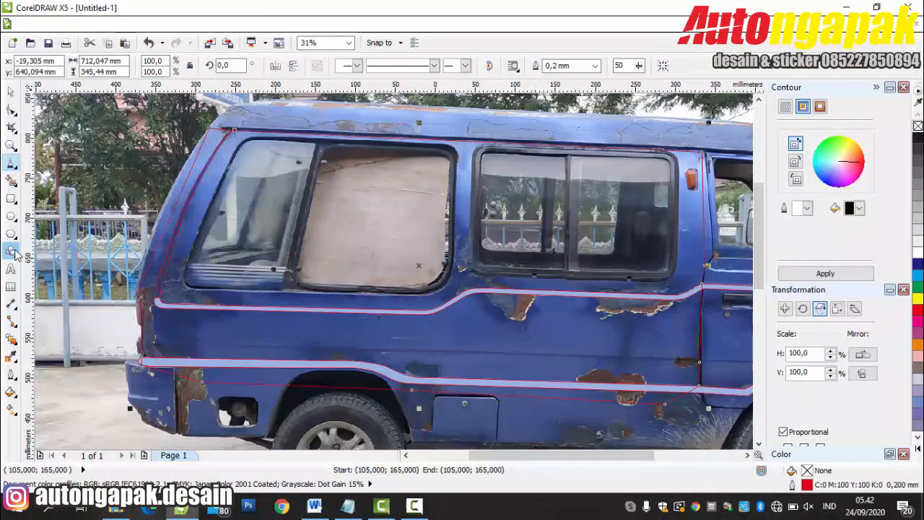
Step: Delete the surplus nodes along the lower edge of the rear body-panel outline
click(11, 109)
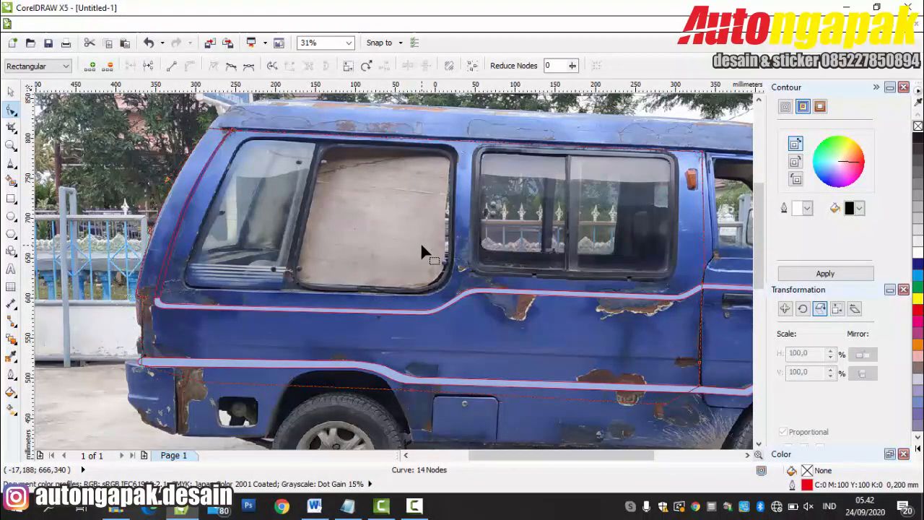
double_click(699, 386)
double_click(660, 403)
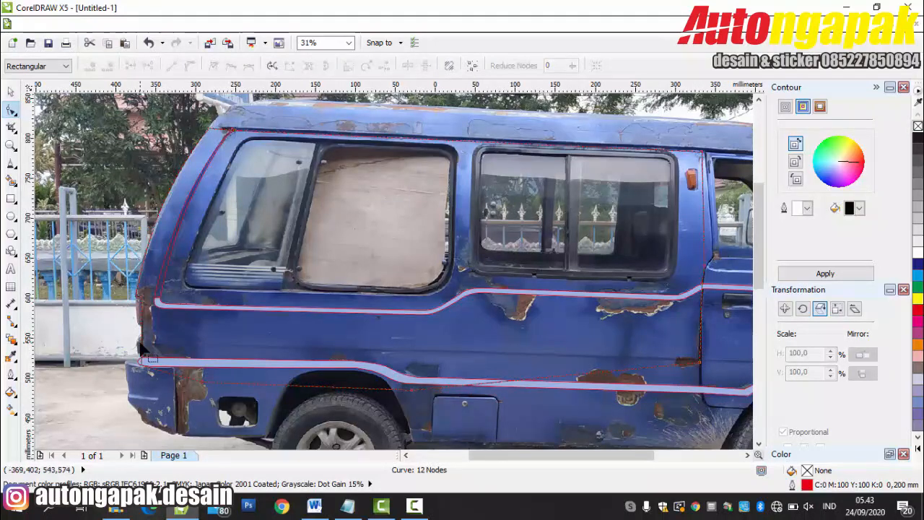
double_click(188, 378)
double_click(412, 390)
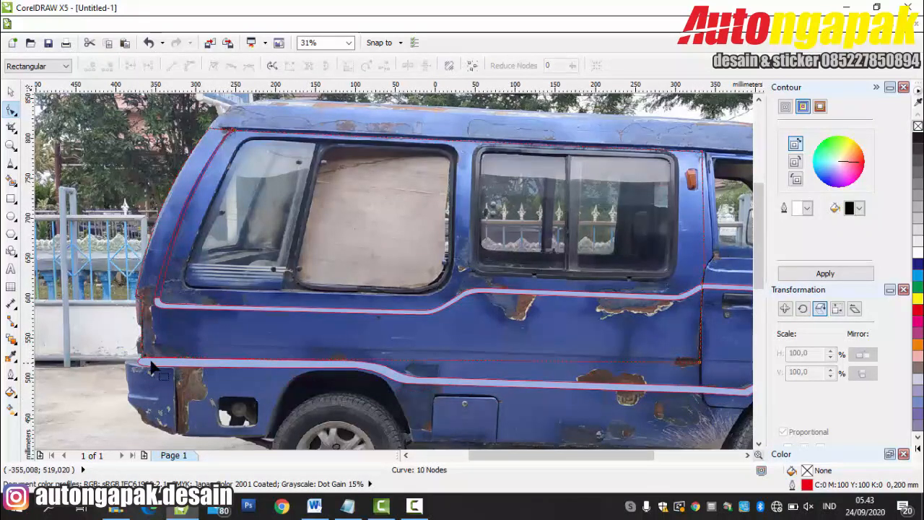
double_click(142, 364)
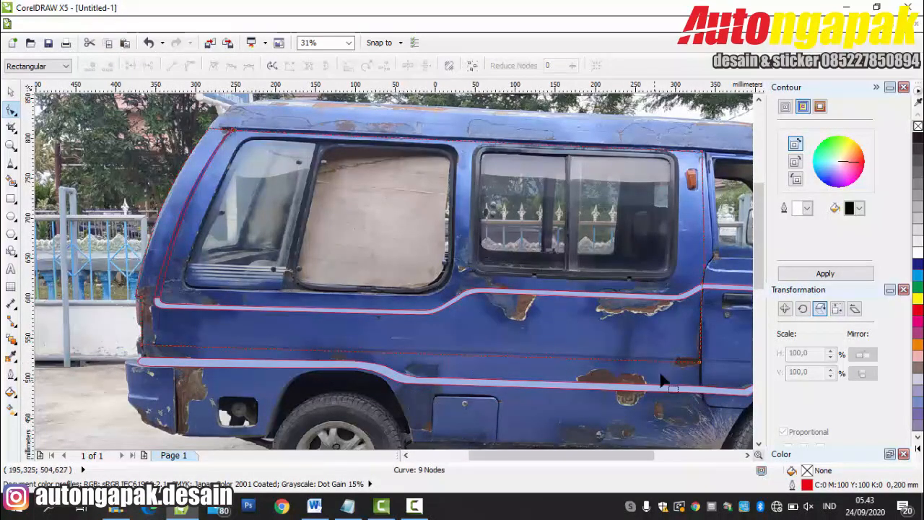
Step: Bend the rear edge of the body-panel outline to follow the van's rear contour up to the roof
click(731, 390)
scroll(130, 269, up, 1)
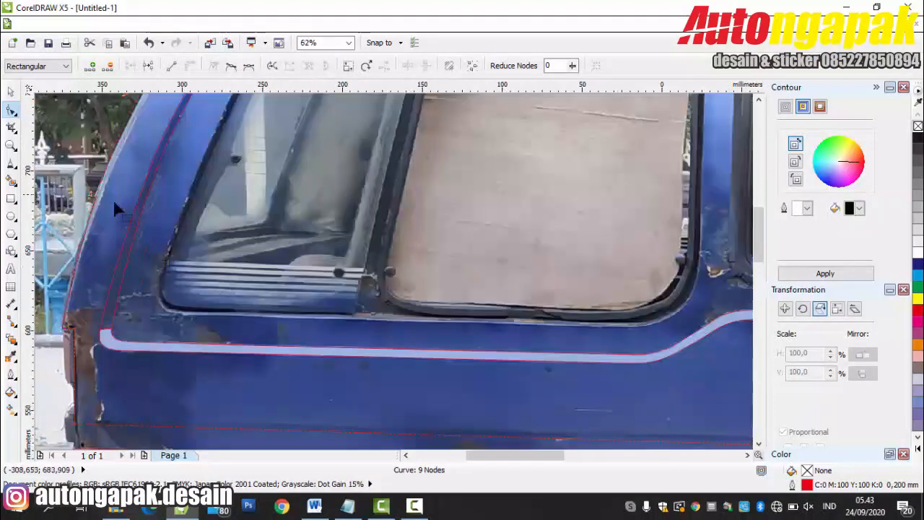
drag(87, 196, 76, 230)
click(760, 100)
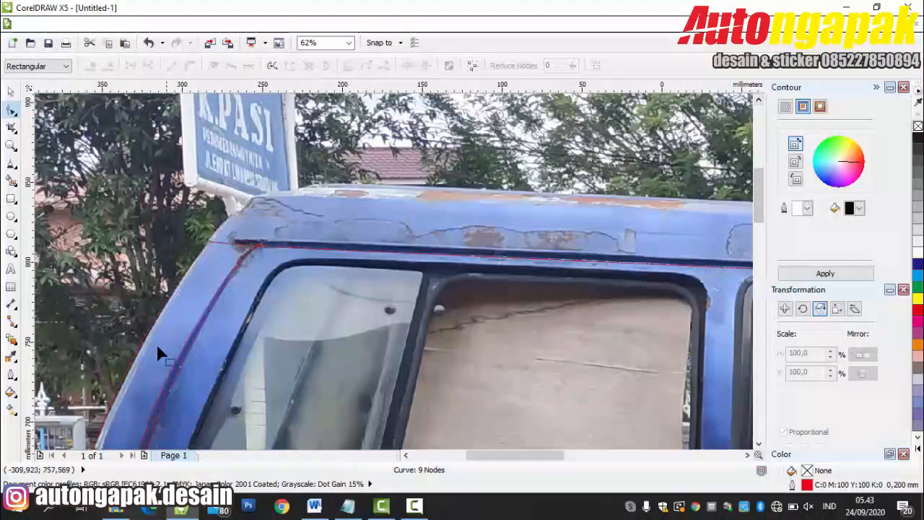
scroll(195, 275, down, 2)
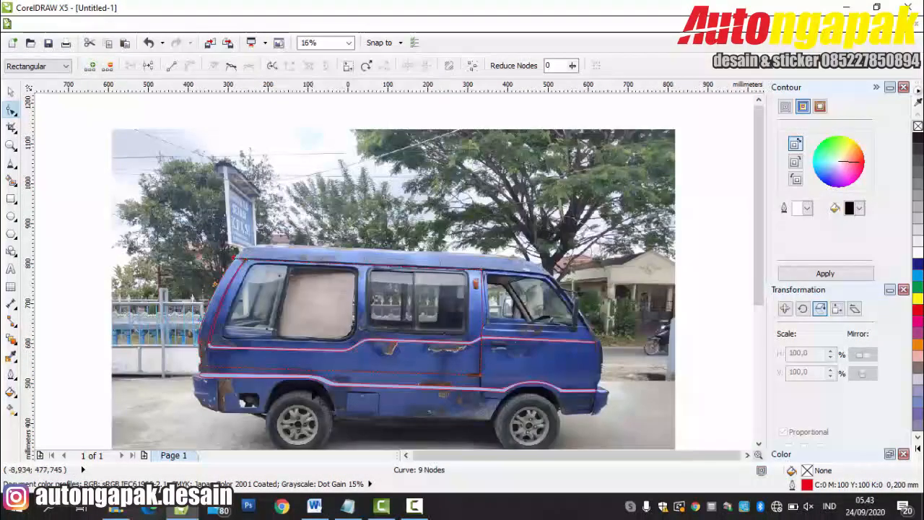
Step: Fill the body-panel shape with a linear two-color fountain fill at 270°, blending lighter blue into darker blue matching the van's paint
key(space)
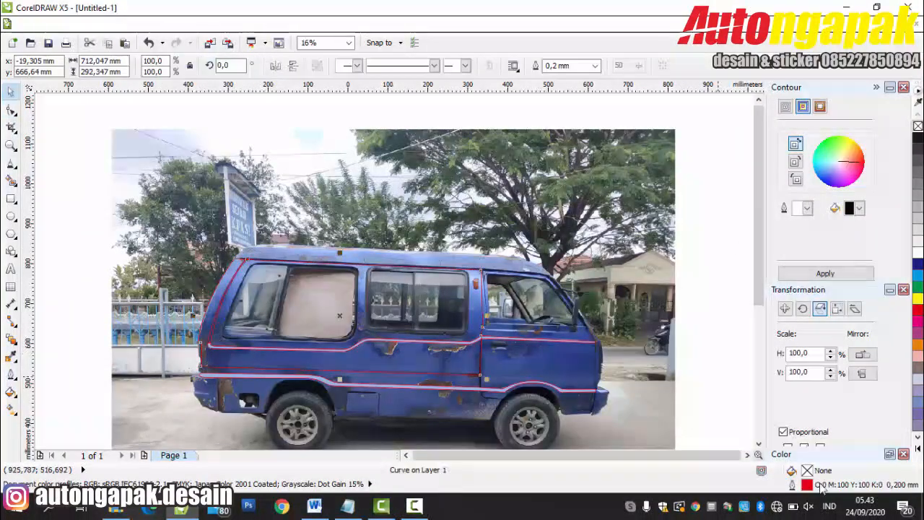
click(11, 392)
click(54, 309)
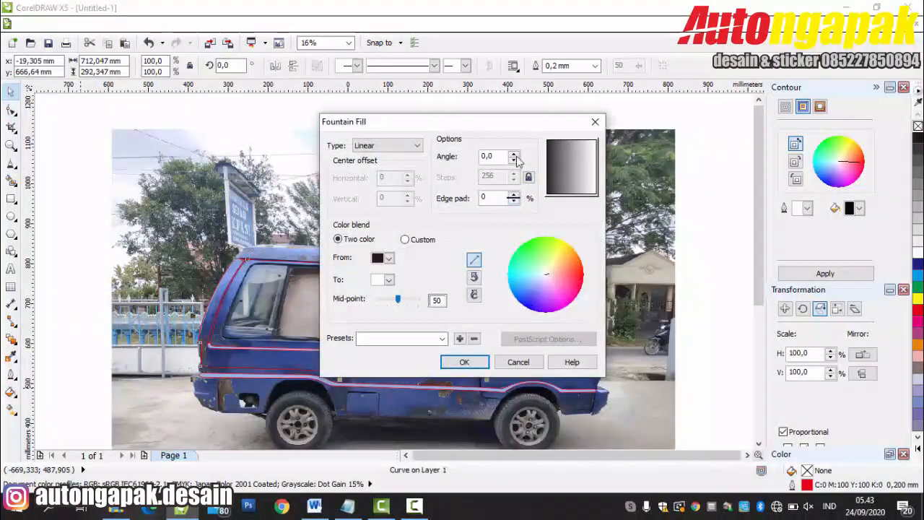
text(270)
click(389, 279)
click(368, 367)
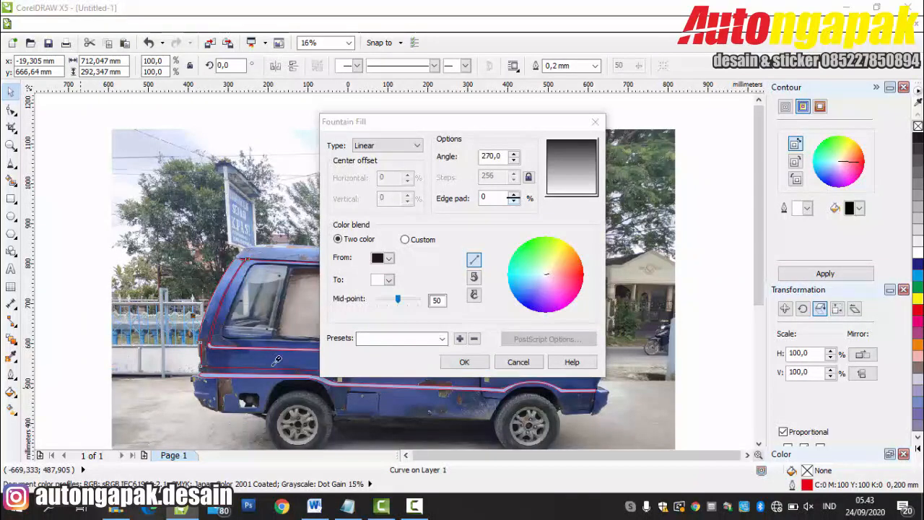
click(389, 257)
click(384, 342)
click(464, 363)
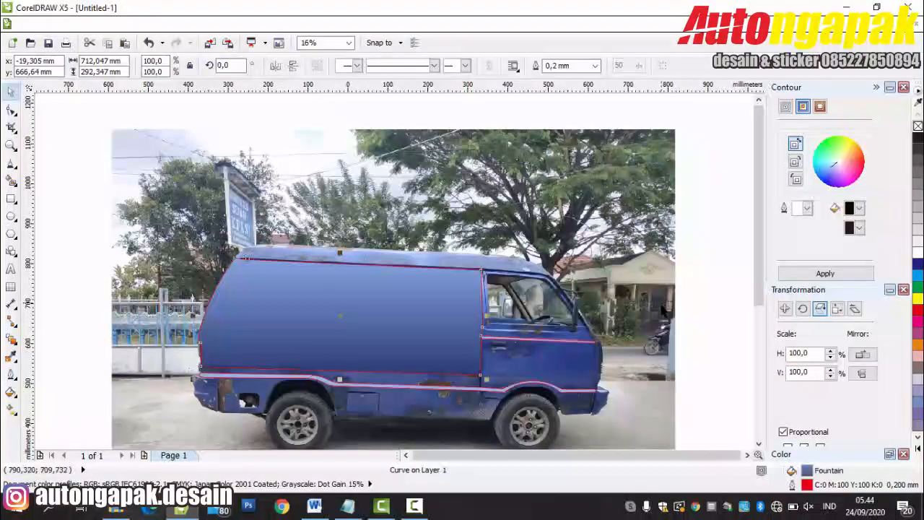
Step: Remove the outline from the gradient-filled rear body panel
click(69, 107)
click(405, 311)
click(595, 66)
click(561, 79)
click(680, 224)
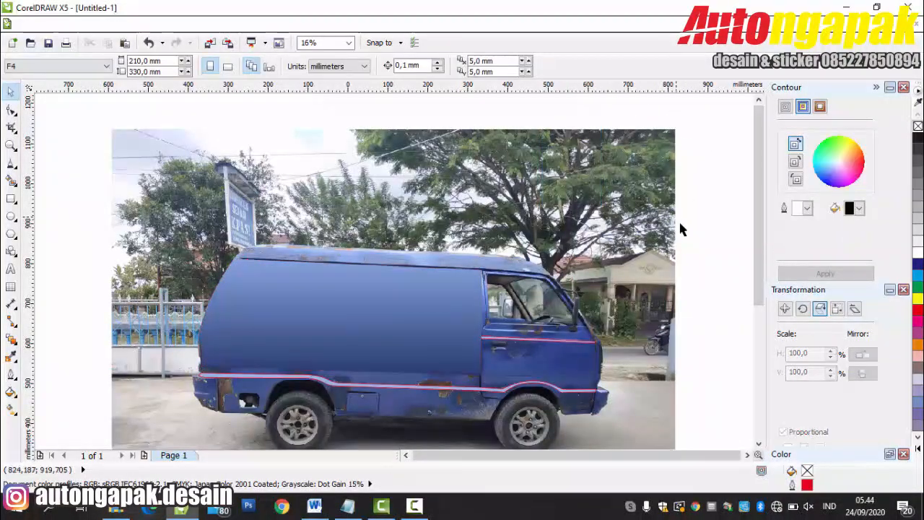
Step: Reorder the rear body panel so it lies directly above the photo and behind the traced stripes
click(447, 315)
key(shift+Page_Down)
key(ctrl+Page_Up)
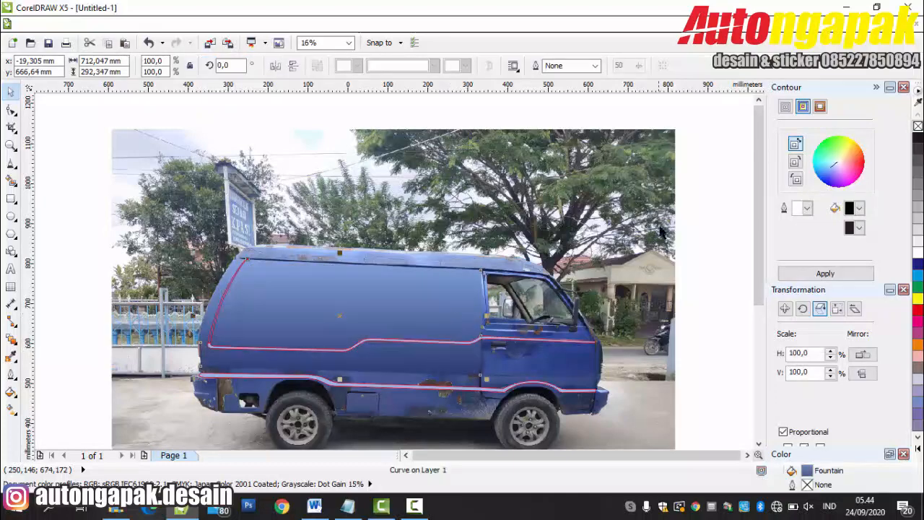
click(706, 233)
Step: Give the rear body panel a hairline outline
click(413, 309)
click(594, 65)
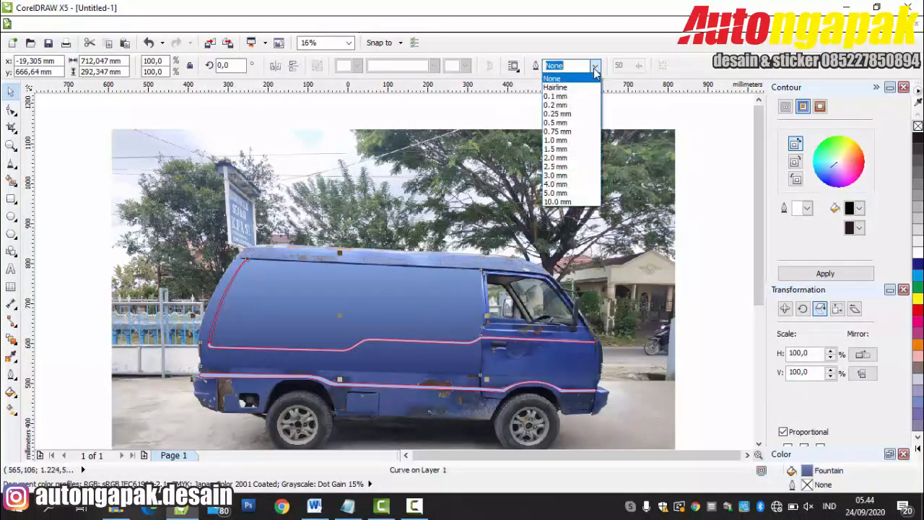
click(563, 80)
click(715, 237)
Step: Intersect the photo with a rectangle about 340 × 357 mm around the side window, delete the rectangle and bring the resulting piece to the front
click(10, 198)
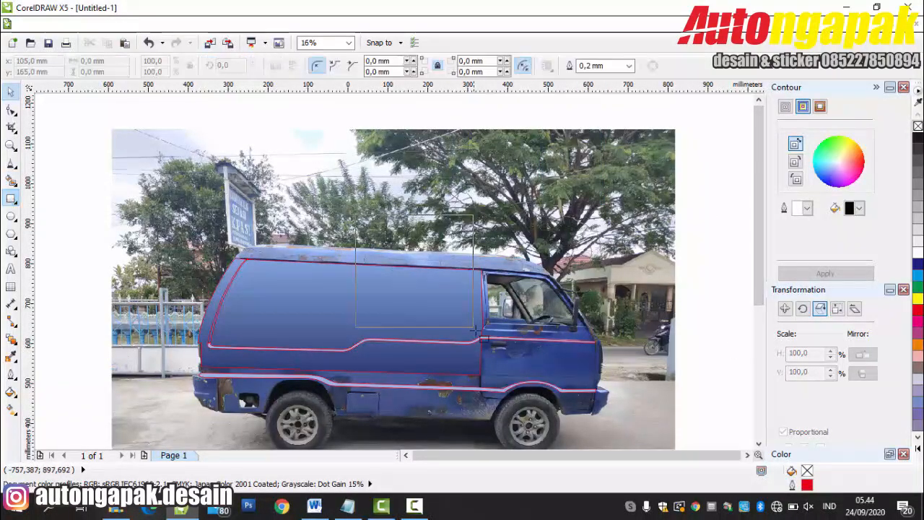
drag(355, 214, 492, 356)
click(10, 93)
shift+click(457, 150)
click(417, 66)
click(460, 215)
key(Delete)
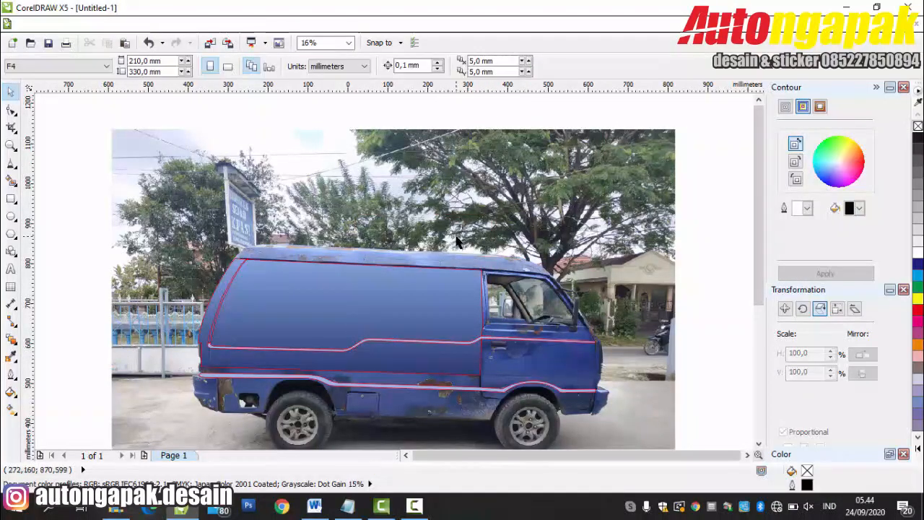
click(458, 241)
key(shift+Page_Up)
Step: Trace a closed outline along the side window frame's top edge and around the area above the roof
scroll(381, 306, up, 2)
click(747, 455)
scroll(730, 264, up, 2)
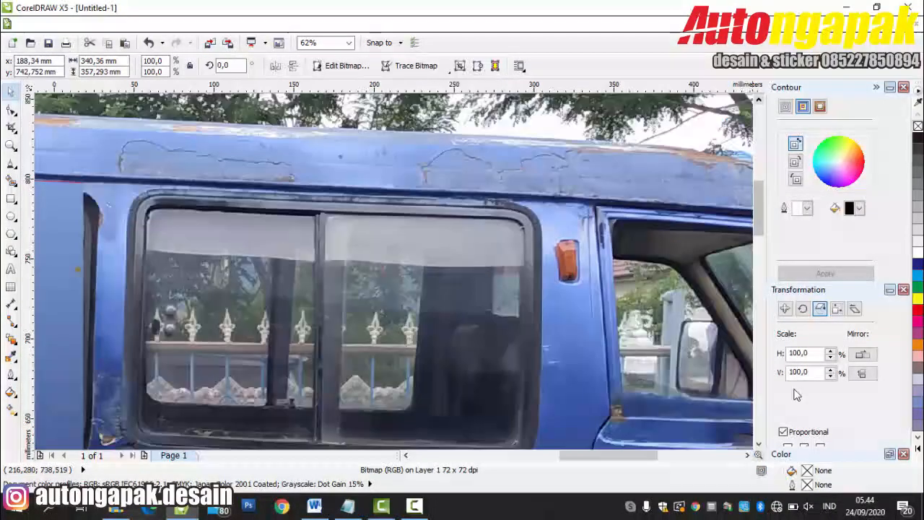
click(10, 164)
click(67, 161)
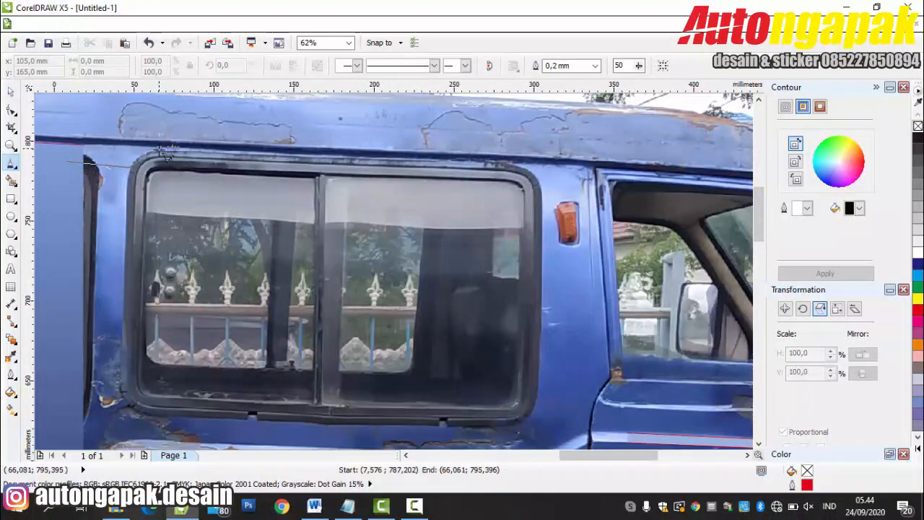
click(543, 211)
click(670, 213)
click(665, 140)
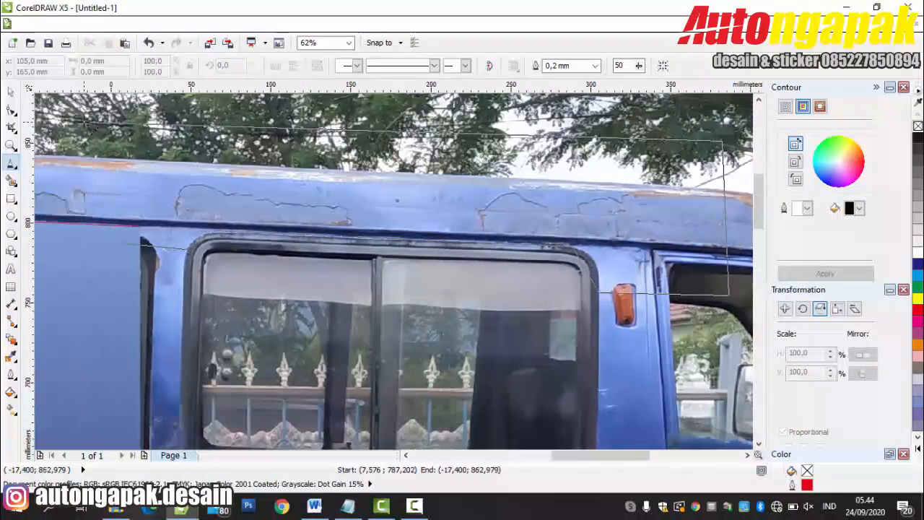
click(84, 122)
click(60, 197)
click(123, 243)
Step: Curve the traced outline around the upper rear corner of the side window frame
key(F10)
scroll(250, 225, up, 1)
click(367, 246)
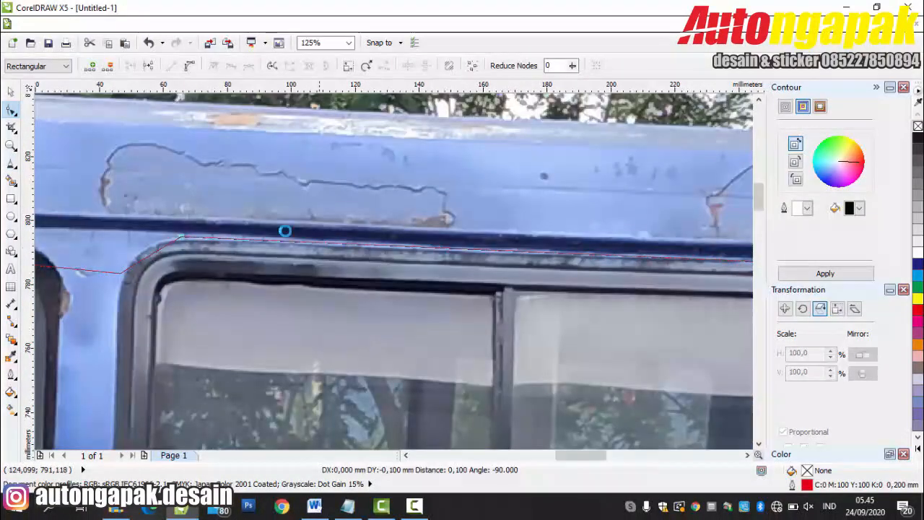
click(189, 68)
drag(163, 249, 152, 241)
double_click(106, 270)
drag(105, 271, 115, 320)
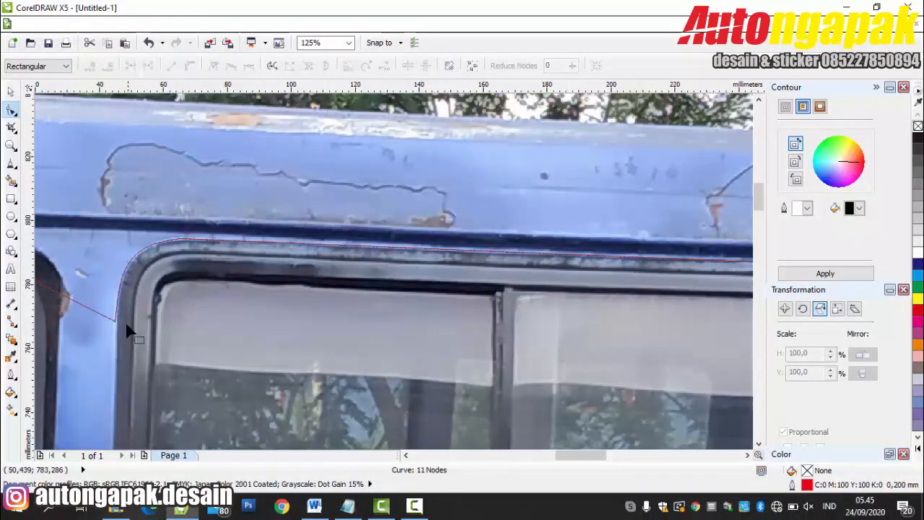
Step: Curve the traced outline around the upper front corner of the window frame and delete the surplus node
scroll(359, 347, down, 1)
scroll(852, 355, up, 1)
click(434, 349)
click(195, 62)
drag(418, 317, 421, 271)
double_click(346, 254)
key(Delete)
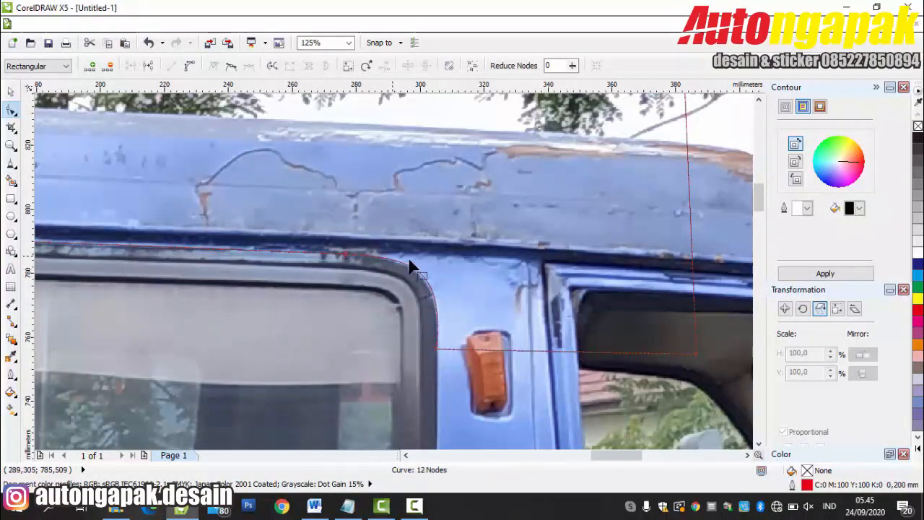
Step: Trim the area above the window from the photo piece with the traced outline, and delete the cutting shape
scroll(460, 302, down, 2)
click(11, 92)
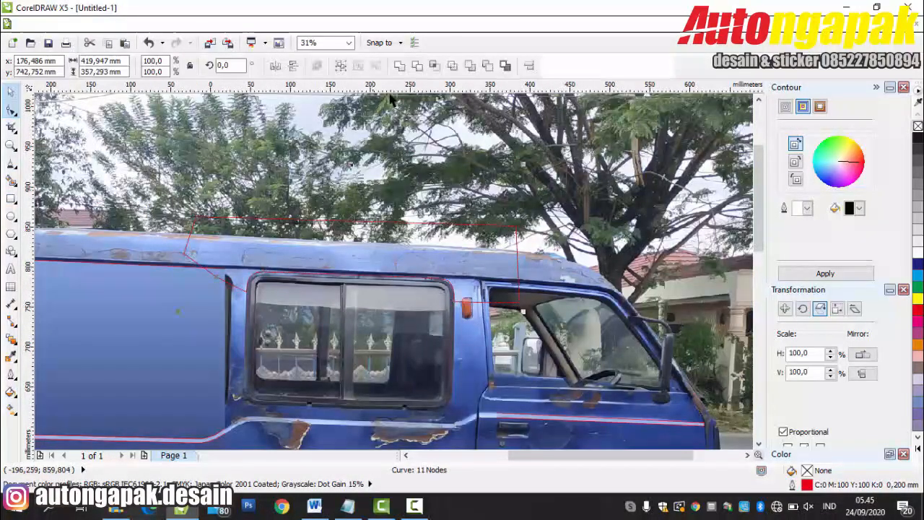
shift+click(116, 296)
click(465, 66)
click(509, 240)
key(Delete)
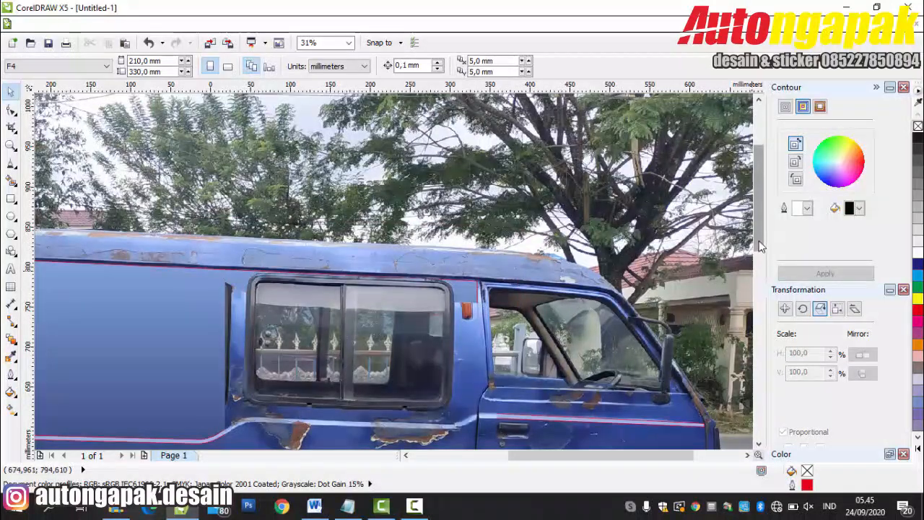
Step: Add nodes to the photo piece's upper edge and raise them to expose the top of the orange side lamp
drag(758, 177, 758, 205)
scroll(498, 190, up, 2)
click(369, 172)
click(366, 244)
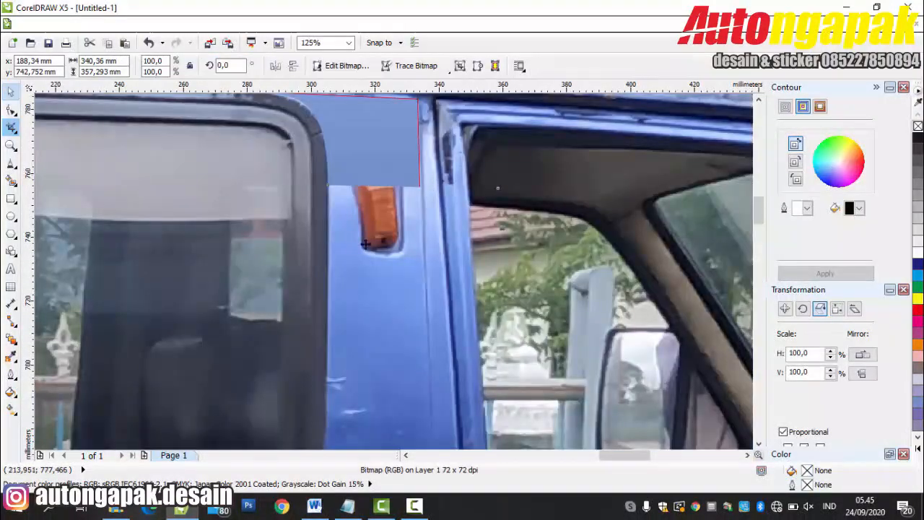
double_click(375, 185)
click(392, 184)
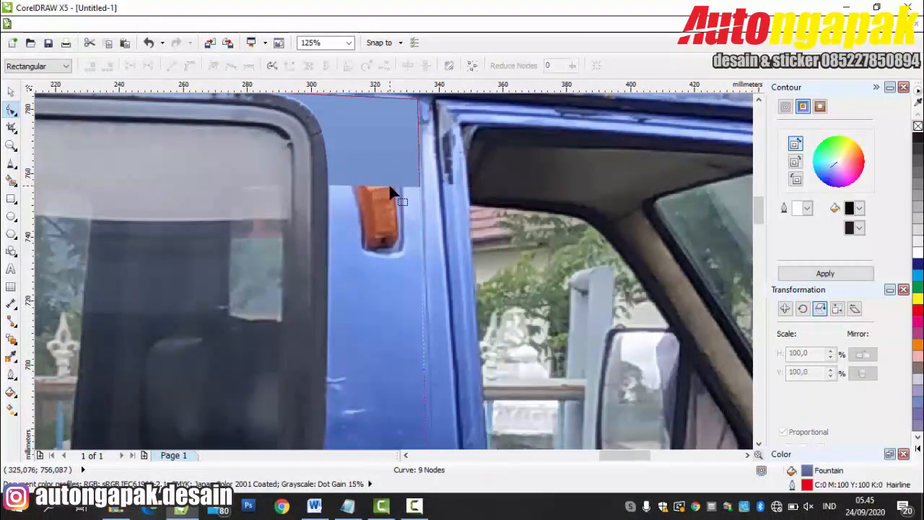
double_click(390, 186)
mouse_move(390, 186)
mouse_down()
mouse_move(390, 173)
mouse_move(362, 170)
mouse_move(387, 186)
mouse_up()
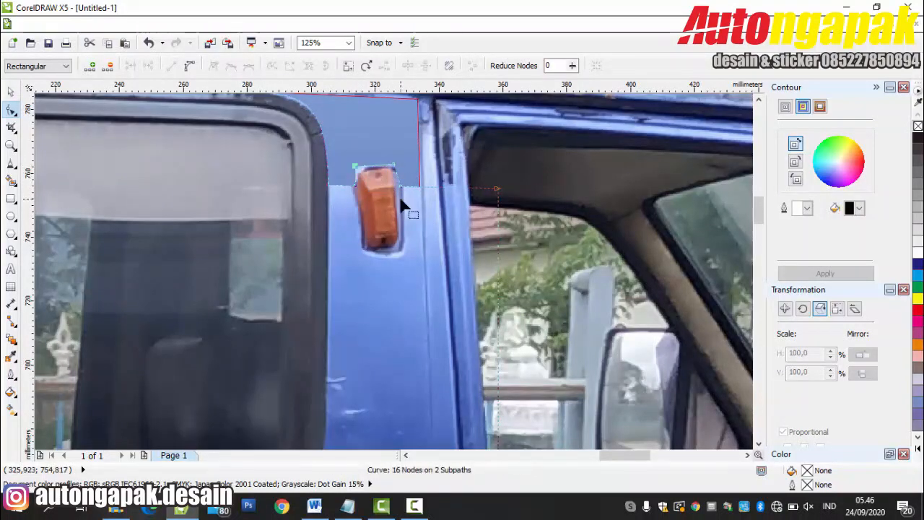
Step: Trace a closed cutting outline along the window frame's rear, lower and front edges and around the surplus photo area outside
scroll(371, 218, down, 2)
scroll(153, 301, up, 1)
click(10, 165)
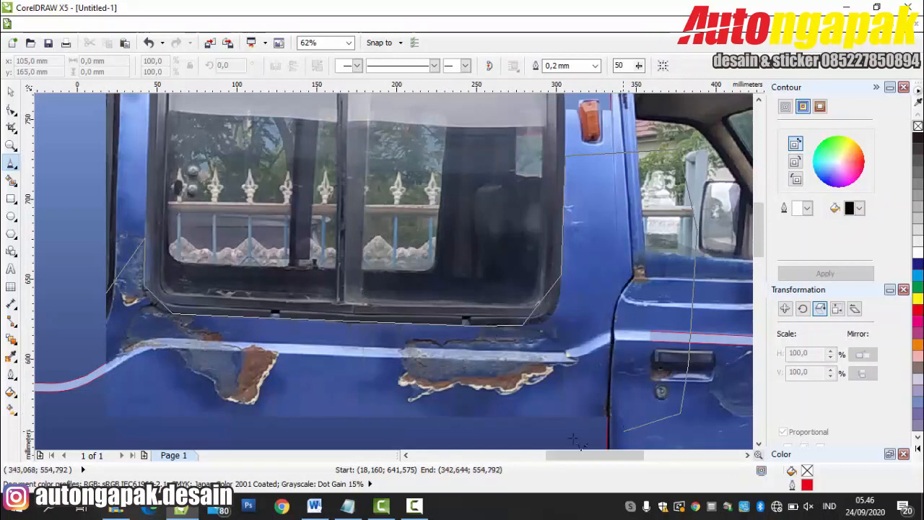
click(93, 406)
click(60, 248)
click(176, 120)
click(201, 101)
click(245, 149)
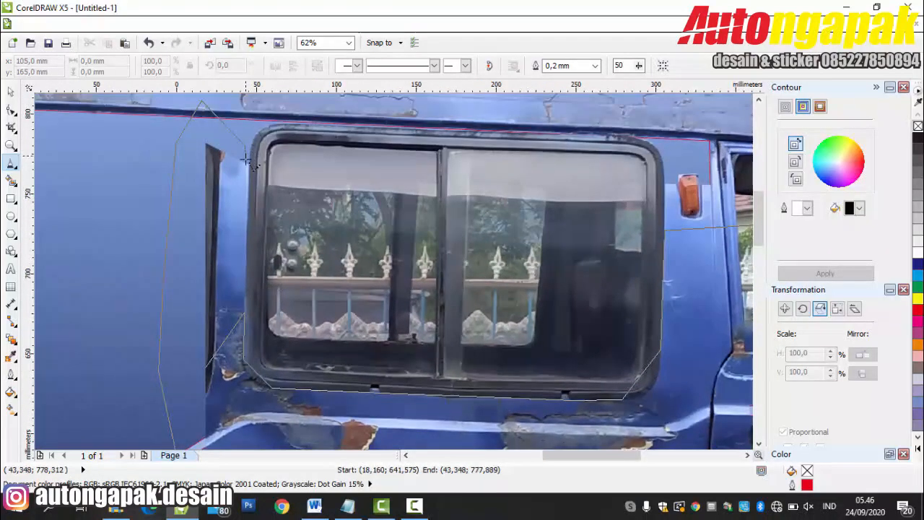
double_click(190, 341)
Step: Curve the cutting outline to follow the two lower corners of the side window frame
key(F10)
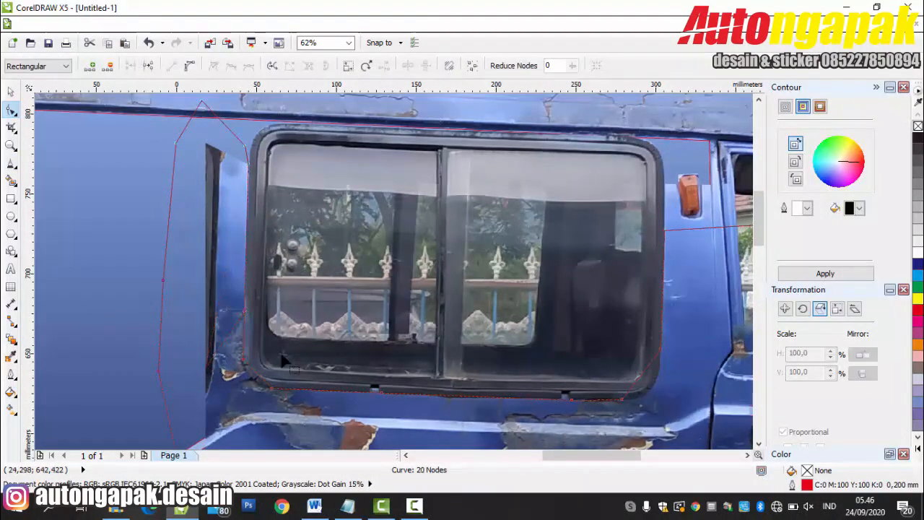
scroll(273, 401, up, 2)
drag(180, 369, 166, 378)
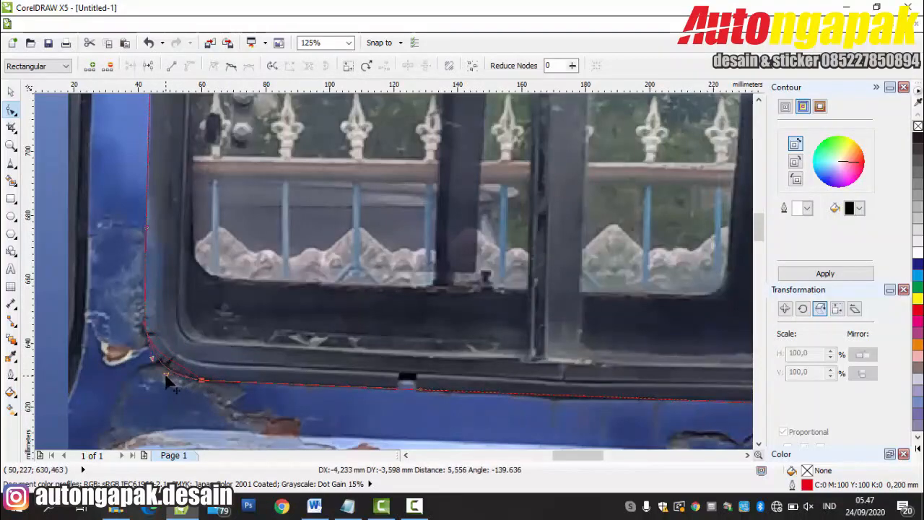
scroll(151, 366, down, 4)
scroll(313, 313, up, 2)
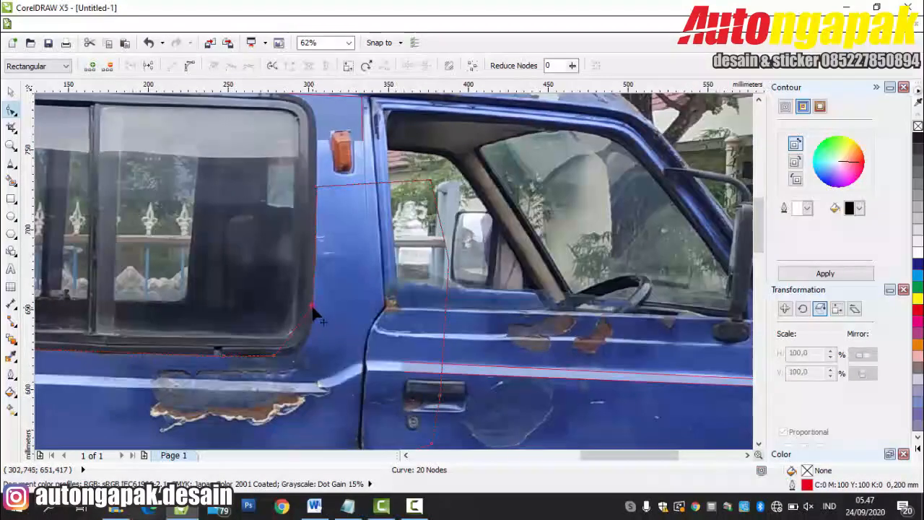
drag(288, 340, 303, 353)
scroll(329, 328, down, 2)
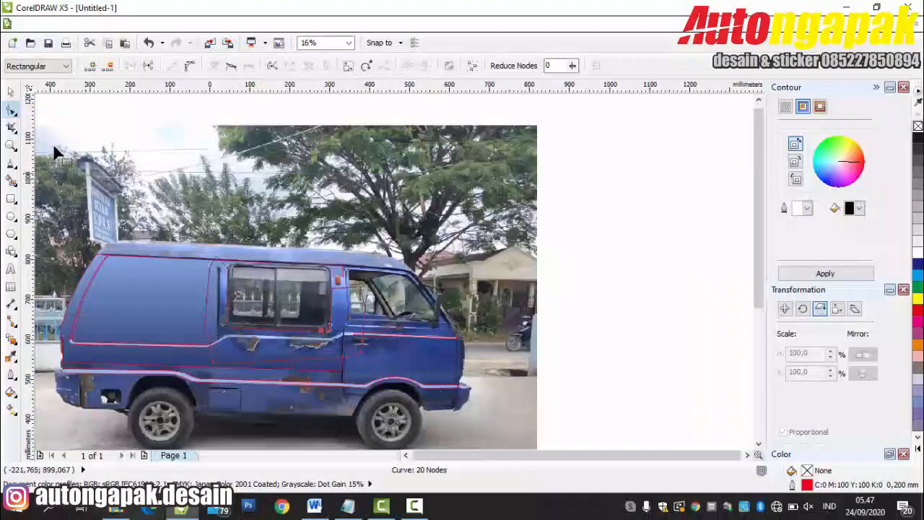
Step: Trim the surplus area around the window from the photo piece with the cutting outline, and delete the cutting shape
click(11, 91)
click(417, 66)
click(669, 249)
click(359, 306)
key(Delete)
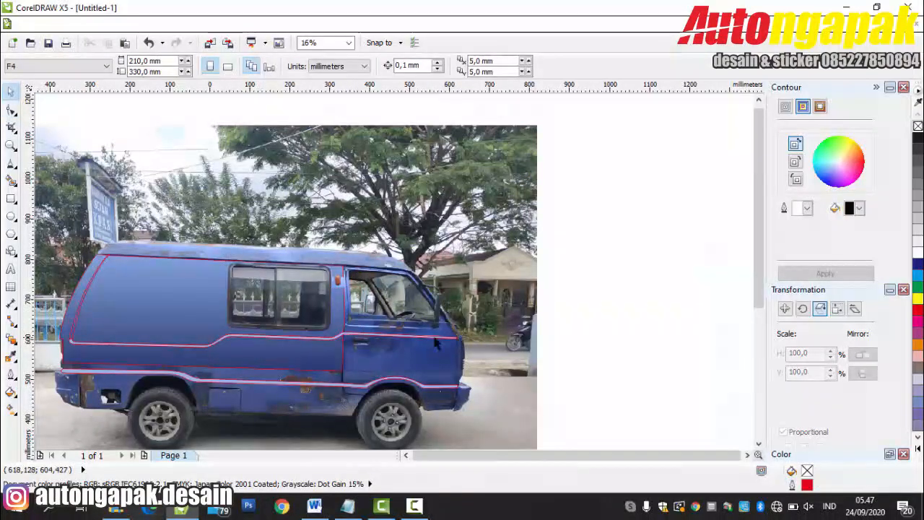
Step: Move the photo piece's nodes in to follow the orange lamp's front edge, removing the surplus area toward the door
scroll(305, 298, up, 2)
scroll(444, 231, up, 1)
scroll(471, 238, up, 1)
click(480, 314)
click(281, 262)
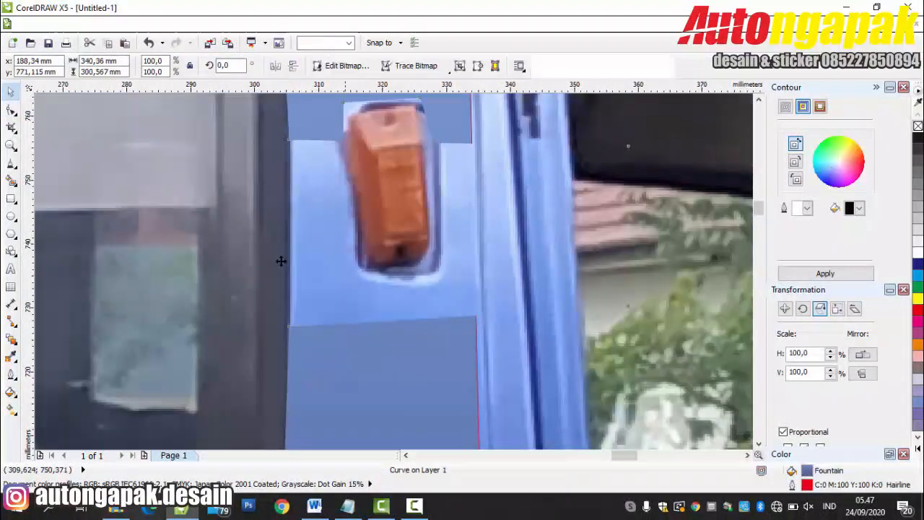
click(10, 110)
drag(436, 137, 440, 143)
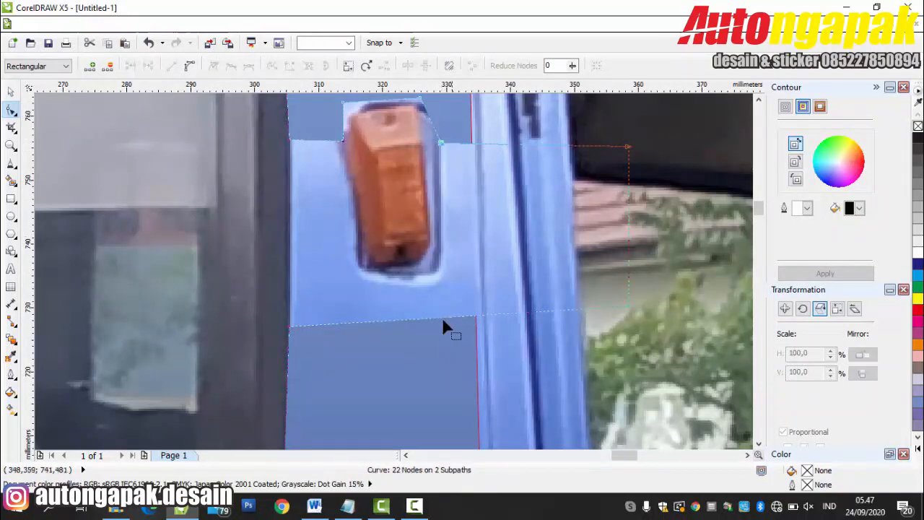
drag(463, 320, 441, 280)
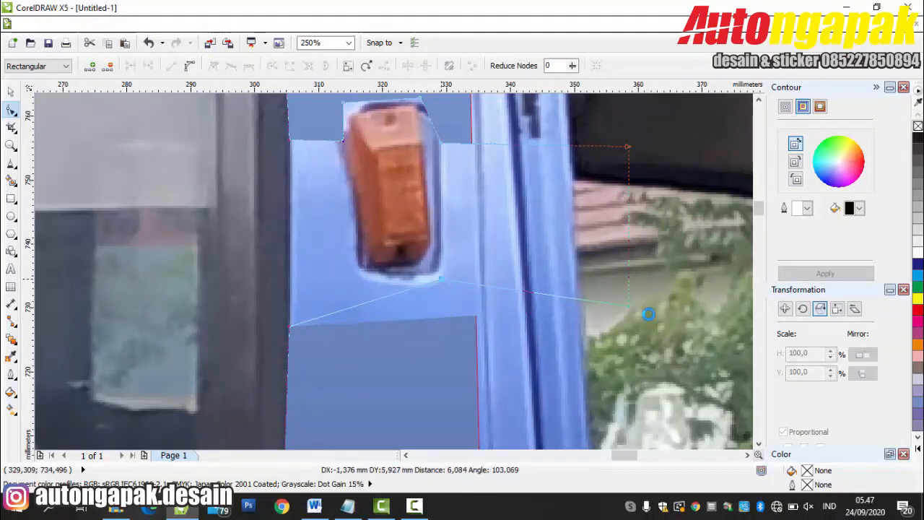
drag(628, 148, 437, 113)
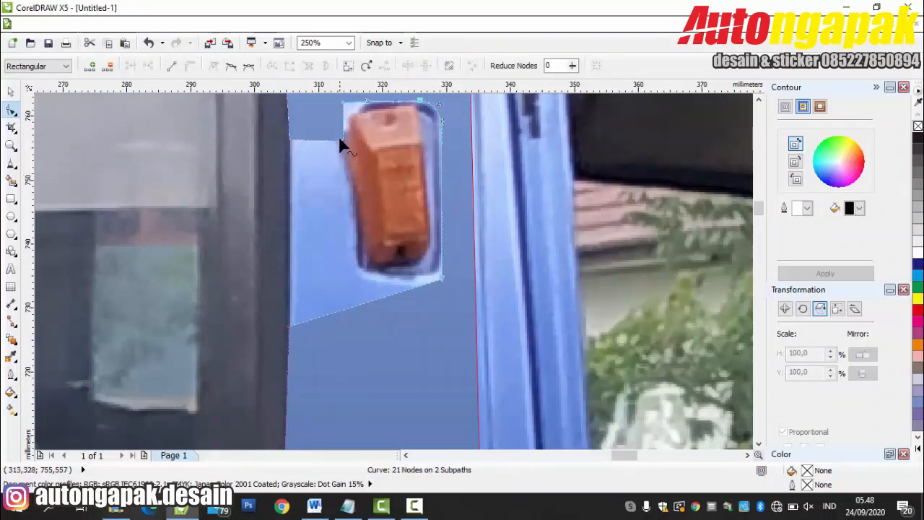
Step: Adjust the photo piece's nodes to round the upper rear corner around the orange lamp
drag(342, 140, 349, 146)
double_click(372, 101)
drag(345, 109, 347, 150)
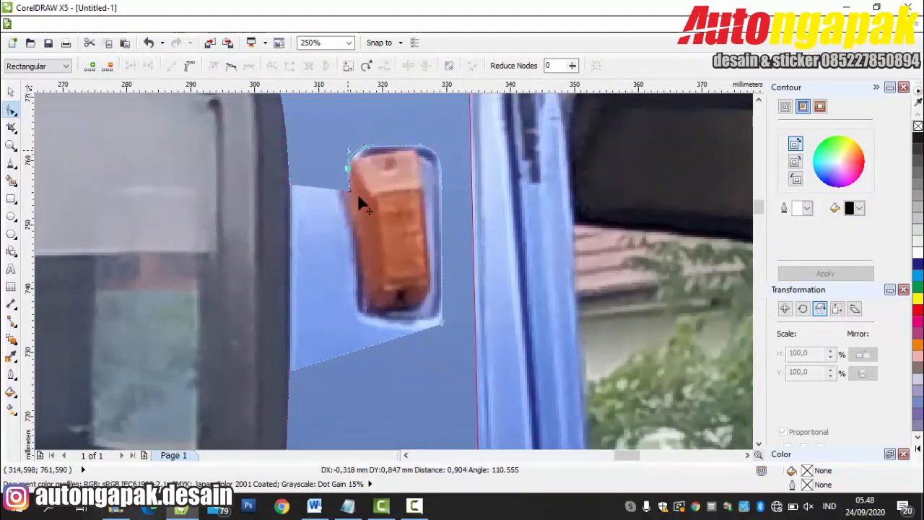
Step: Add and move nodes along the orange lamp's rear edge to remove the surplus photo area between lamp and window
click(469, 190)
click(295, 371)
click(369, 347)
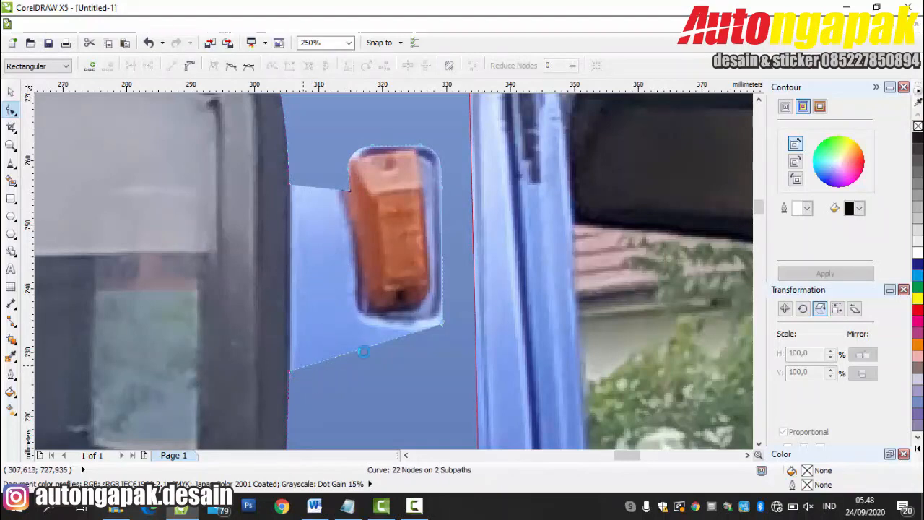
click(338, 342)
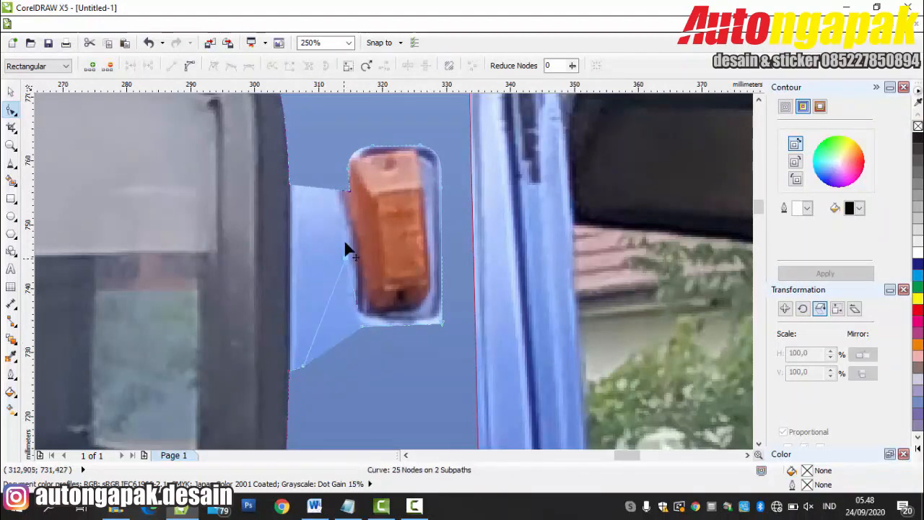
drag(345, 249, 292, 189)
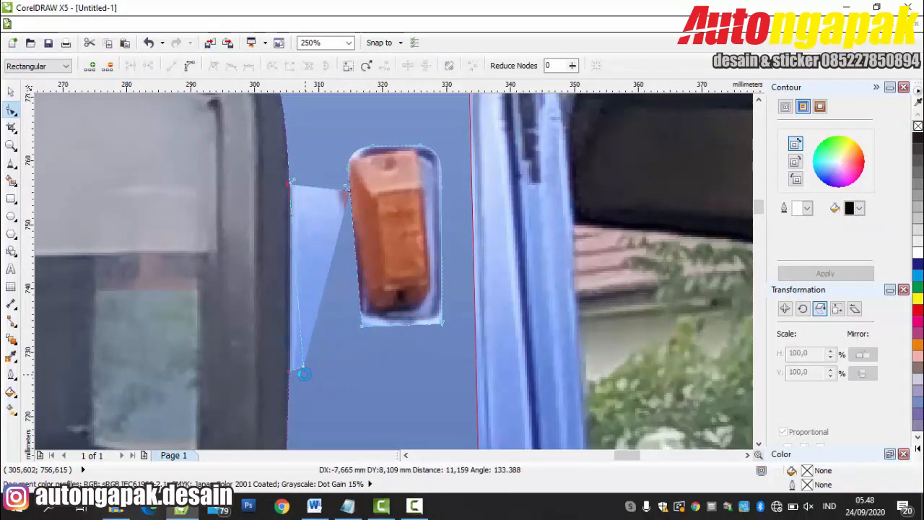
double_click(303, 369)
Step: Move and add nodes along the photo piece's lower edge to cut its two lower corners closer to the orange lamp
drag(365, 329, 358, 326)
double_click(421, 322)
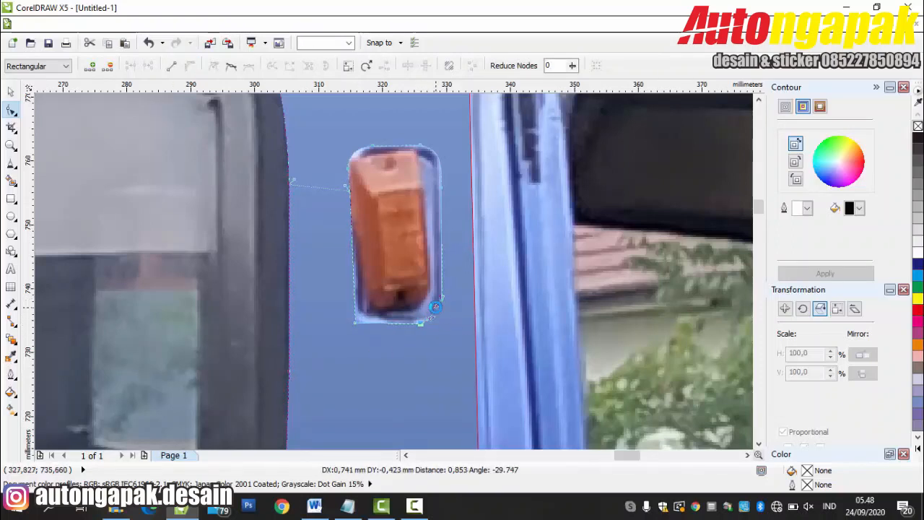
drag(435, 307, 438, 315)
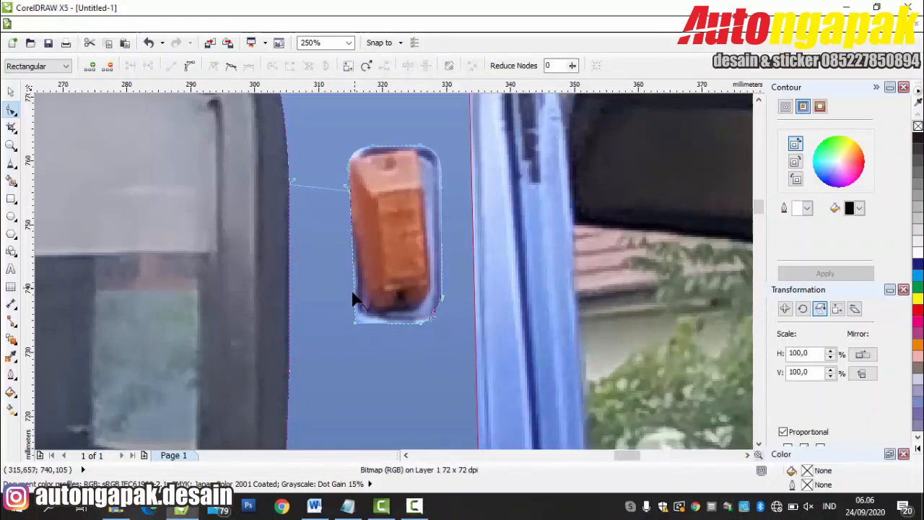
double_click(354, 327)
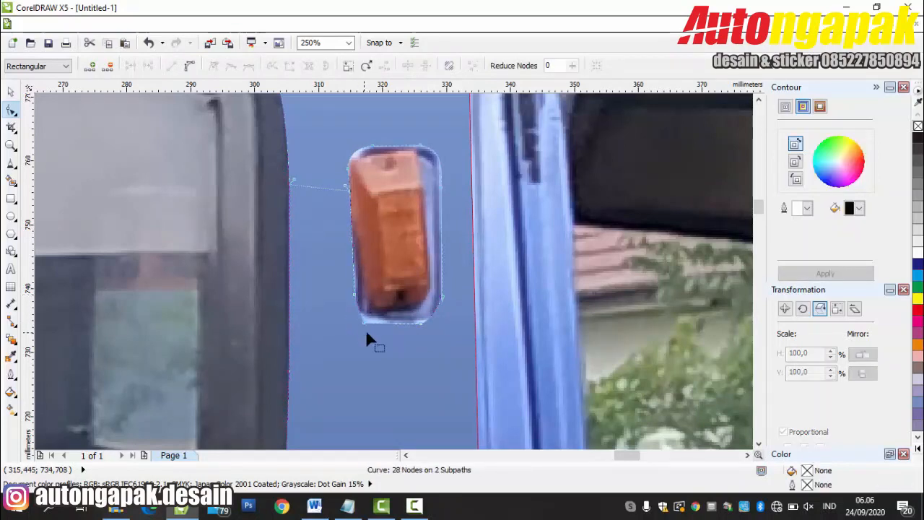
Step: Adjust the photo piece's nodes and curve handles to round both lower corners tightly around the orange lamp's base
scroll(339, 310, up, 2)
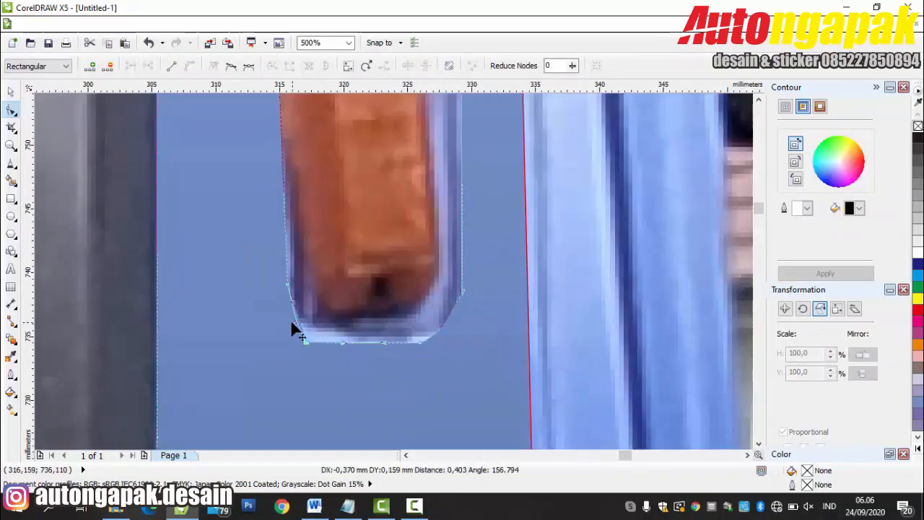
drag(294, 317, 304, 343)
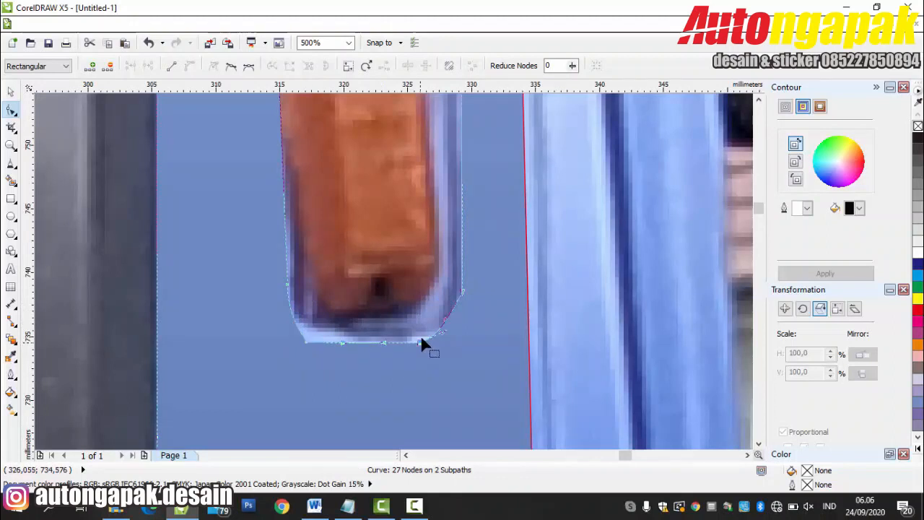
drag(445, 327, 455, 321)
scroll(423, 365, up, 1)
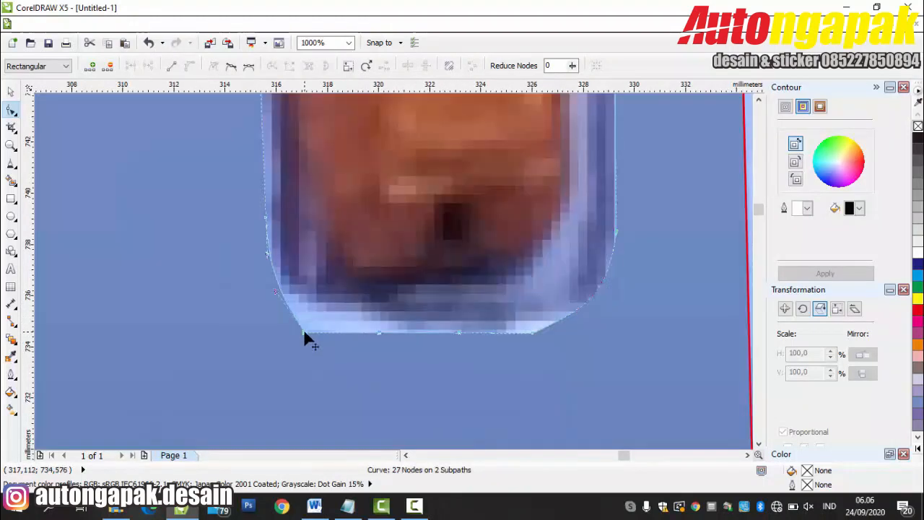
drag(304, 331, 266, 308)
drag(529, 340, 581, 330)
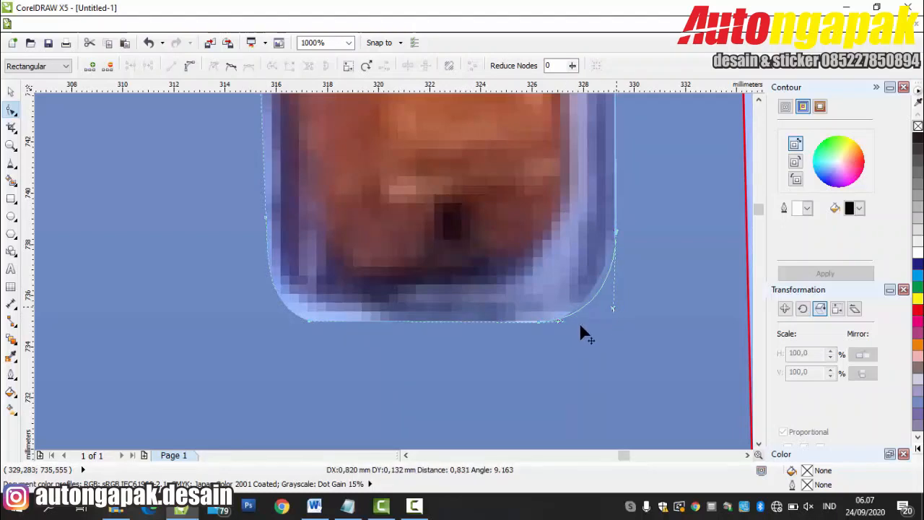
scroll(582, 330, down, 8)
Step: Send the large gradient side panel behind the photo to uncover the original stripe at the van's rear
click(11, 91)
scroll(171, 275, up, 2)
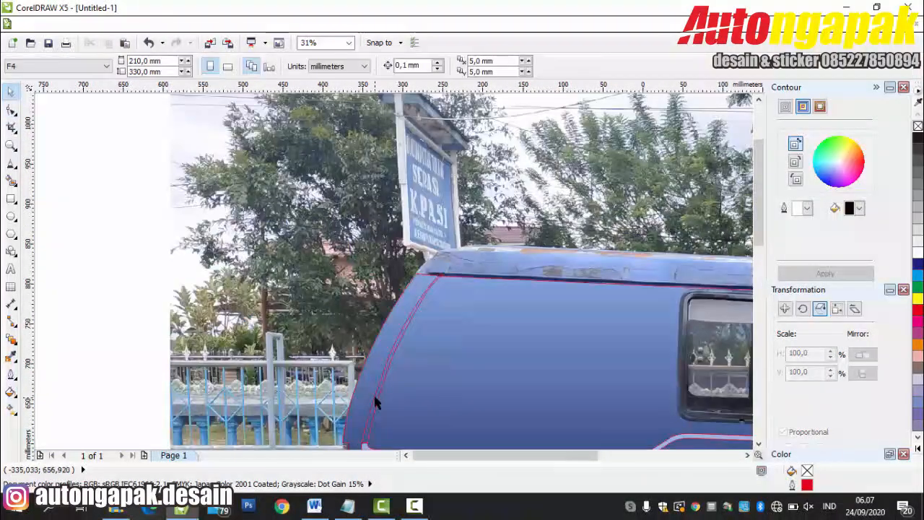
click(491, 331)
key(ctrl+z)
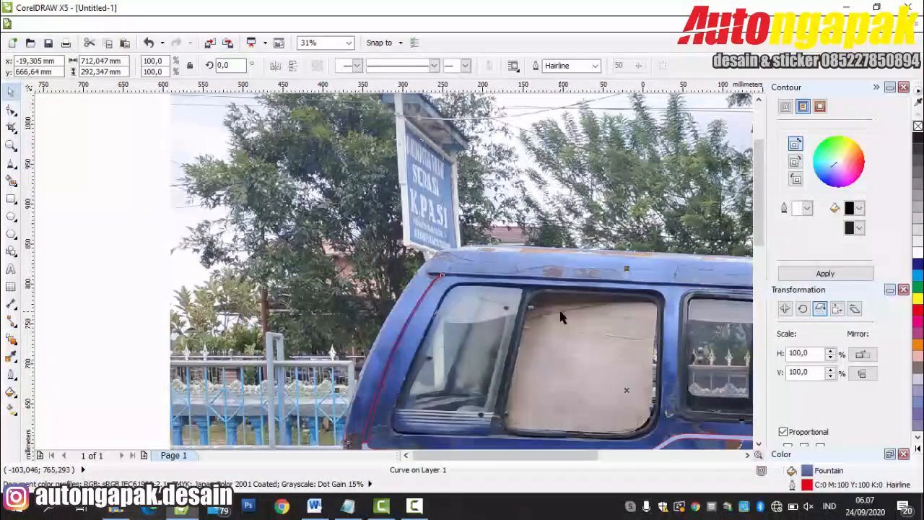
Step: Try to fill the rear upright stripe with a linear gradient at 270 degrees, using colours sampled from the photo
click(12, 393)
click(50, 315)
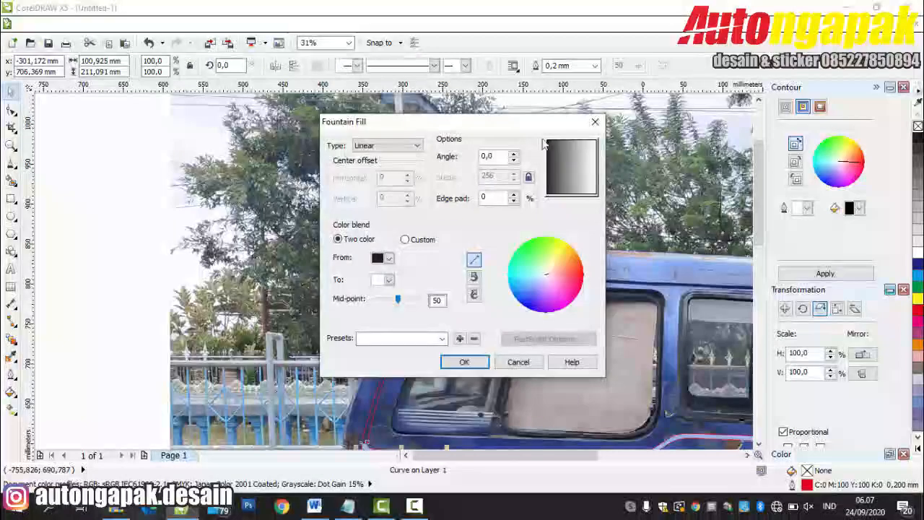
text(270)
click(389, 280)
click(405, 332)
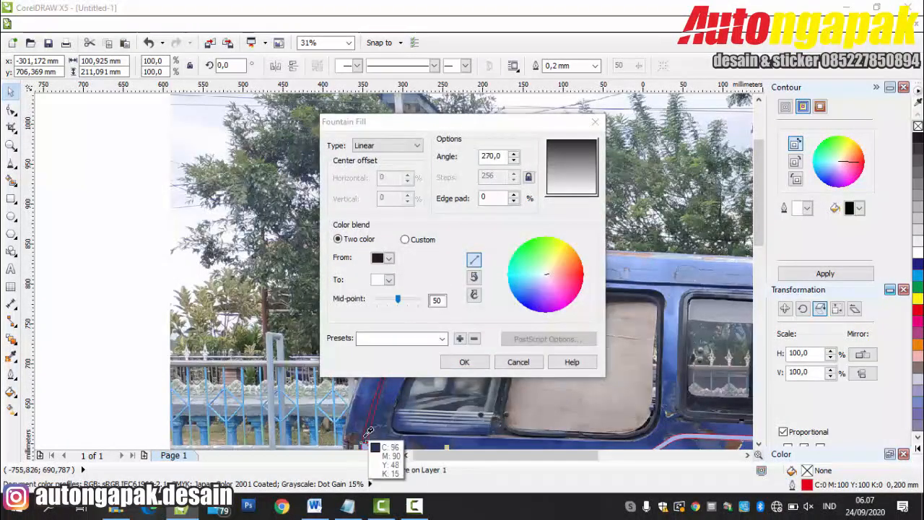
drag(458, 119, 673, 80)
click(605, 217)
click(597, 316)
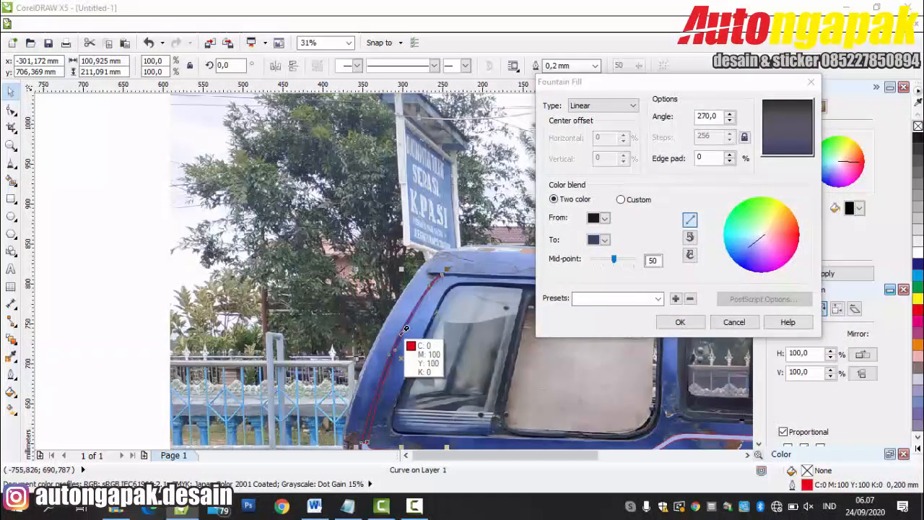
click(404, 338)
click(690, 324)
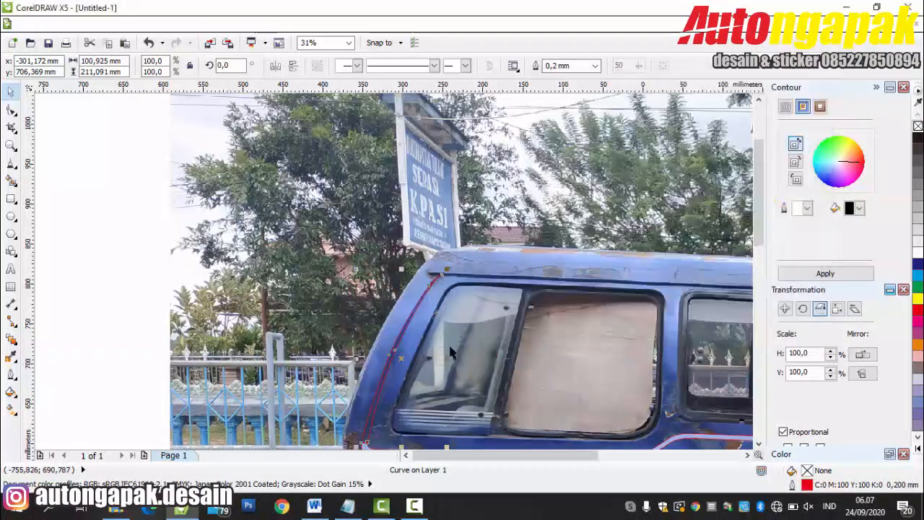
scroll(473, 300, up, 4)
key(ctrl+z)
Step: Fill the rear upright stripe with a linear gradient at 270 degrees, sampling its start colour from the photo near the stripe's upper end
click(10, 393)
click(65, 309)
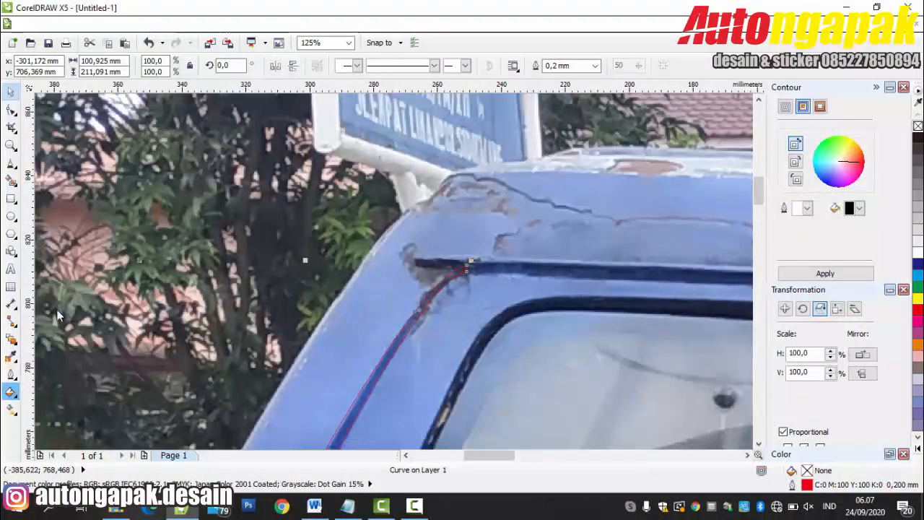
text(270)
drag(390, 121, 122, 79)
click(116, 216)
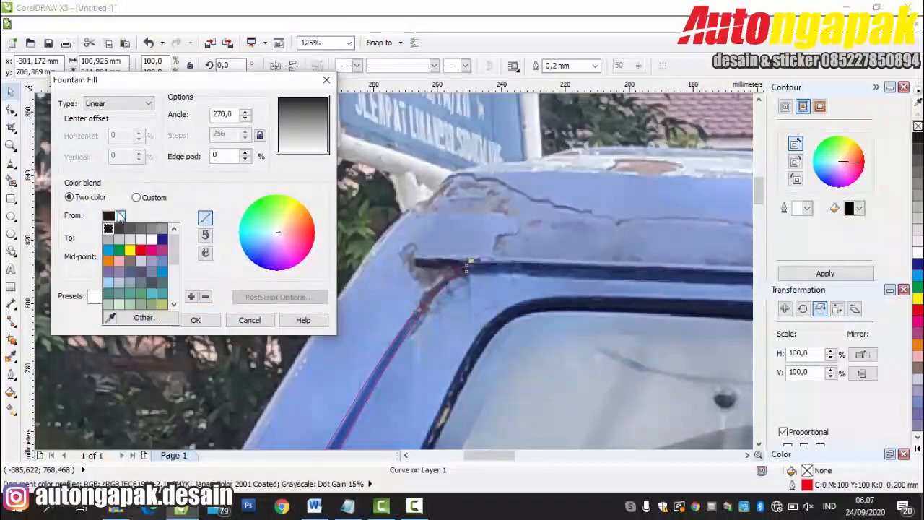
click(109, 318)
click(402, 324)
click(199, 321)
Step: Set the rear upright stripe's gradient end colour to the light blue of the adjoining horizontal stripe
drag(758, 190, 764, 246)
click(10, 394)
click(65, 309)
click(383, 283)
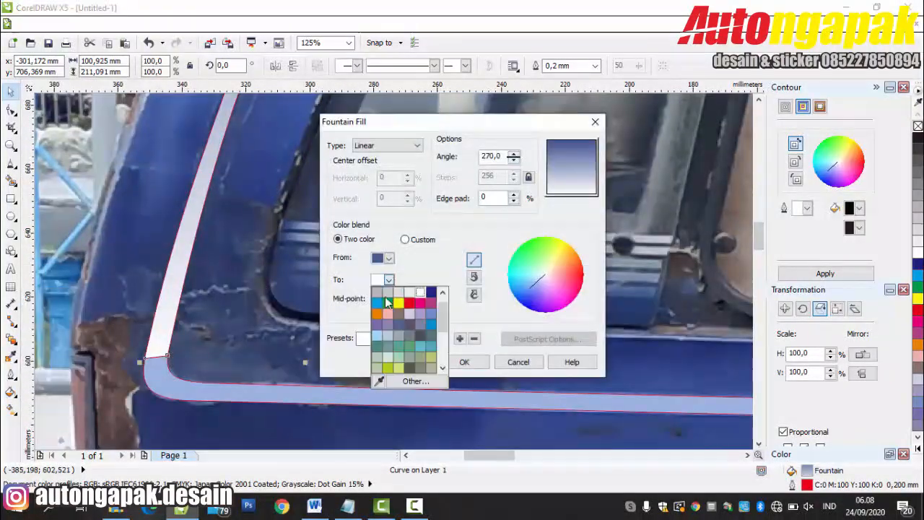
click(387, 303)
click(467, 361)
Step: Edit the nodes on the rear upright stripe's inner edge to match the stripe's bend in the photo
click(758, 98)
key(F10)
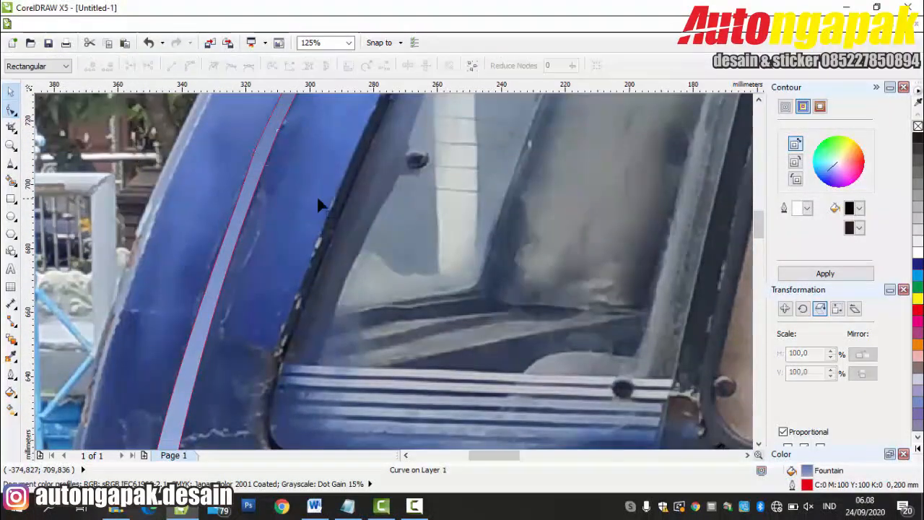
double_click(207, 335)
scroll(375, 203, up, 4)
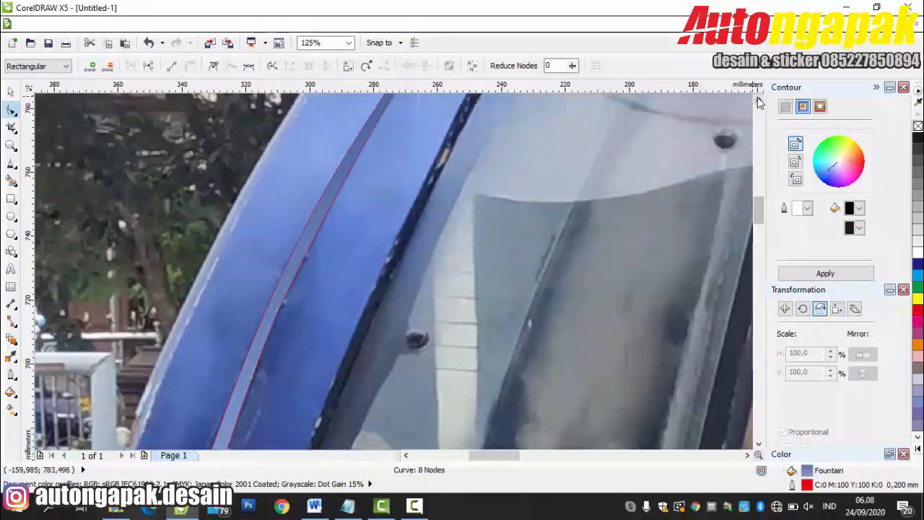
scroll(345, 314, down, 5)
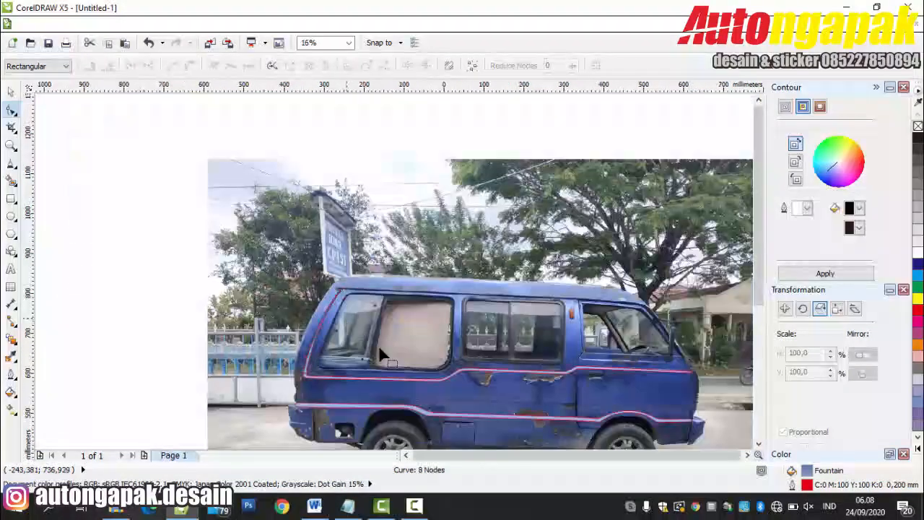
Step: Send the van photo to the back so that the gradient side panel lies above it
click(90, 203)
click(225, 311)
key(shift+Page_Down)
click(172, 322)
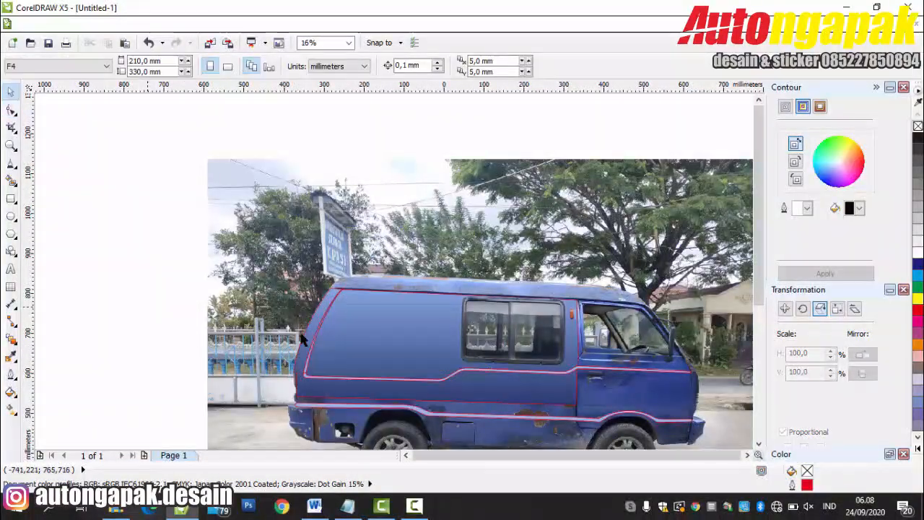
Step: Draw a thin closed four-node strip along the side panel's lower edge, from the door seam to the rear corner
click(759, 444)
scroll(433, 426, up, 2)
click(11, 163)
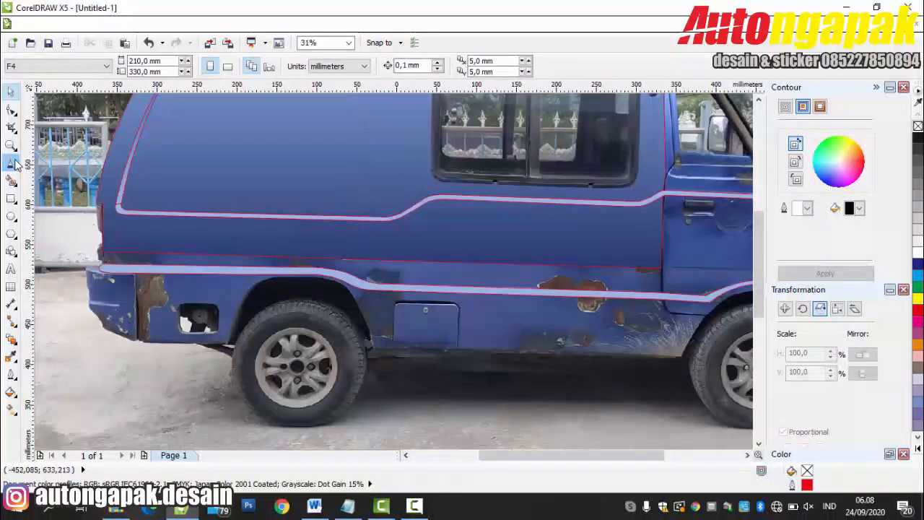
click(661, 268)
click(102, 245)
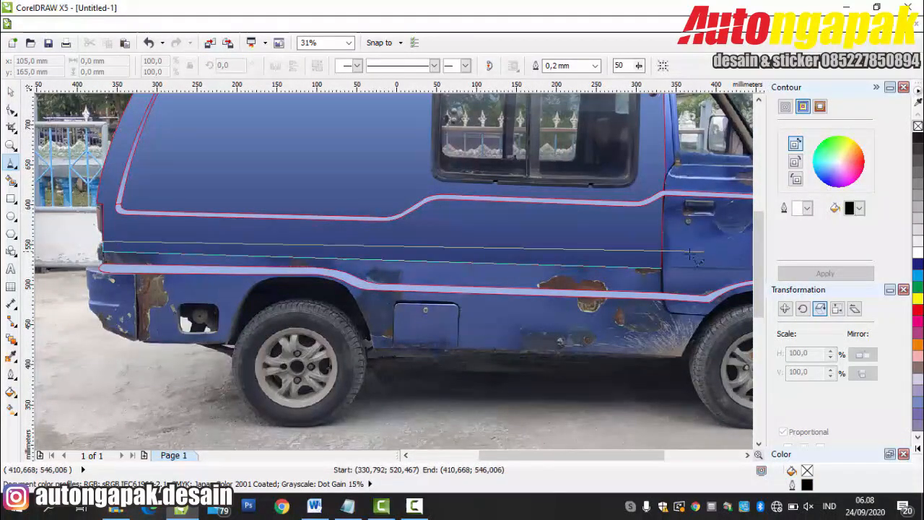
scroll(661, 258, up, 6)
Step: Move the lower rear corner nodes of the side panel and thin strip to align them along the panel's bottom edge
key(F10)
drag(268, 139, 267, 217)
click(405, 455)
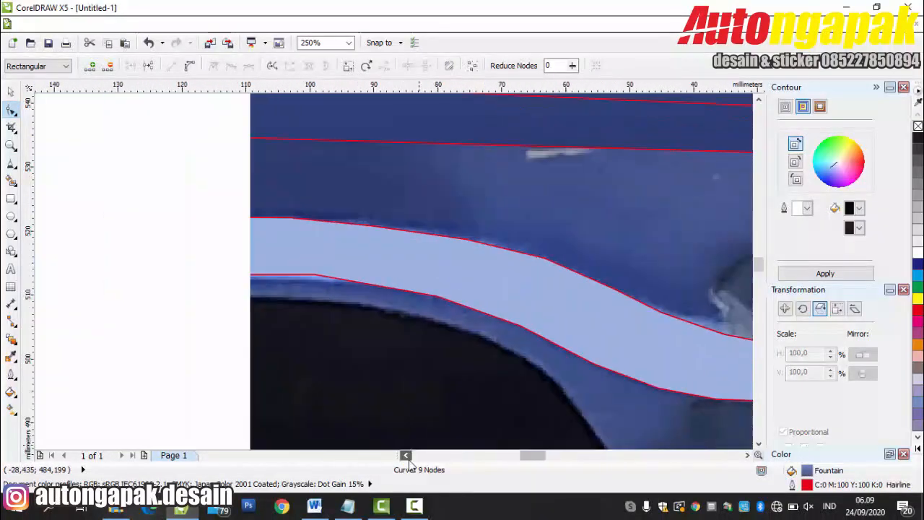
click(405, 454)
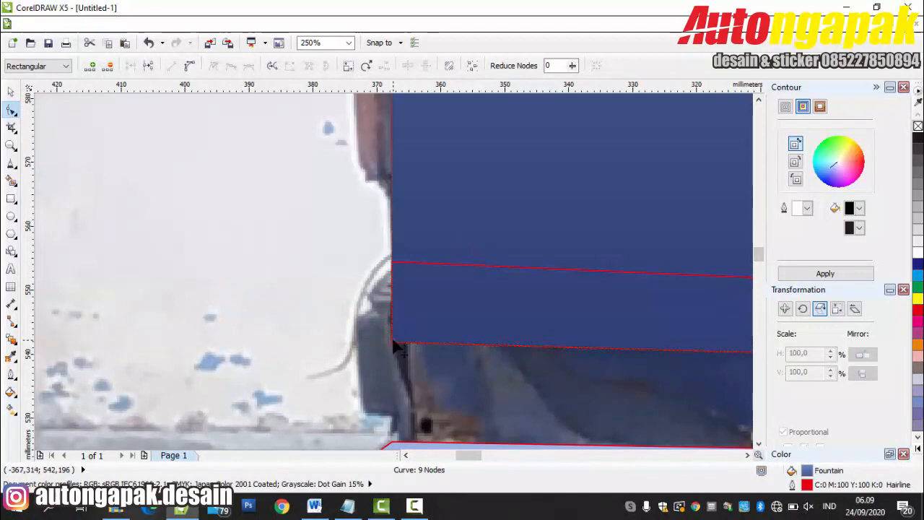
mouse_move(393, 340)
mouse_down()
mouse_move(392, 272)
mouse_move(392, 339)
mouse_up()
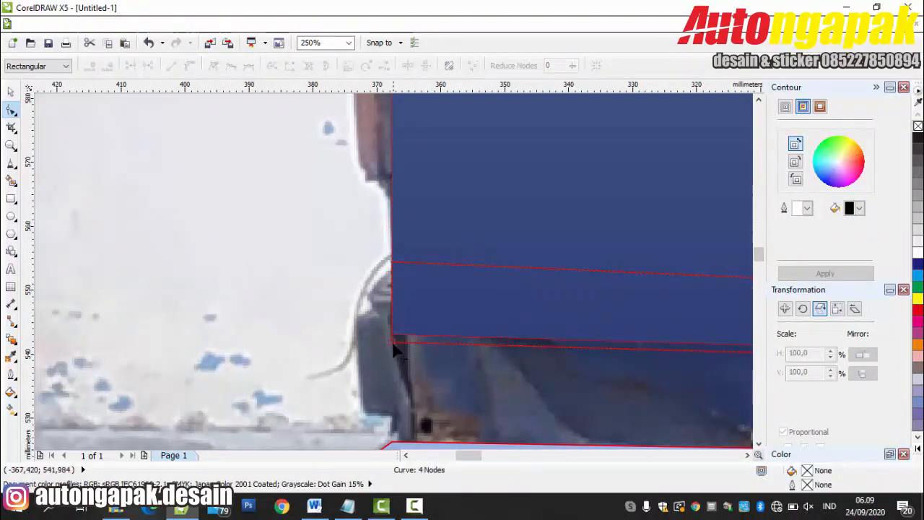
scroll(430, 328, down, 3)
Step: Fill the thin lower strip with dark blue #233366, sampled from the seam below the side panel near the door
click(748, 455)
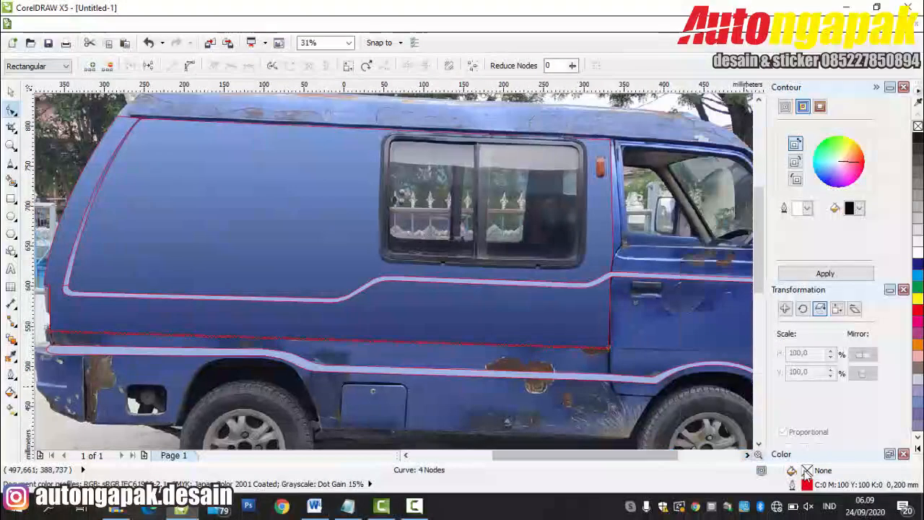
key(shift+F11)
click(255, 92)
click(629, 347)
click(249, 280)
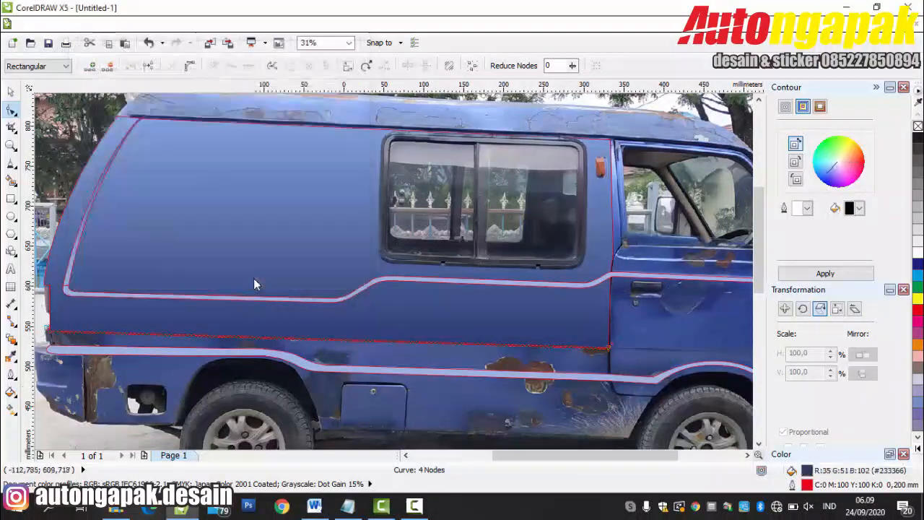
click(7, 90)
click(59, 165)
scroll(312, 365, down, 1)
click(724, 270)
scroll(588, 219, up, 2)
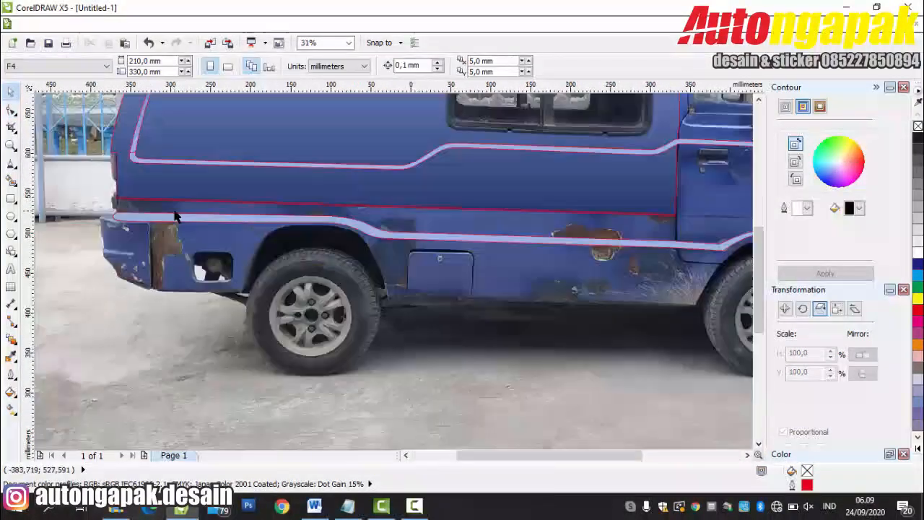
scroll(541, 347, down, 2)
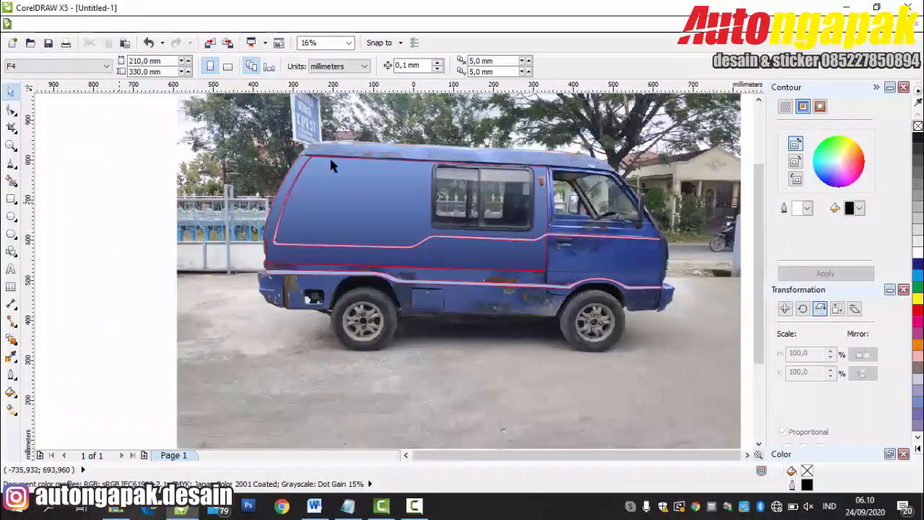
drag(108, 149, 602, 363)
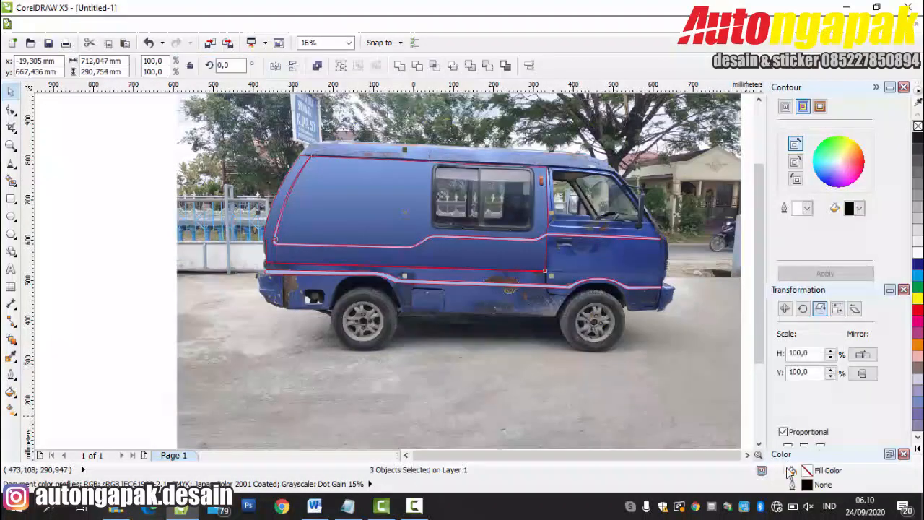
click(135, 111)
drag(135, 110, 729, 369)
double_click(815, 486)
click(499, 361)
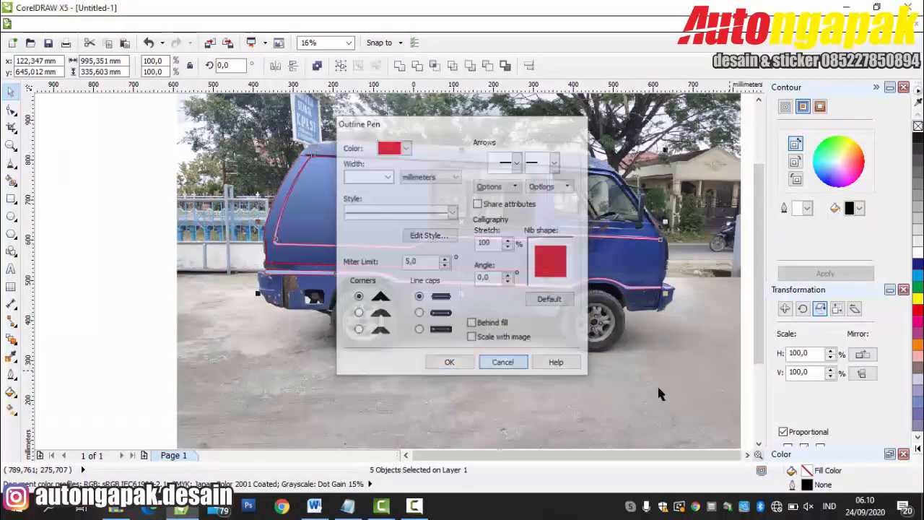
Step: Select all five vector panels and stripes on the van and set their outline width to None
drag(141, 124, 711, 316)
double_click(808, 485)
click(386, 178)
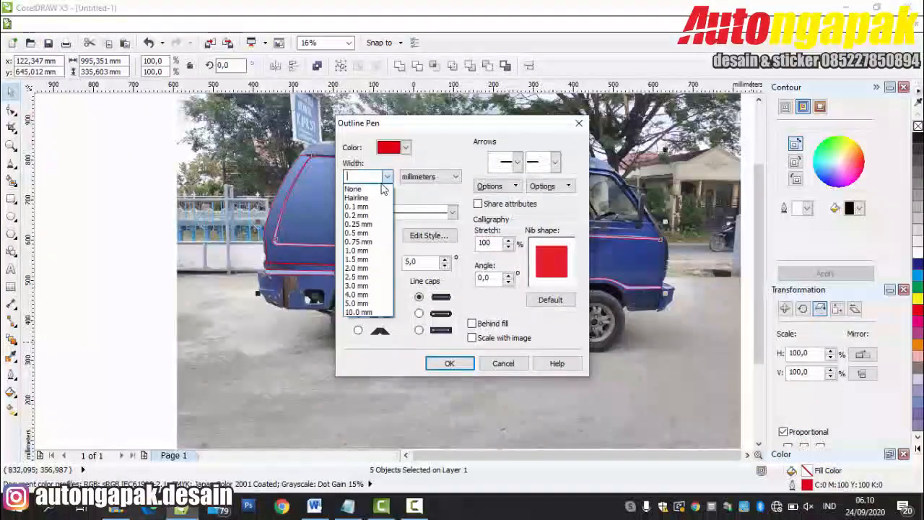
click(355, 188)
click(447, 363)
click(107, 242)
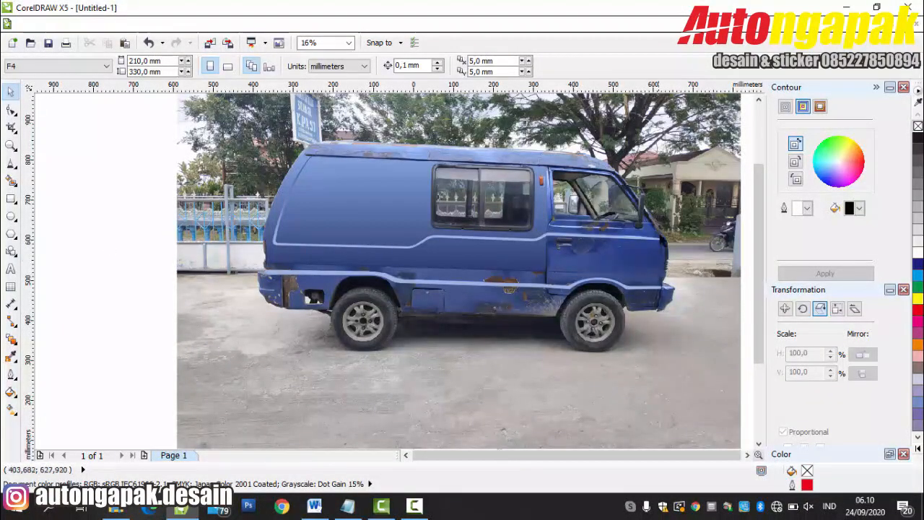
scroll(348, 316, up, 1)
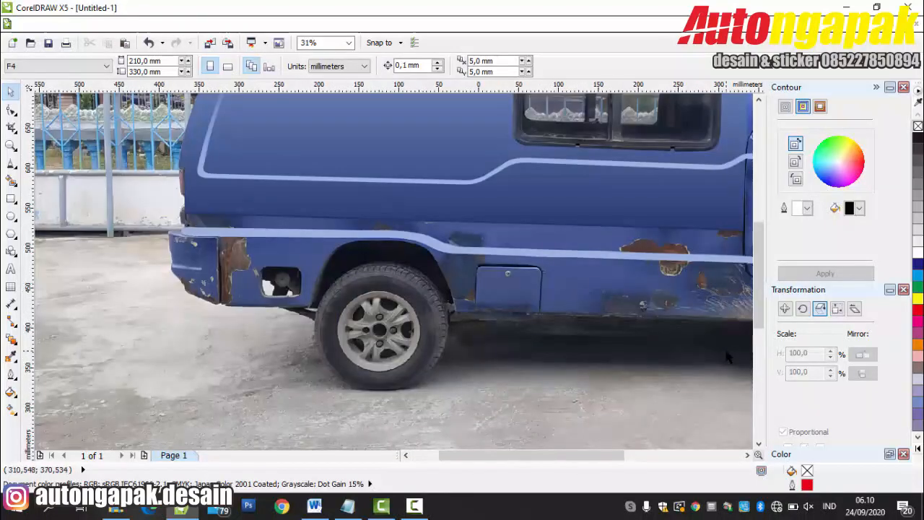
Step: Undo the outline removal on the five panels and stripes
key(ctrl+z)
click(748, 455)
mouse_move(566, 455)
mouse_down()
mouse_move(529, 456)
mouse_move(563, 457)
mouse_up()
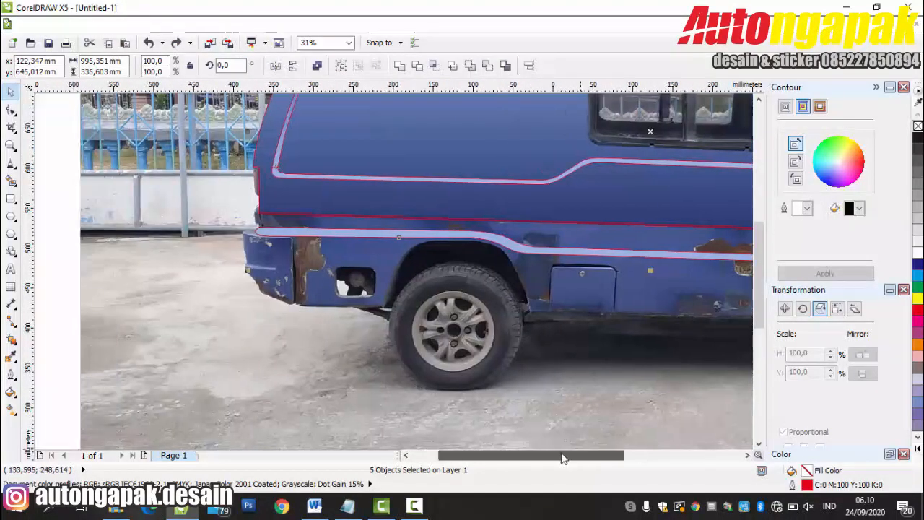
Step: Draw a closed outline about 701 mm wide for the band beneath the side panel, from the rear corner to the door edge
click(81, 244)
click(11, 164)
scroll(362, 234, up, 1)
click(134, 195)
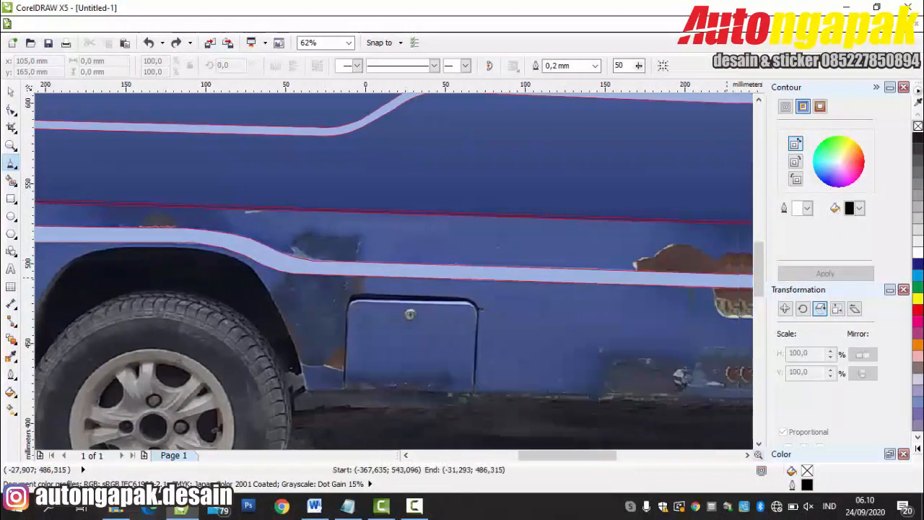
click(582, 228)
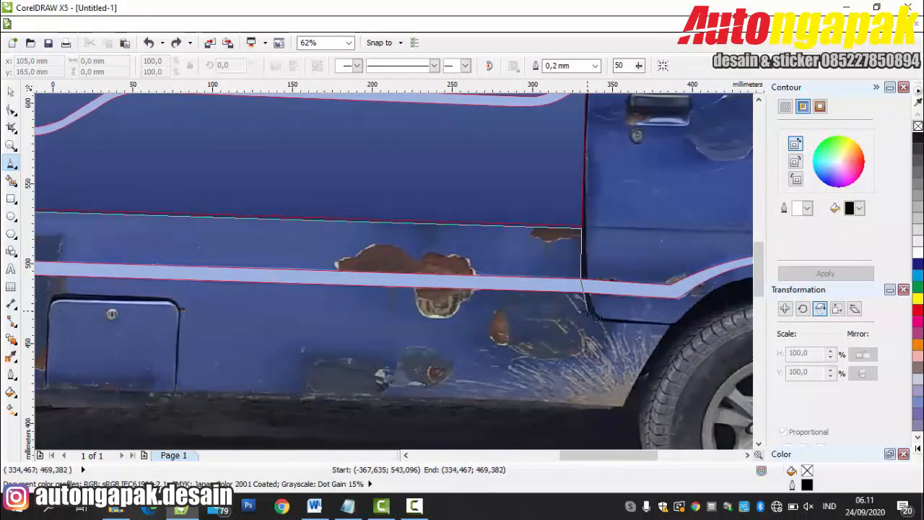
click(586, 310)
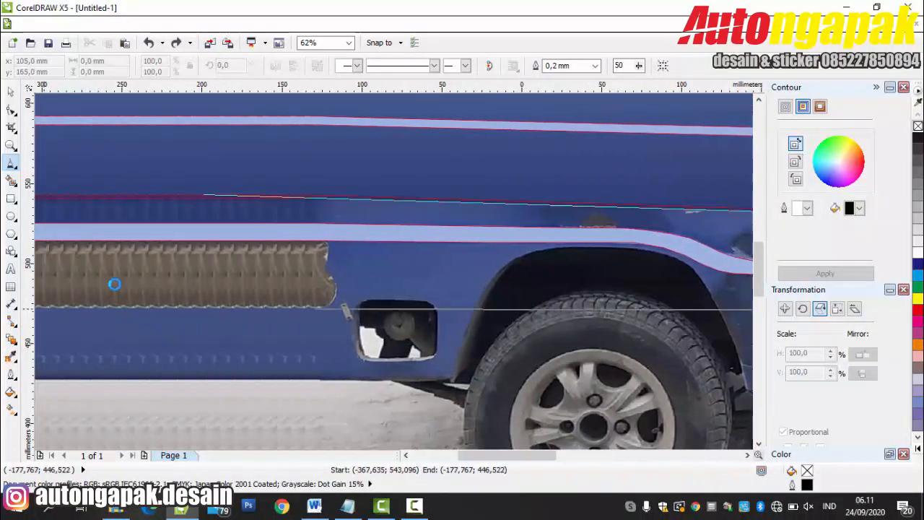
click(205, 195)
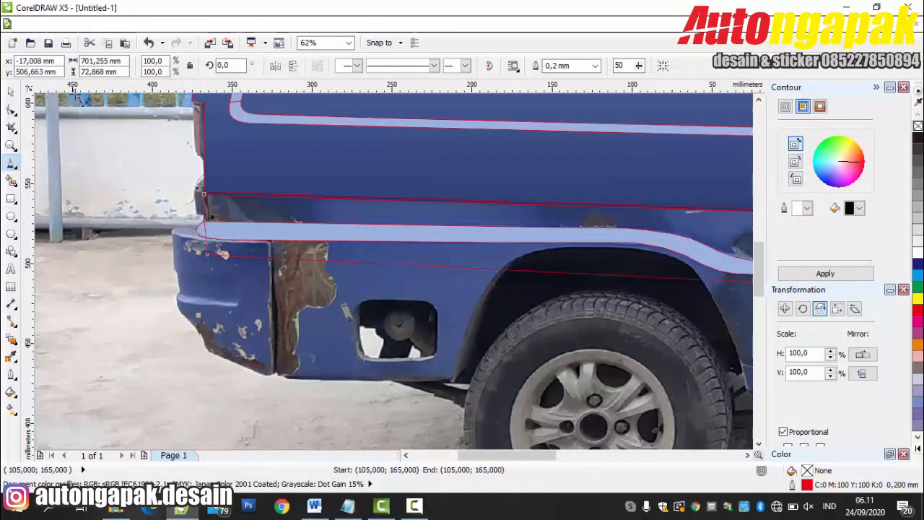
Step: Fill the new band below the side panel with blue #40548F sampled from the van body in the photo
click(10, 91)
click(255, 91)
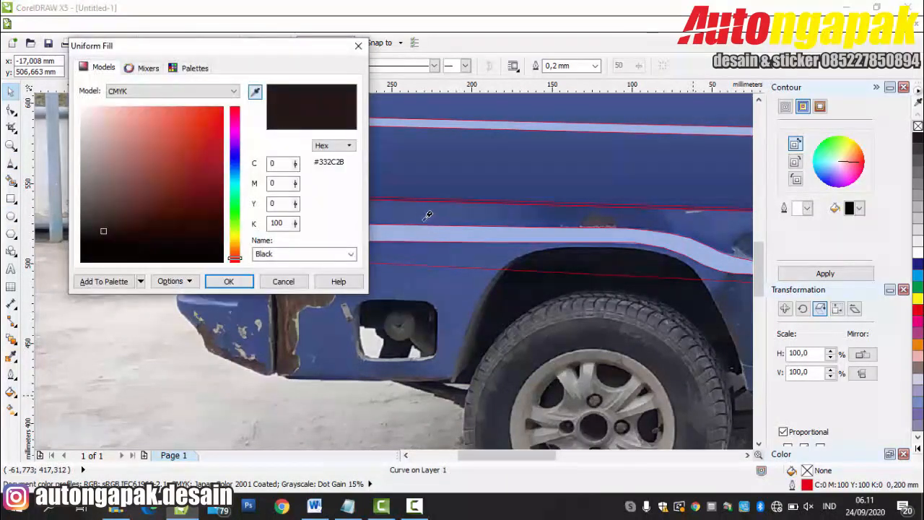
click(404, 217)
click(229, 281)
Step: Bring the light lower stripe to the front and use it to trim the blue band beneath it
scroll(462, 307, down, 1)
drag(497, 455, 578, 455)
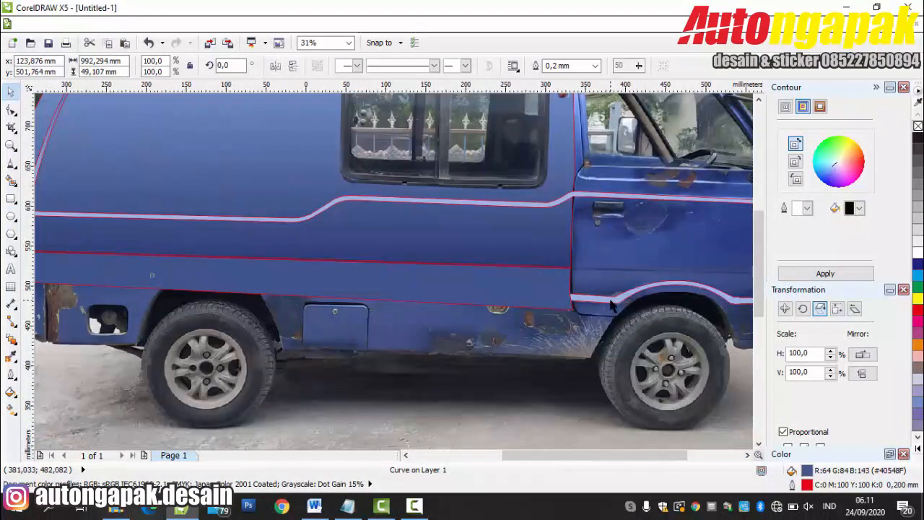
key(shift+Page_Up)
shift+click(544, 304)
click(420, 66)
click(566, 306)
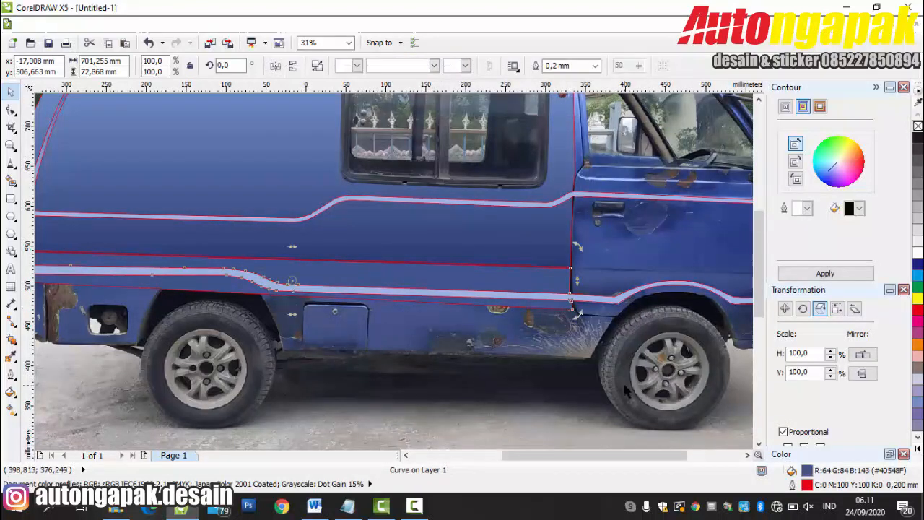
Step: Draw a closed lower-body outline about 752 by 147 mm from the door's bottom edge to the rear bumper, stepping around the rear wheel
click(625, 387)
scroll(690, 365, up, 1)
click(10, 163)
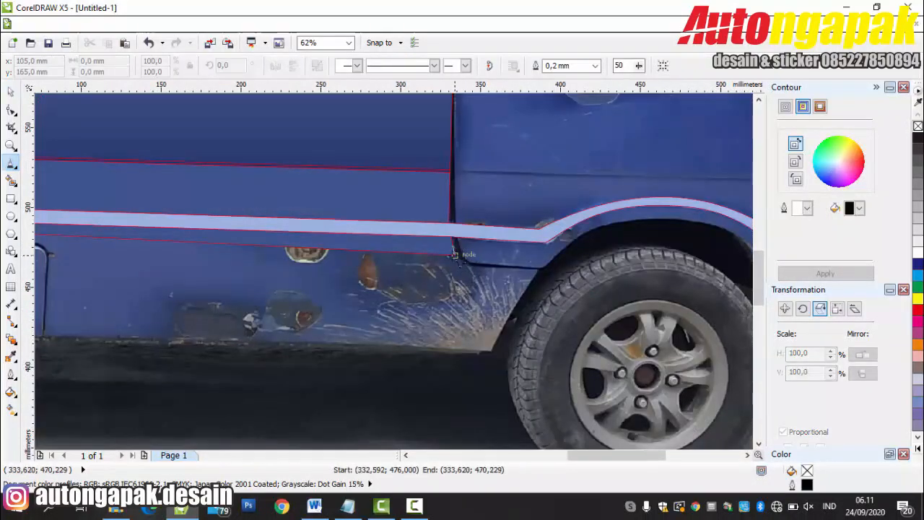
click(493, 353)
click(494, 425)
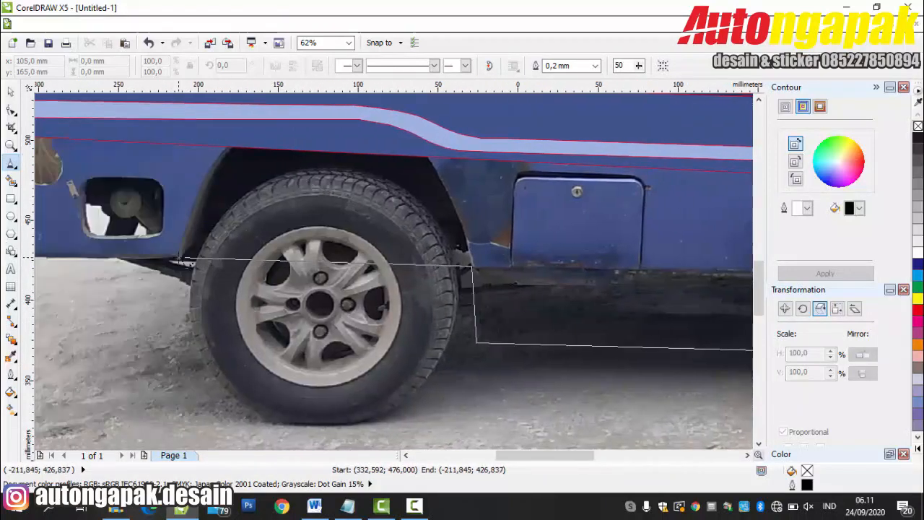
click(178, 258)
click(167, 324)
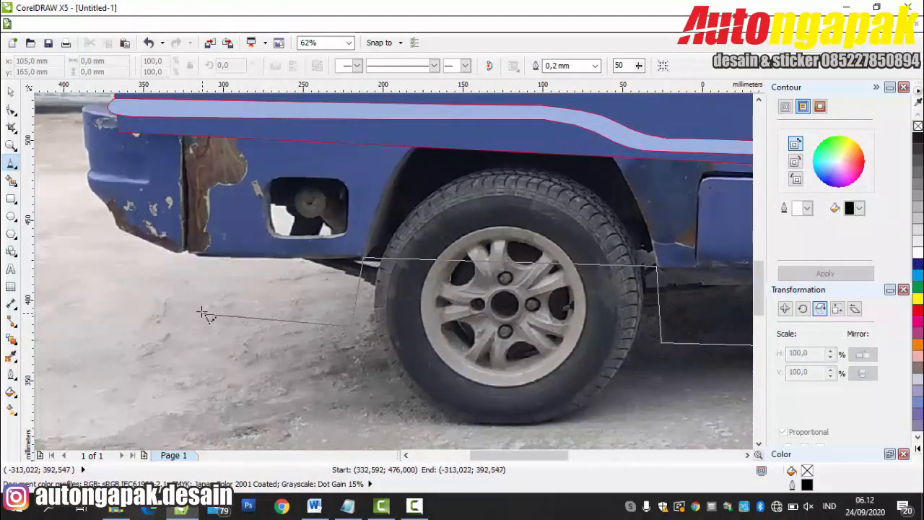
click(448, 134)
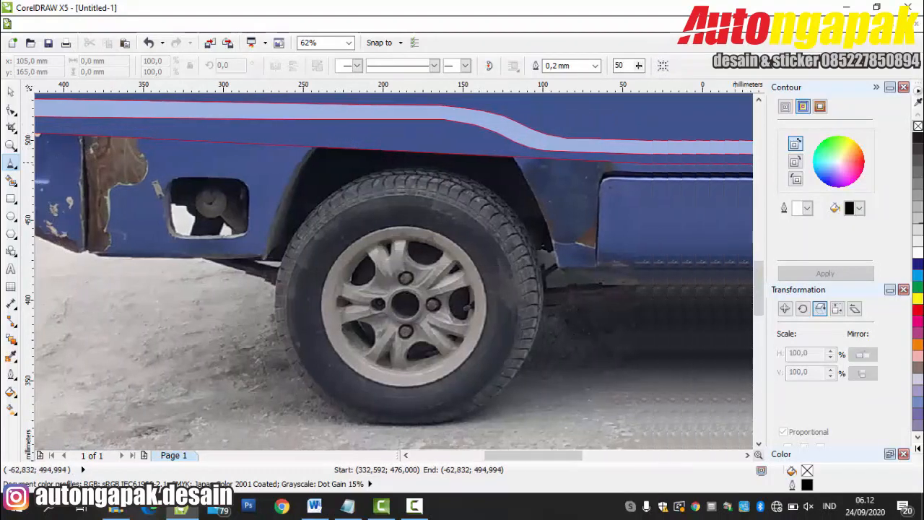
click(493, 149)
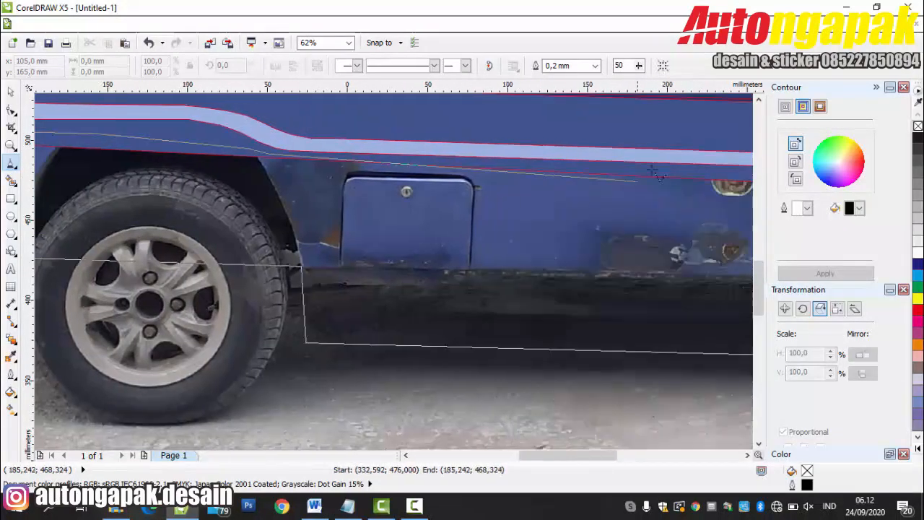
click(593, 177)
click(10, 92)
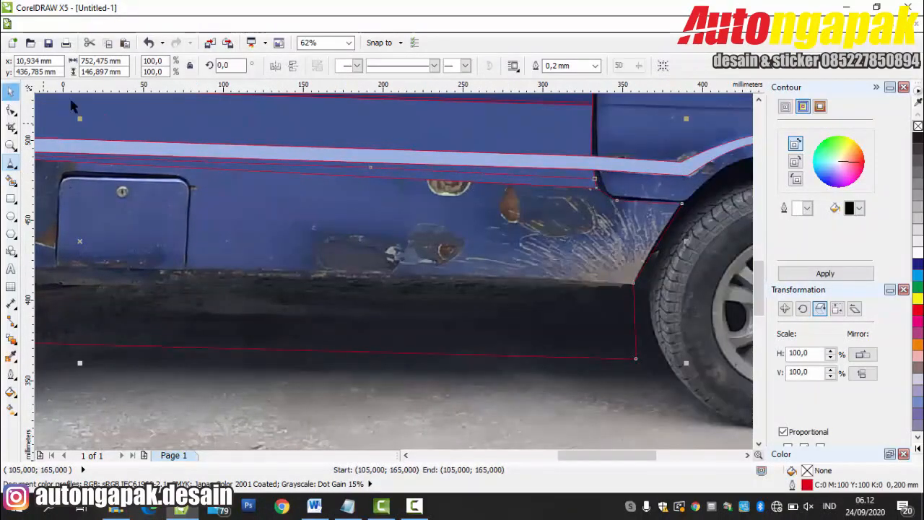
Step: Weld the lower-body outline to the trimmed band and remove the welded shape's fill
shift+click(144, 120)
click(400, 65)
scroll(399, 380, down, 1)
click(405, 455)
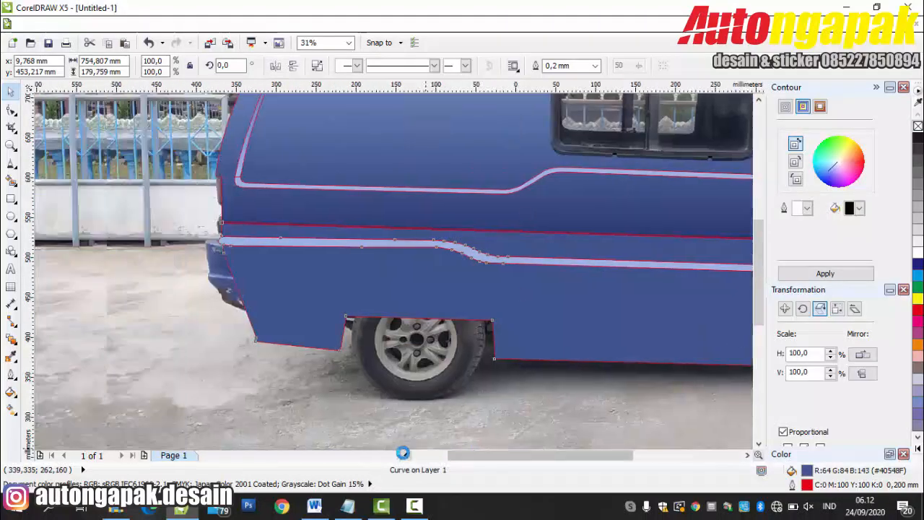
click(917, 127)
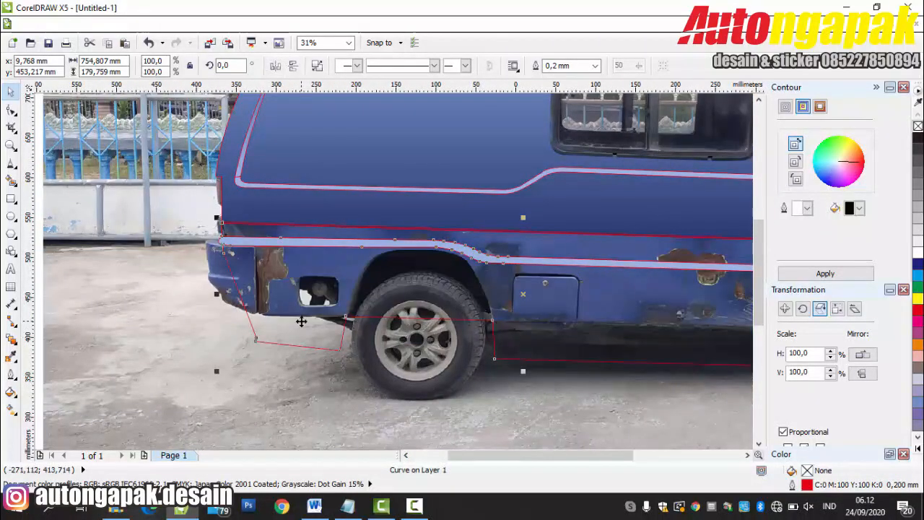
Step: Skew the thin dark strip vertically so its rear end rises slightly along the side panel's bottom edge
scroll(312, 228, up, 1)
key(F10)
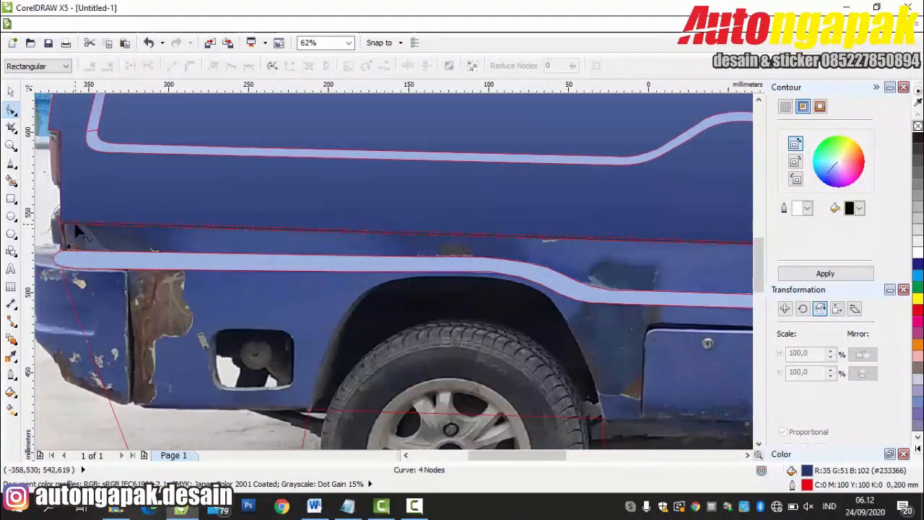
scroll(59, 254, up, 2)
click(68, 209)
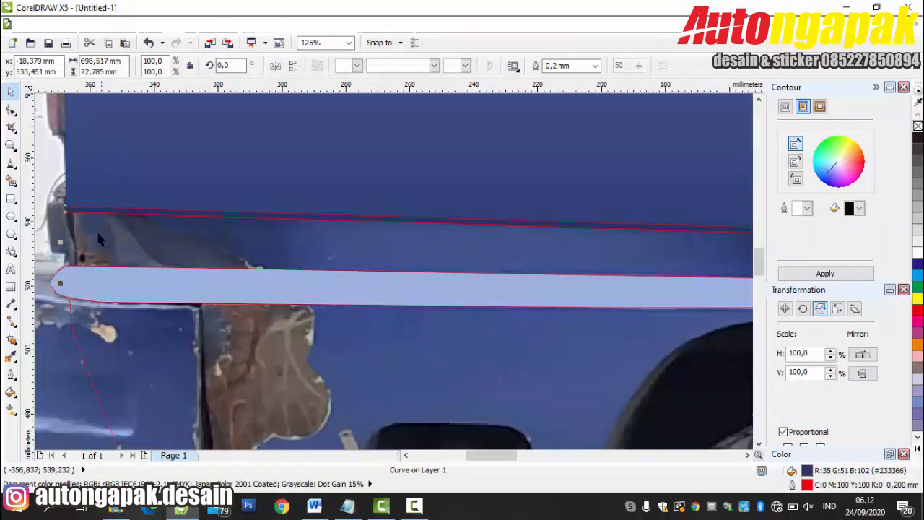
scroll(231, 242, down, 1)
click(679, 229)
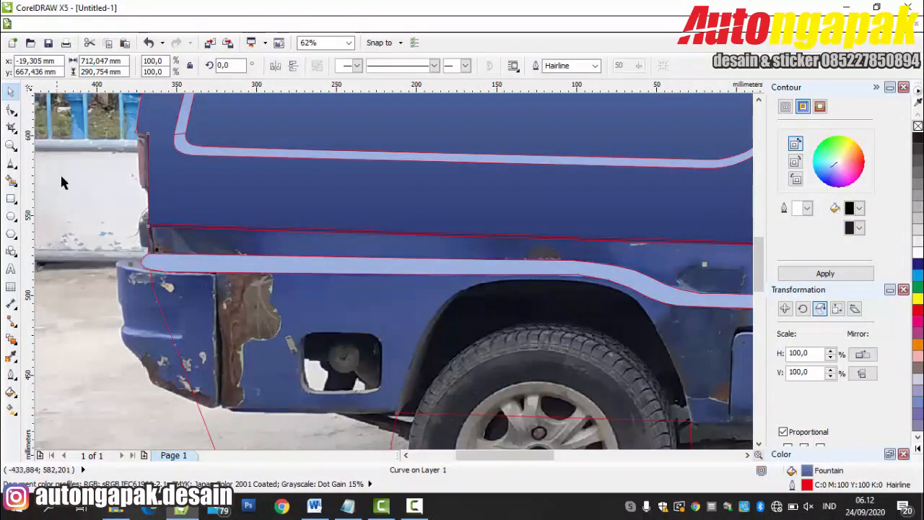
scroll(177, 184, down, 1)
scroll(641, 372, down, 1)
drag(276, 268, 500, 298)
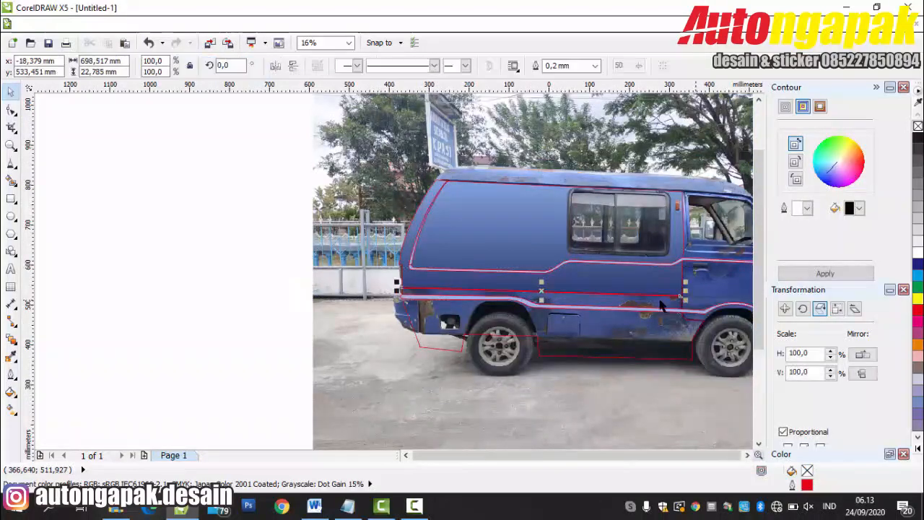
scroll(397, 405, up, 3)
drag(398, 327, 398, 316)
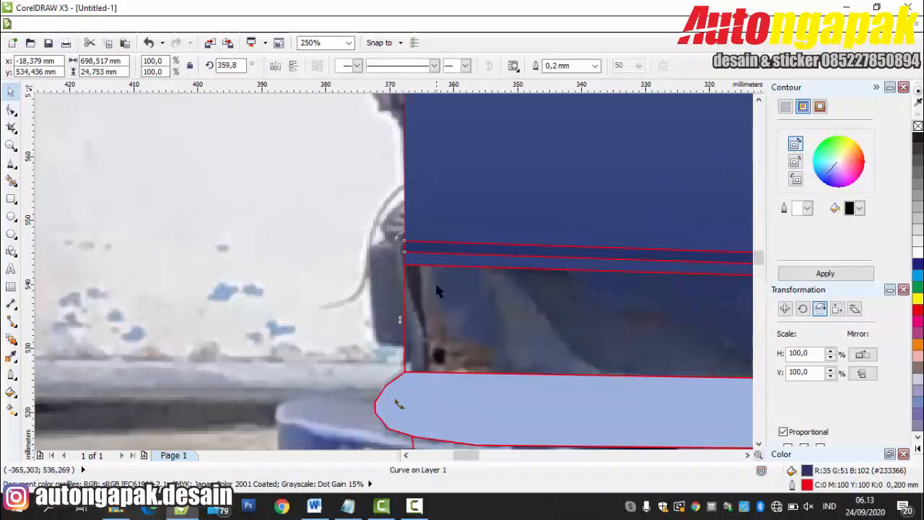
Step: Examine the rear corner where the side panel, thin dark strip and lower-body outline meet
scroll(335, 279, down, 2)
scroll(411, 297, down, 1)
scroll(426, 299, up, 2)
scroll(281, 275, up, 1)
click(227, 232)
key(F10)
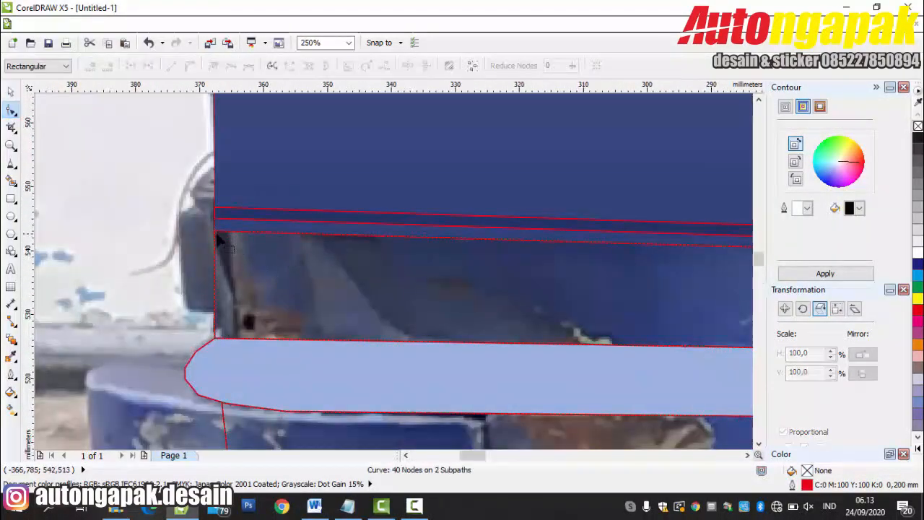
click(231, 234)
scroll(357, 296, down, 2)
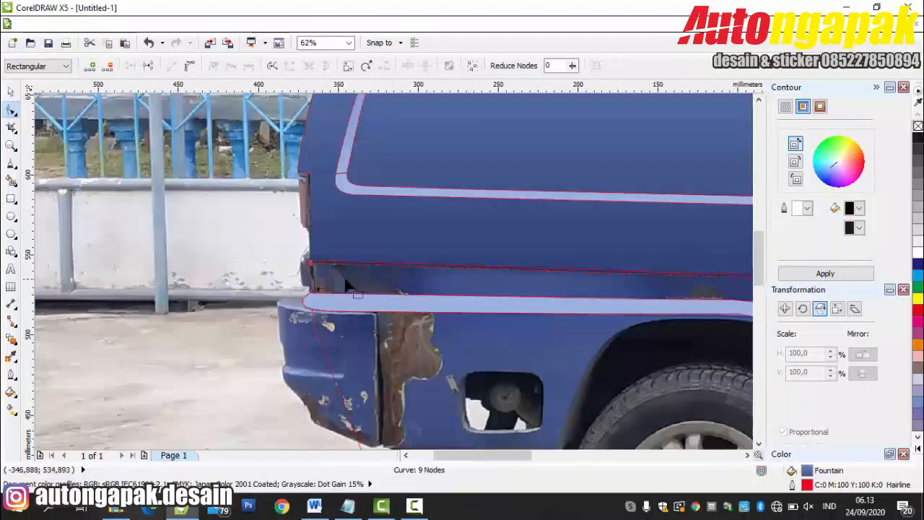
Step: Add two nodes to the lower-body outline above the rear wheel and move them up to the wheel arch's upper edge
click(747, 455)
scroll(433, 358, down, 1)
scroll(361, 430, up, 1)
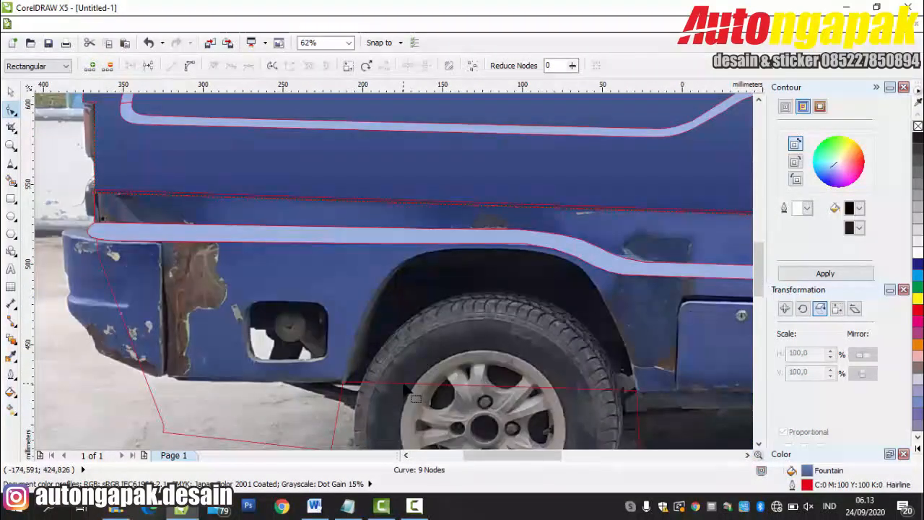
click(406, 385)
drag(405, 386, 423, 254)
double_click(578, 354)
drag(579, 354, 561, 258)
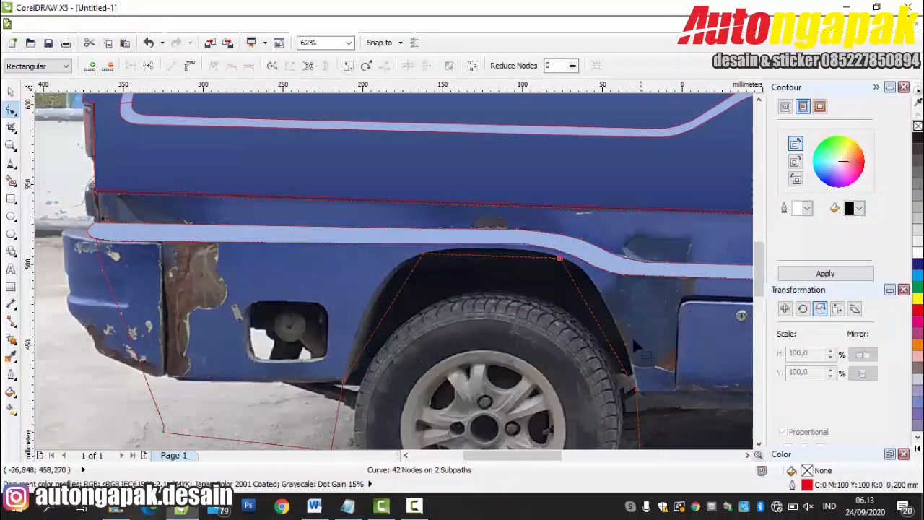
Step: Bend the lower-body outline along the front and top of the rear wheel arch, adding and removing nodes to fit
drag(584, 300, 580, 260)
drag(611, 347, 641, 342)
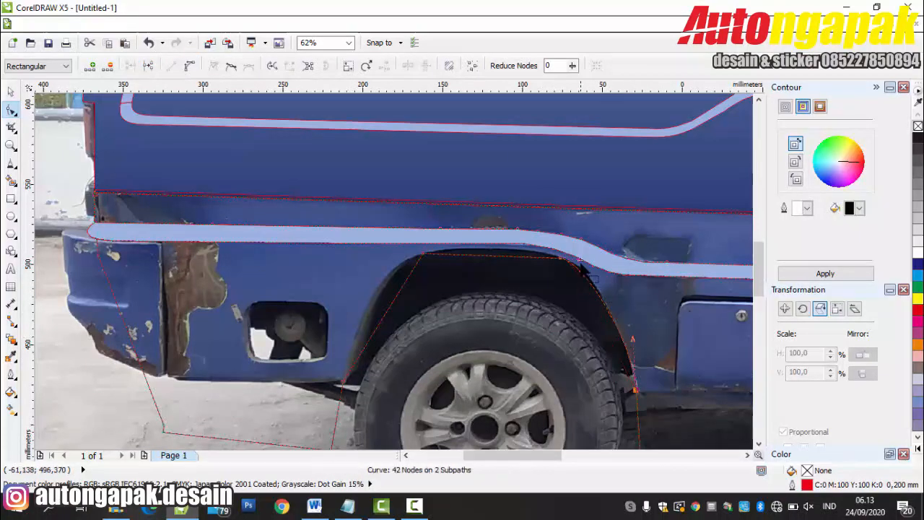
double_click(584, 275)
scroll(585, 275, up, 2)
scroll(508, 262, down, 1)
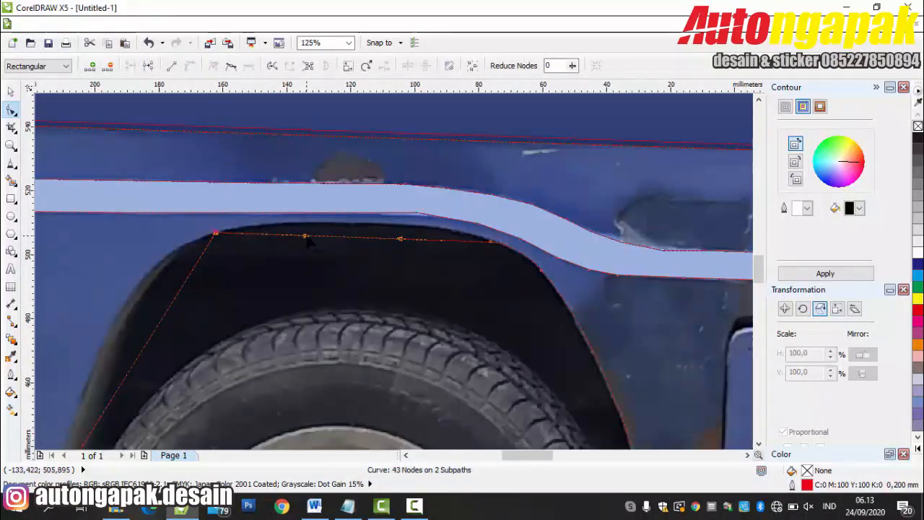
drag(309, 243, 308, 231)
double_click(467, 234)
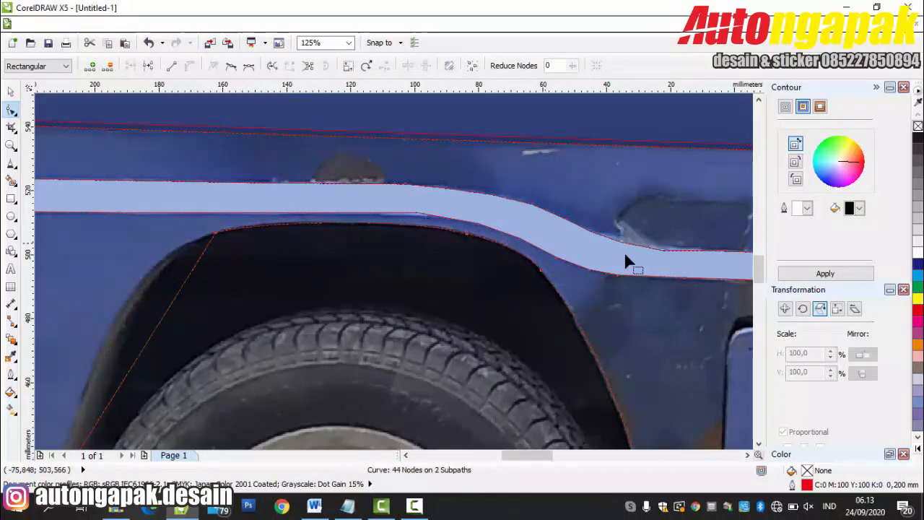
double_click(491, 241)
Step: Shape the outline along the rear side of the wheel arch and remove surplus nodes to smooth the arch's top
double_click(157, 325)
drag(157, 326, 125, 302)
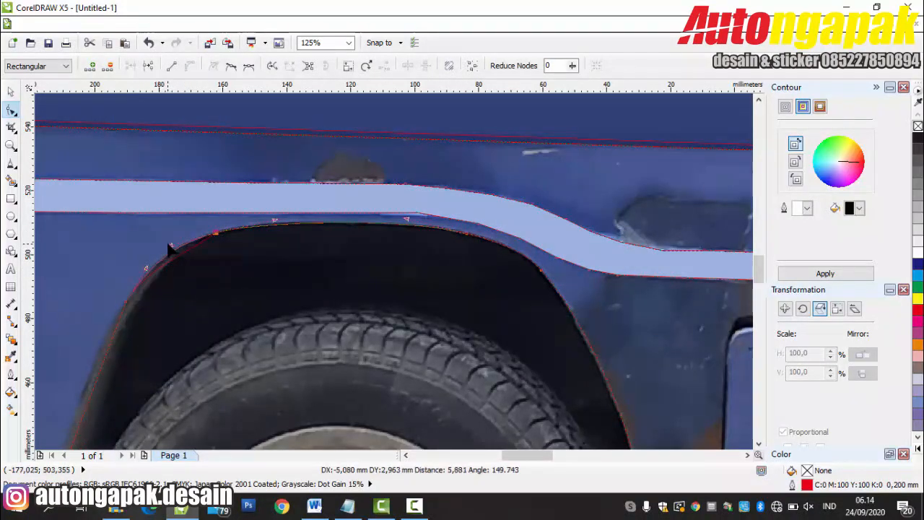
drag(168, 246, 171, 246)
double_click(214, 234)
double_click(465, 234)
click(341, 222)
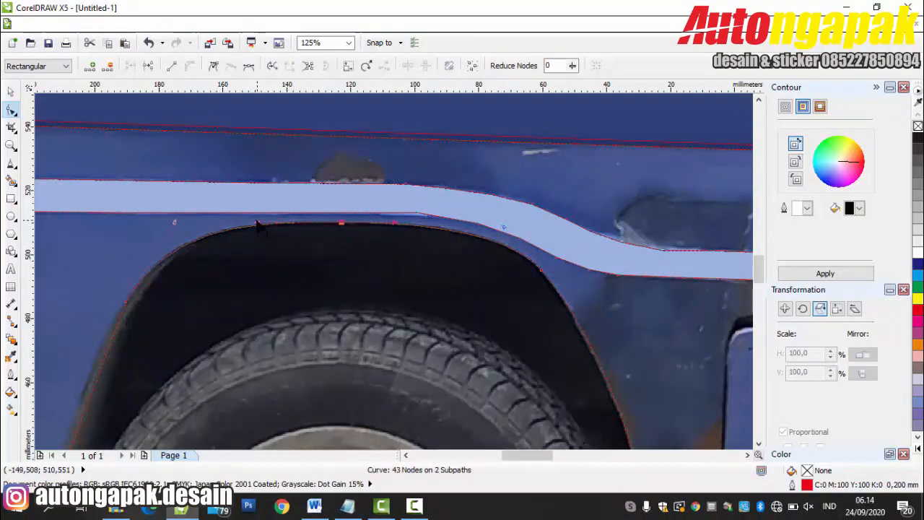
drag(257, 221, 254, 223)
Step: Convert the segment at the arch's lower rear node to a curve and fit it to the wheel arch edge
click(324, 290)
scroll(329, 293, down, 1)
scroll(341, 310, down, 1)
scroll(265, 369, up, 1)
click(267, 330)
click(267, 333)
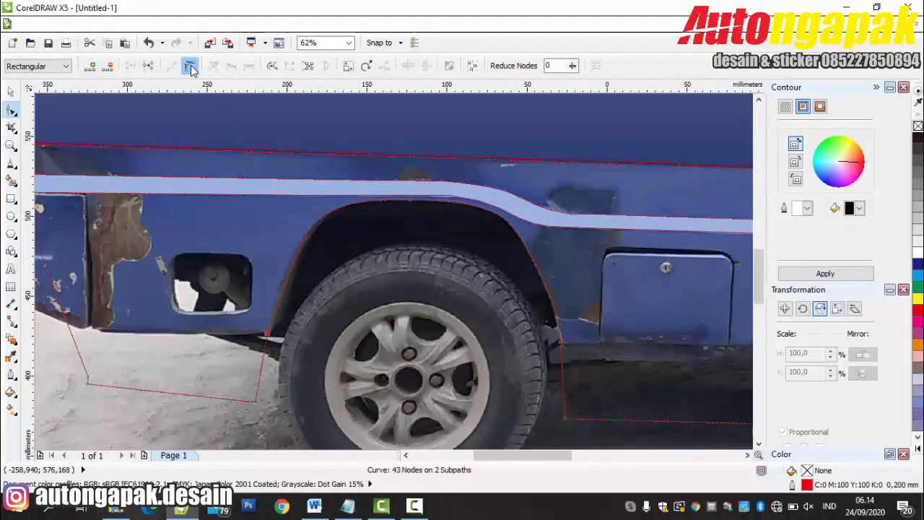
click(190, 66)
drag(289, 270, 282, 270)
drag(279, 303, 276, 302)
Step: Draw a rectangle about 54 mm wide over the opening behind the rear wheel and round its corners to about 12 mm
click(363, 289)
scroll(176, 261, up, 1)
click(11, 198)
mouse_move(153, 240)
mouse_down()
mouse_move(218, 249)
mouse_move(324, 366)
mouse_up()
click(10, 110)
drag(153, 240, 194, 248)
Step: Scale the rounded rectangle's height to 95.5%, reduce its corner radius to about 9.5 mm and nudge it towards the wheel
click(11, 92)
scroll(223, 257, up, 1)
drag(252, 216, 252, 227)
click(11, 111)
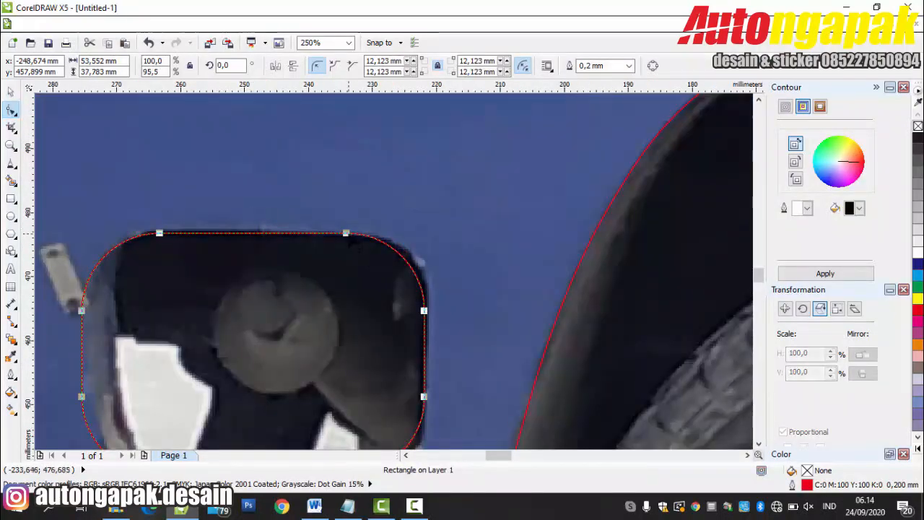
drag(83, 310, 122, 293)
scroll(122, 292, down, 1)
click(122, 292)
click(161, 313)
key(Right)
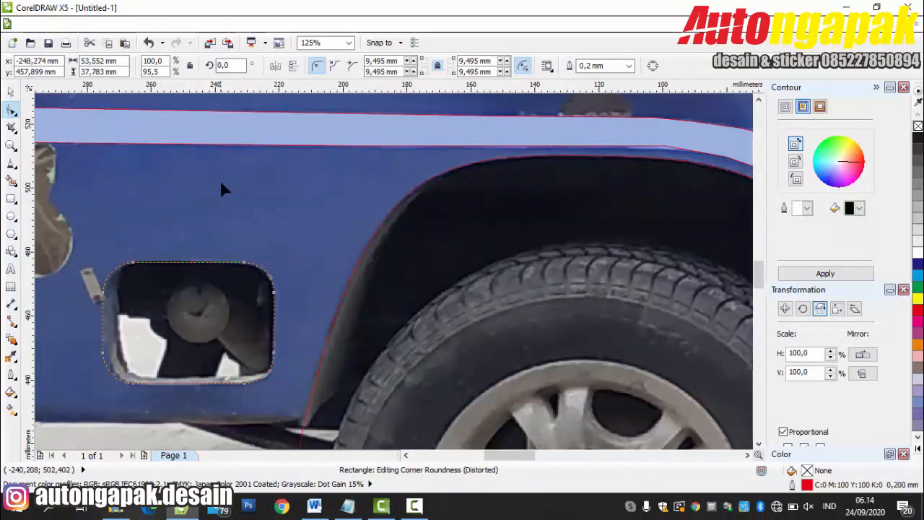
Step: Trim the rounded rectangle out of the lower-body shape and delete the rectangle
click(12, 92)
shift+click(433, 178)
click(417, 66)
click(245, 262)
scroll(493, 249, down, 1)
click(342, 276)
click(345, 254)
key(Delete)
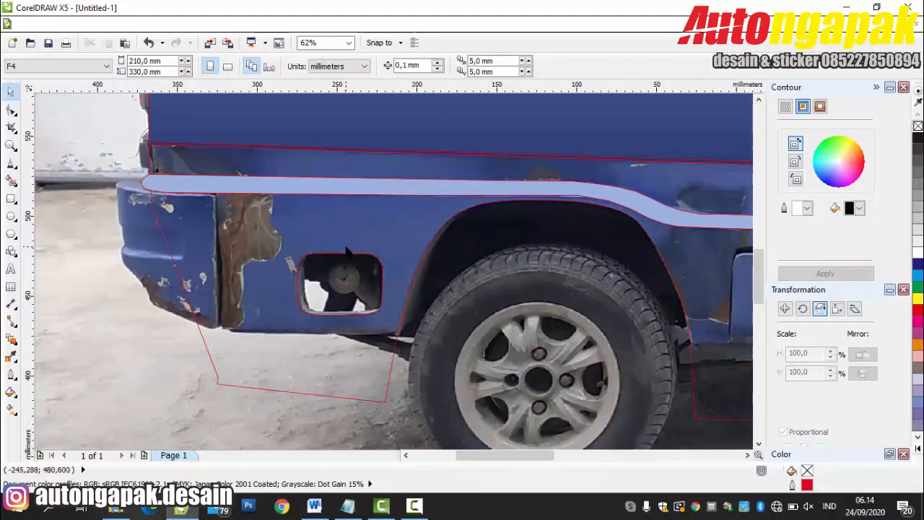
Step: Raise the node near the rear end of the lower-body shape's top edge so it lies beneath the lower stripe
click(326, 187)
key(F10)
scroll(182, 194, up, 1)
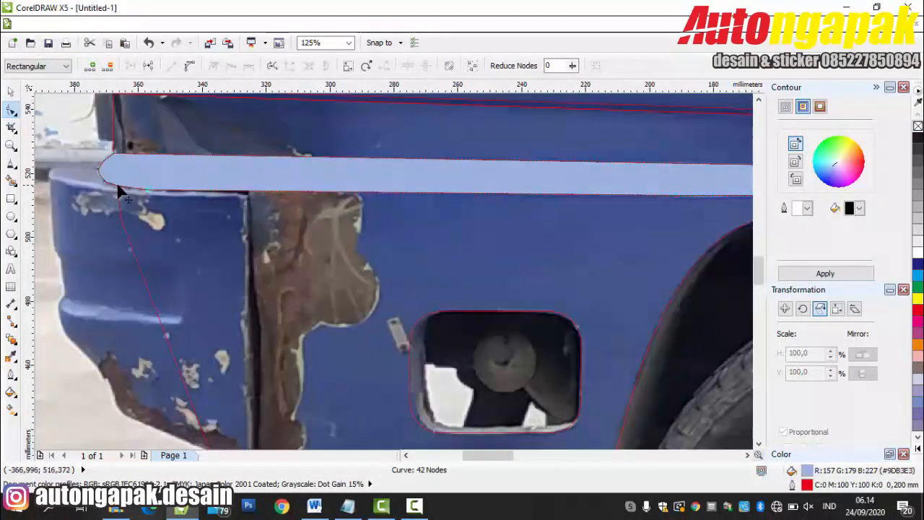
double_click(150, 189)
click(165, 196)
drag(145, 187, 155, 171)
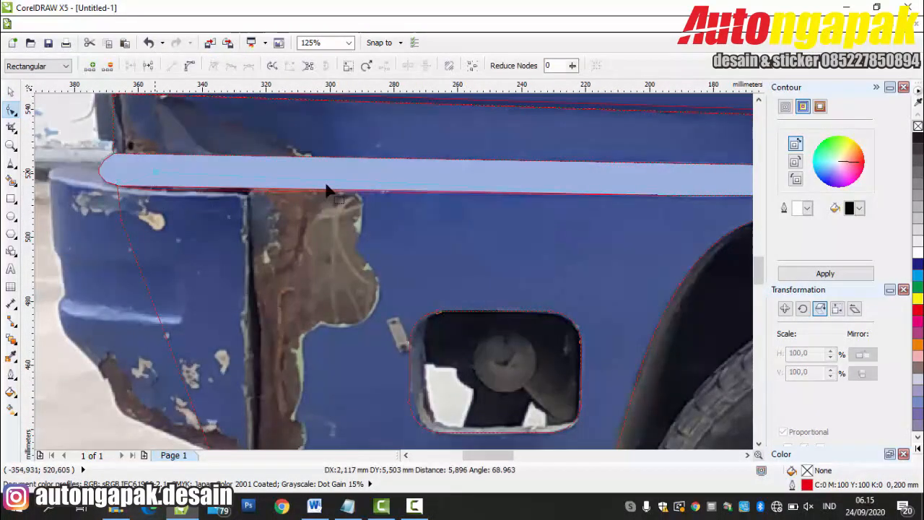
click(178, 167)
Step: Trim the lower-body shape with the lower stripe so the body is split along it
click(12, 91)
shift+click(127, 240)
click(417, 67)
scroll(510, 270, down, 2)
click(191, 250)
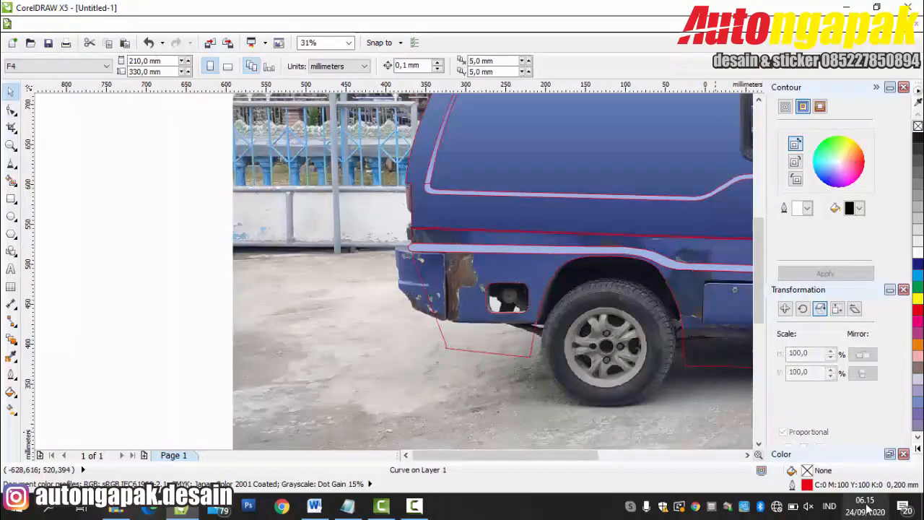
Step: Bend the lowest segment of the lower-body shape's front edge slightly rearwards, beside the front wheel
click(748, 456)
click(748, 455)
click(629, 350)
key(F10)
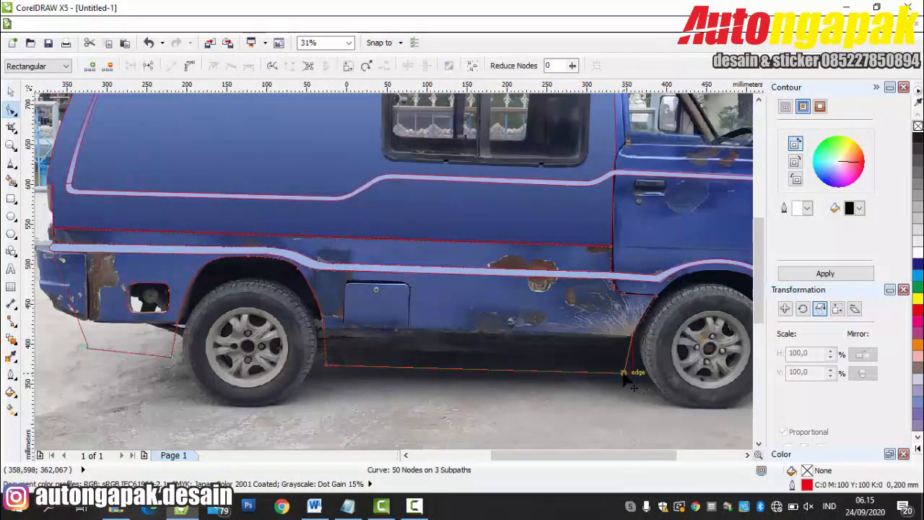
click(627, 373)
scroll(591, 336, up, 1)
drag(468, 319, 462, 313)
Step: Convert the segment at the lower body's upper front node to a curve and fit it to the front wheel arch
click(521, 192)
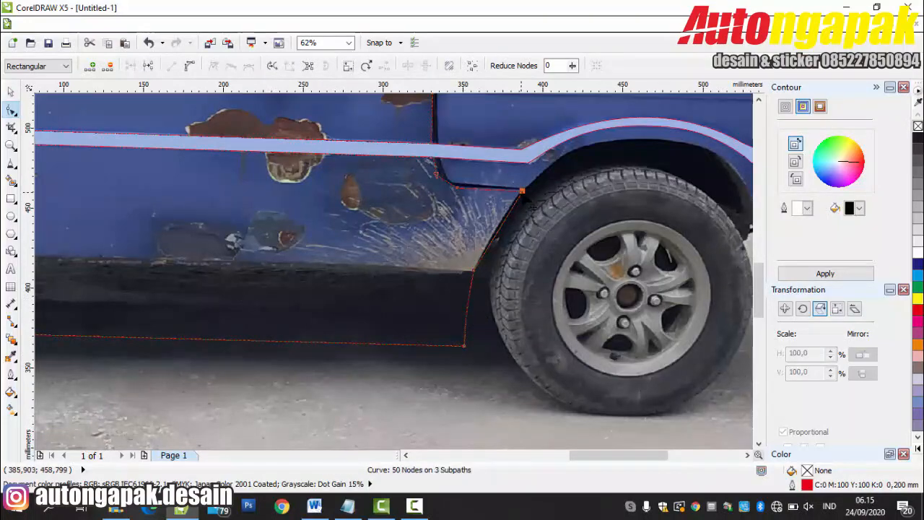
click(187, 67)
drag(490, 244, 502, 212)
click(523, 191)
click(515, 341)
Step: Move the lower-body shape's rear edge forward so it runs vertically along the rear bumper seam
scroll(501, 353, down, 2)
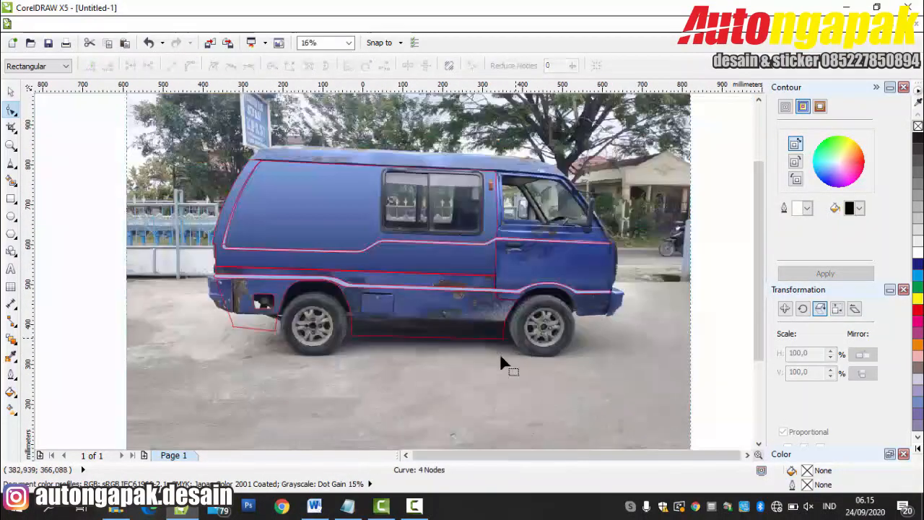
scroll(501, 358, up, 2)
scroll(511, 354, down, 1)
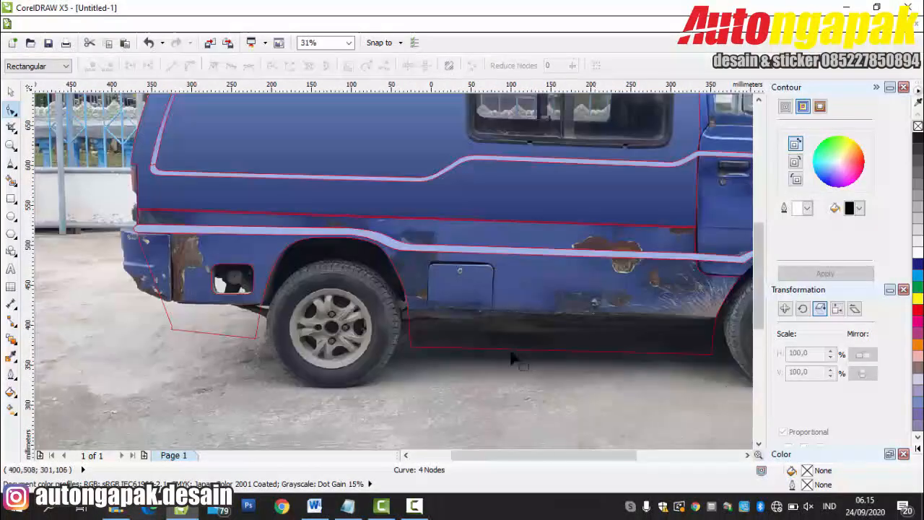
scroll(130, 249, up, 2)
click(162, 247)
drag(160, 199, 289, 225)
scroll(333, 354, down, 2)
Step: Break the trimmed lower-body curve apart into separate shapes
click(757, 444)
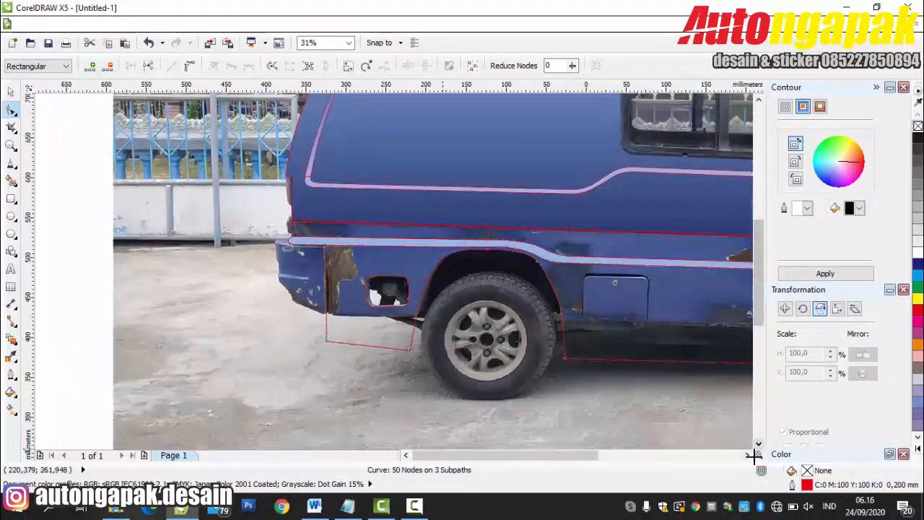
click(747, 454)
scroll(559, 365, down, 1)
click(12, 96)
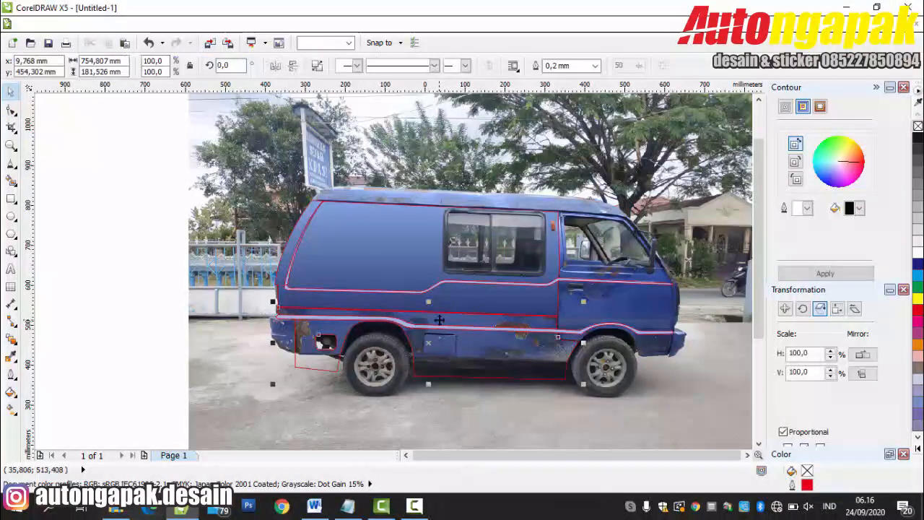
right_click(519, 364)
click(570, 74)
Step: Fill the narrow strip above the lower stripe with the uniform blue #475A94 sampled from the van
click(443, 318)
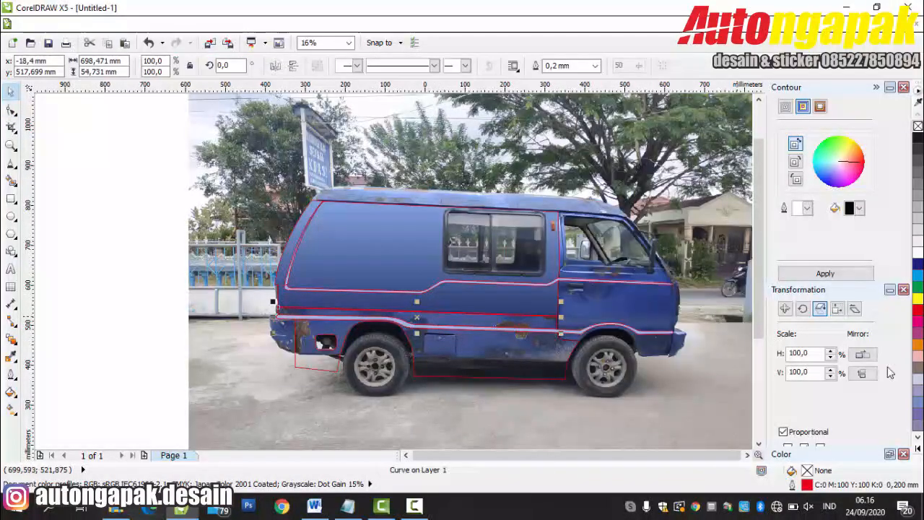
key(shift+F11)
click(254, 93)
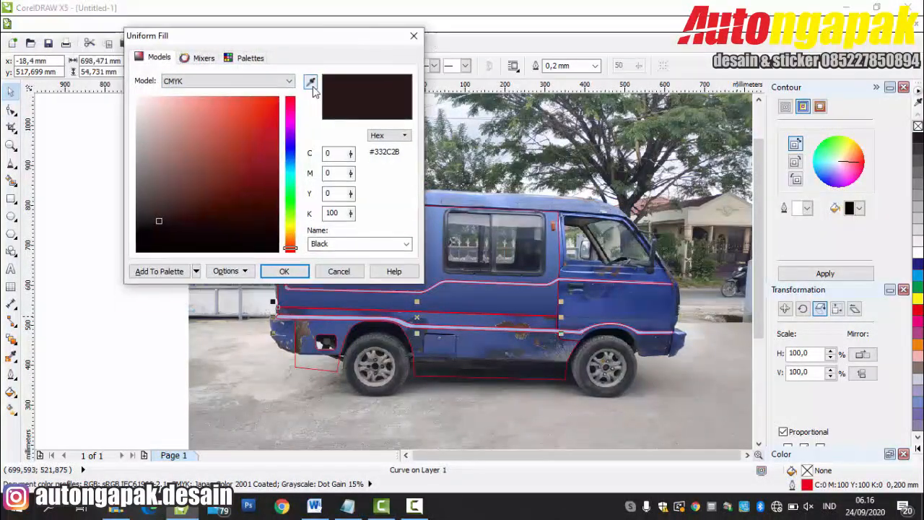
click(460, 319)
click(228, 281)
Step: Give the lower-body panel a two-colour linear fountain fill at 270 degrees, with both blues sampled from the van's side
scroll(480, 374, up, 2)
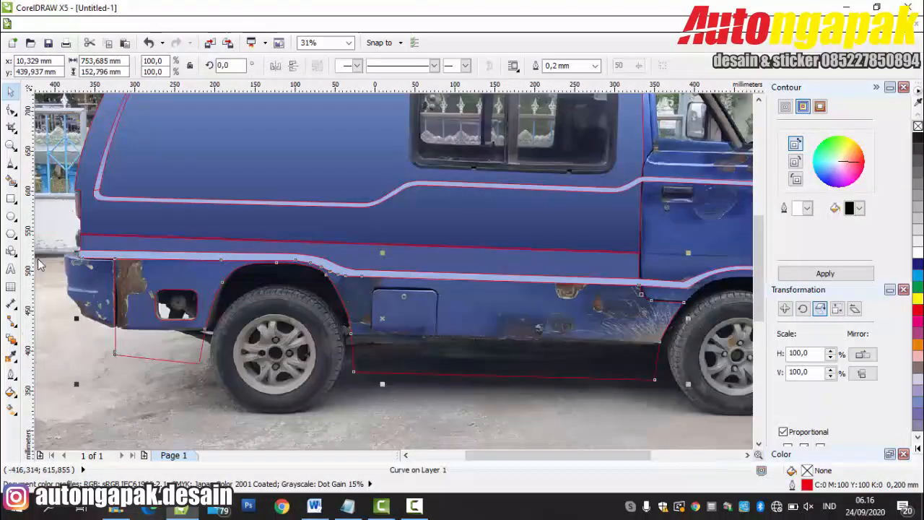
click(11, 392)
click(58, 305)
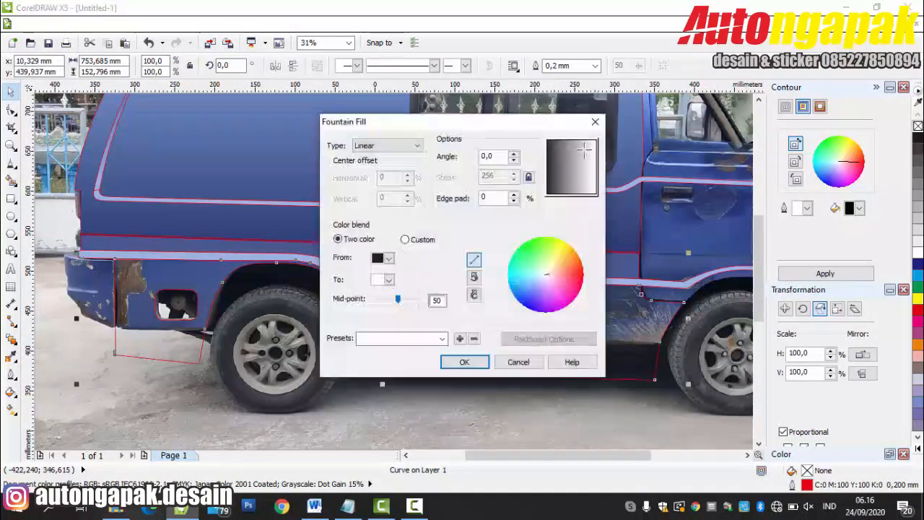
drag(436, 125, 571, 128)
click(523, 256)
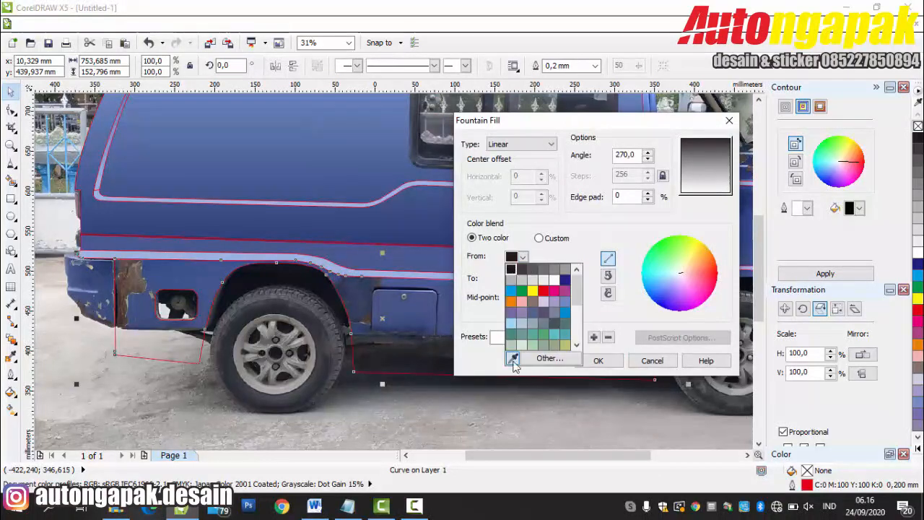
click(513, 355)
click(436, 267)
click(523, 278)
click(512, 378)
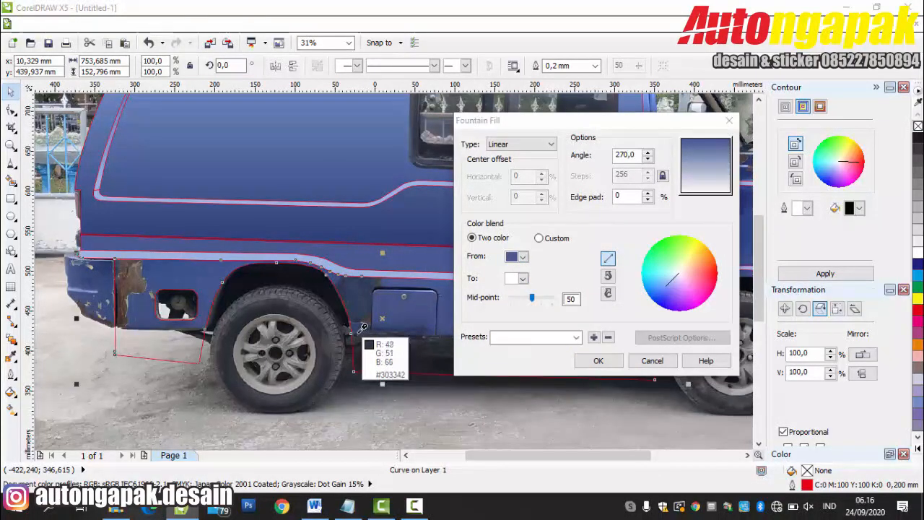
click(309, 278)
click(597, 360)
Step: Change the end colour of the lower-body panel's fountain fill to a darker blue sampled from the side panel's lower part
scroll(590, 340, down, 2)
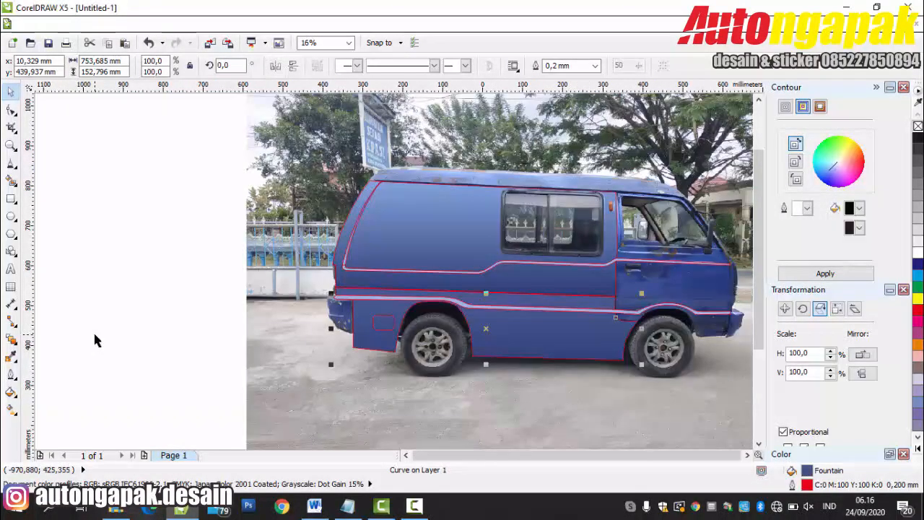
scroll(573, 328, up, 2)
click(11, 392)
click(65, 312)
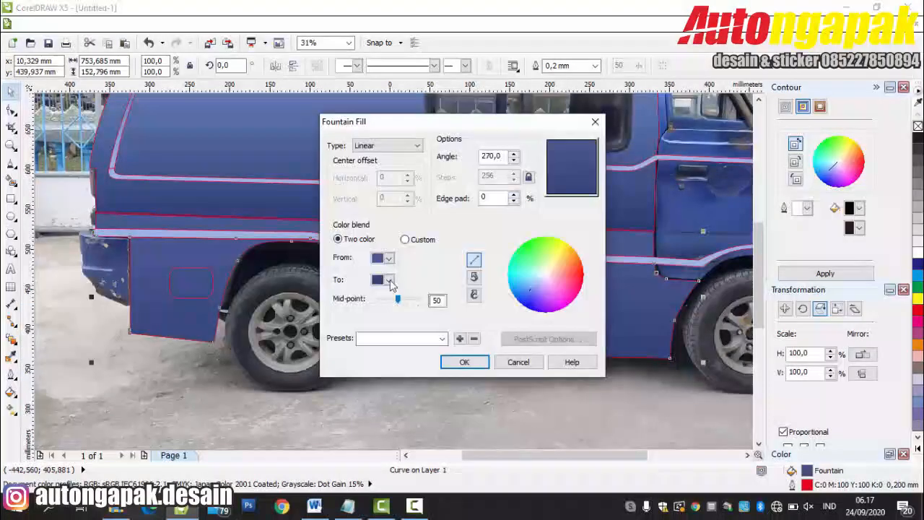
click(391, 279)
click(424, 378)
click(218, 200)
click(284, 272)
click(463, 361)
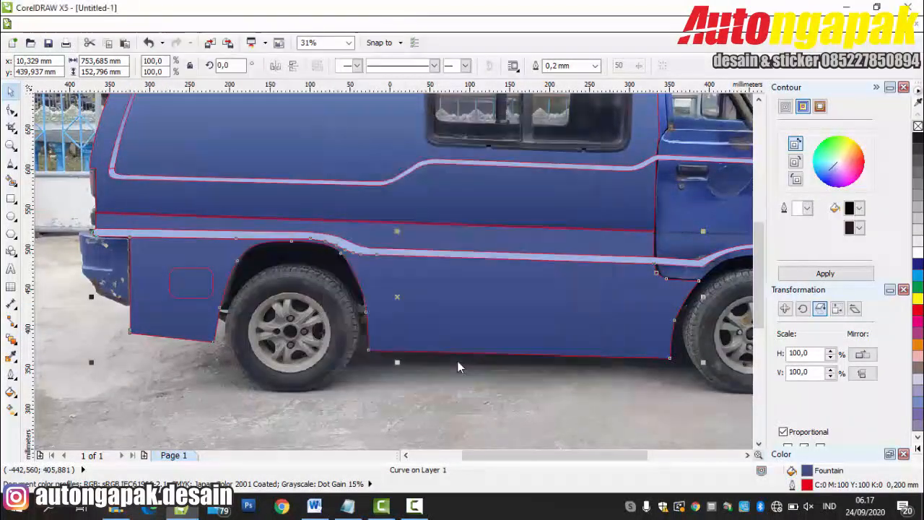
Step: Combine the rounded rectangle with the lower-body panel to cut out the opening behind the rear wheel
scroll(457, 361, down, 1)
click(223, 302)
click(314, 324)
key(Delete)
key(ctrl+v)
shift+click(300, 315)
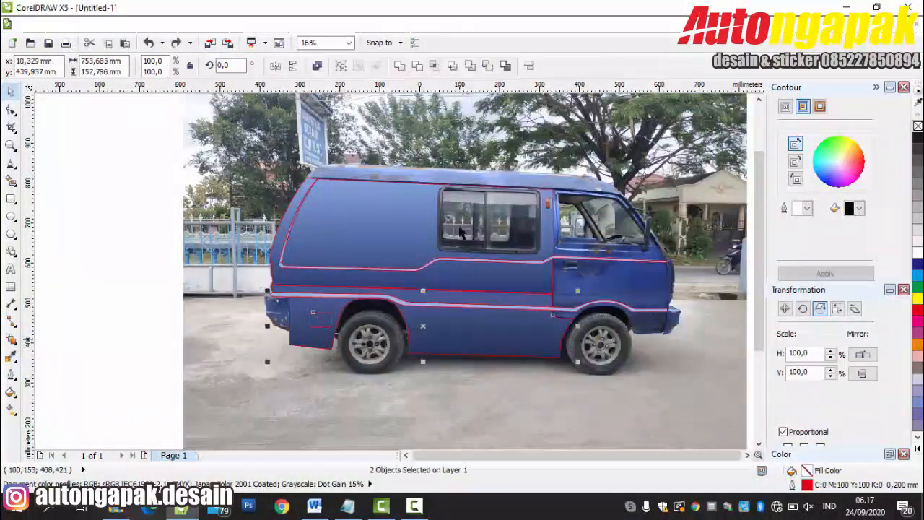
key(ctrl+l)
click(124, 292)
click(469, 323)
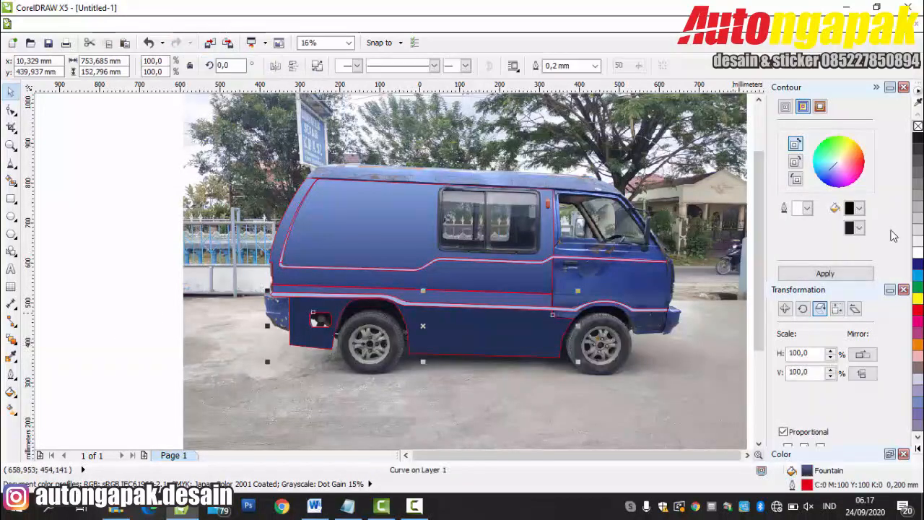
Step: Refill the combined lower-body panel with a two-colour linear fountain fill at 270 degrees, sampling both blues from the van's side
click(917, 139)
click(10, 392)
click(95, 309)
drag(506, 157, 439, 160)
text(270)
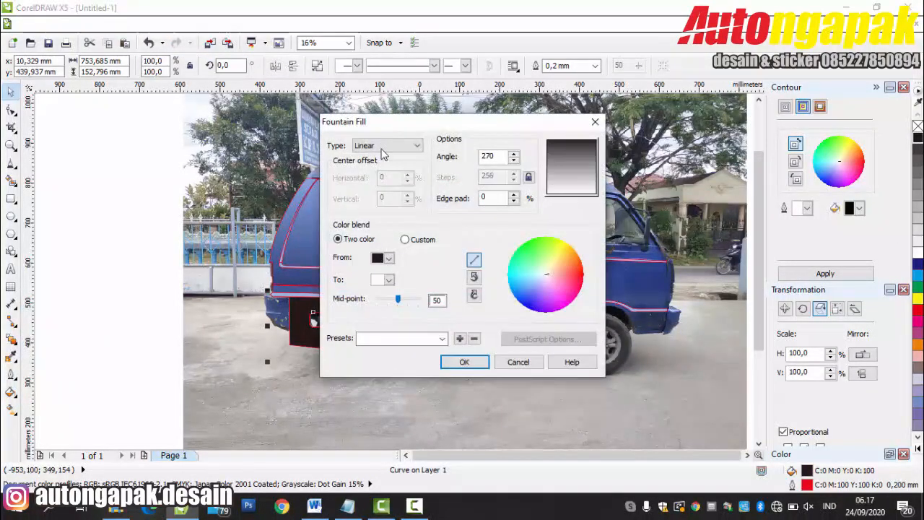
drag(376, 121, 579, 120)
click(590, 255)
click(580, 357)
click(397, 284)
click(592, 277)
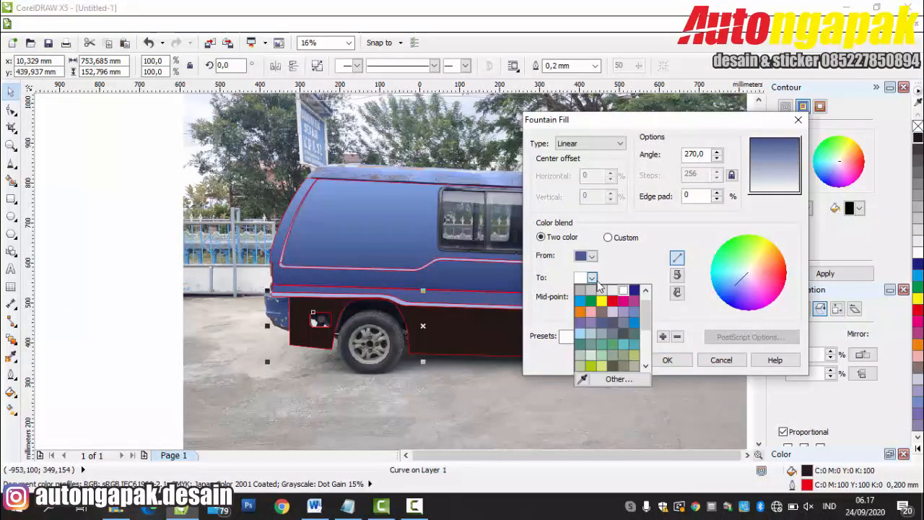
click(581, 379)
click(291, 283)
click(667, 360)
click(131, 331)
Step: Select all objects and set their outline width to None
click(467, 326)
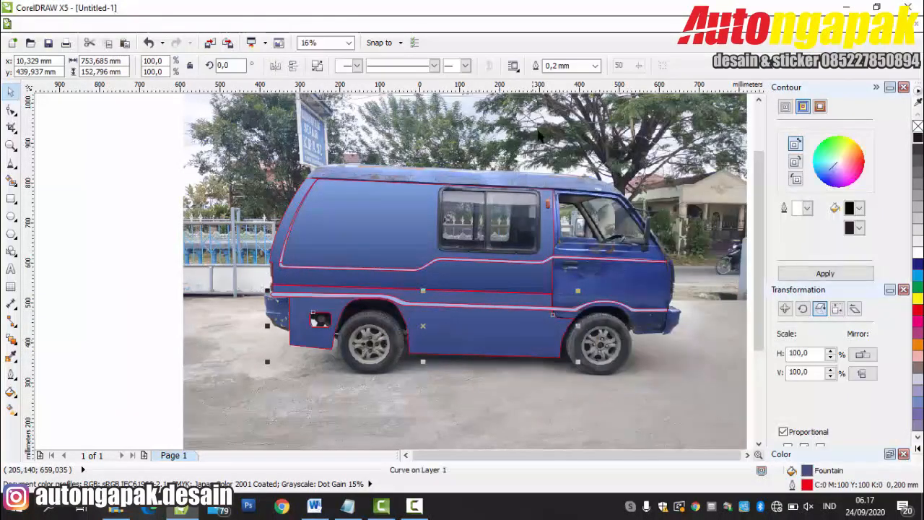
key(ctrl+a)
key(F12)
click(363, 178)
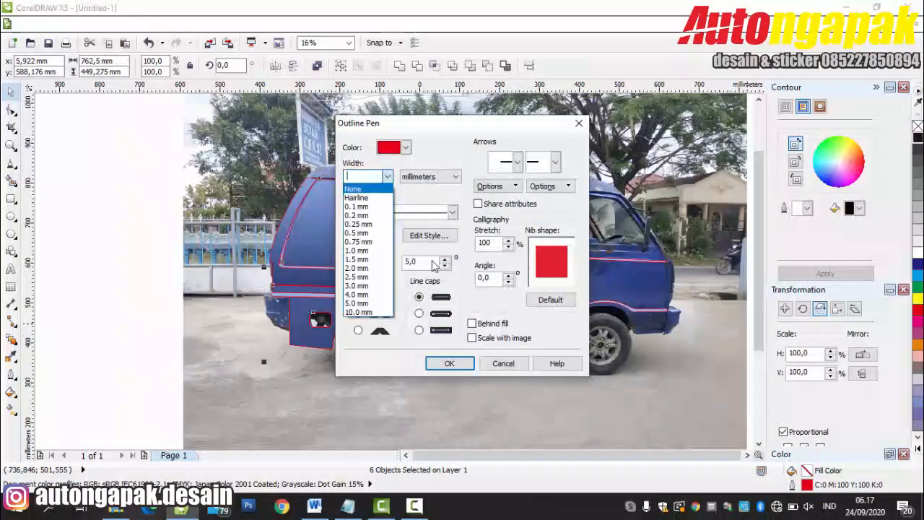
click(355, 186)
click(443, 360)
click(130, 251)
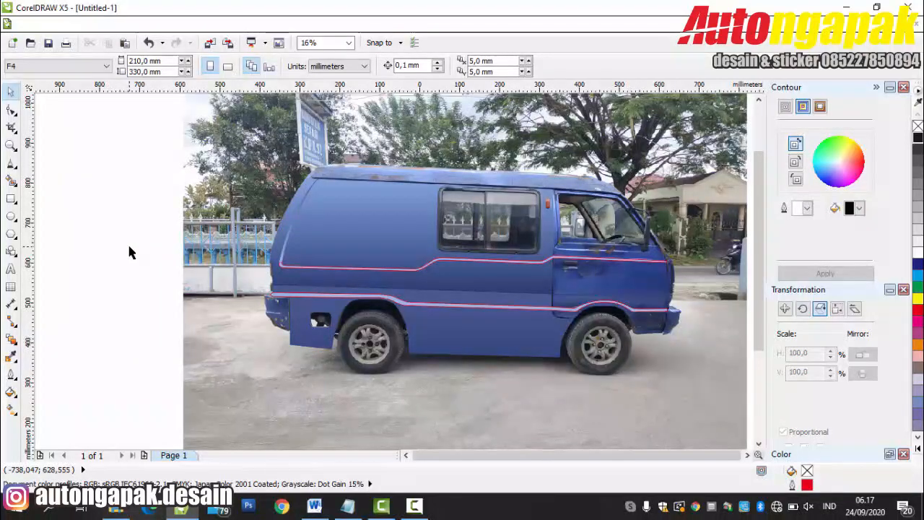
Step: Give the narrow strip above the lower stripe a linear fountain fill at 90 degrees, ending in a darker blue
scroll(522, 289, up, 2)
click(532, 307)
scroll(489, 303, down, 3)
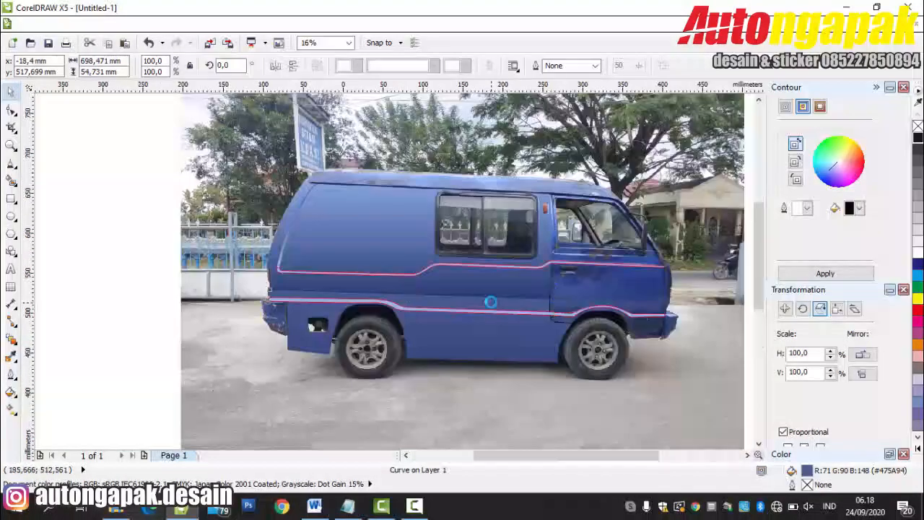
scroll(546, 313, up, 3)
click(11, 392)
click(58, 311)
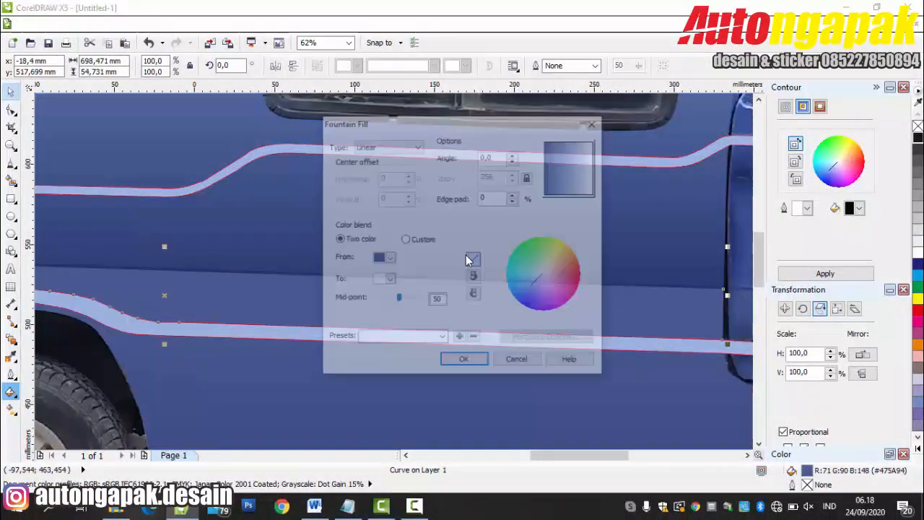
text(90)
click(388, 279)
click(385, 324)
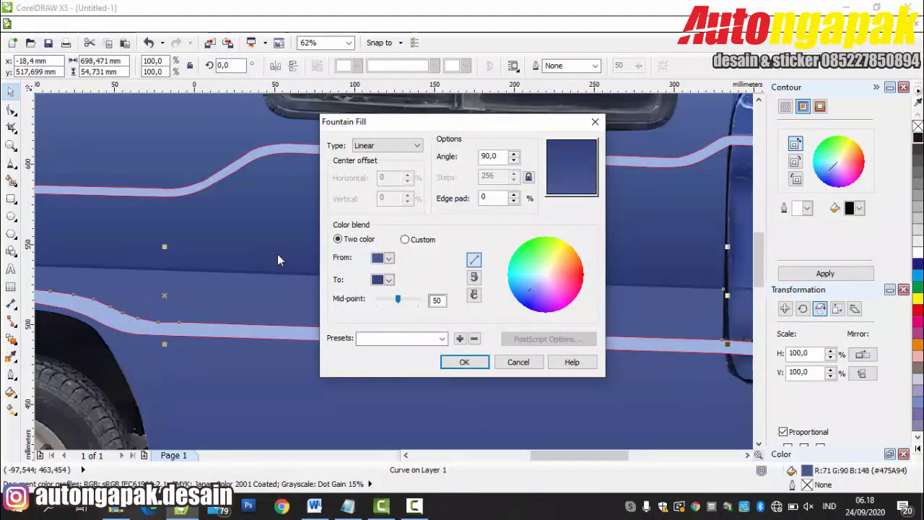
key(Return)
scroll(518, 275, down, 4)
key(Escape)
scroll(592, 323, up, 1)
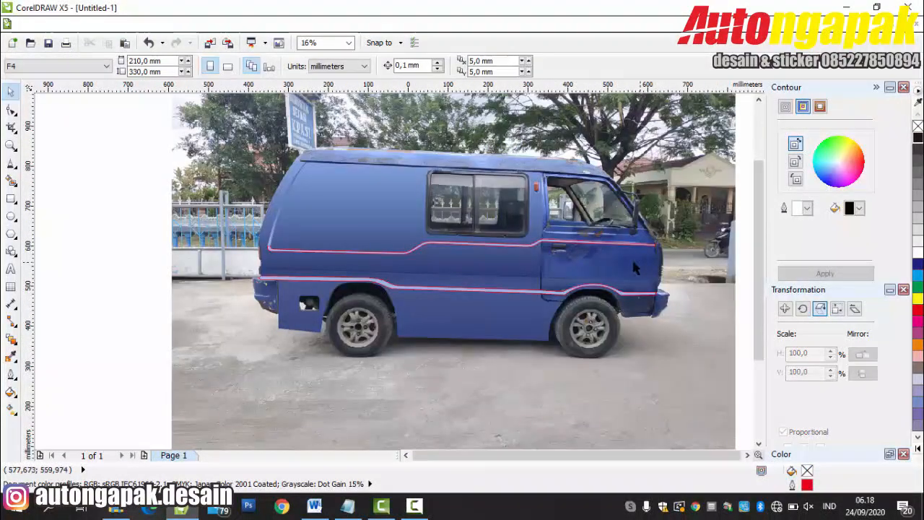
Step: Set the outline width of the stripe shapes to None to remove their red outlines
drag(112, 258, 140, 206)
key(F12)
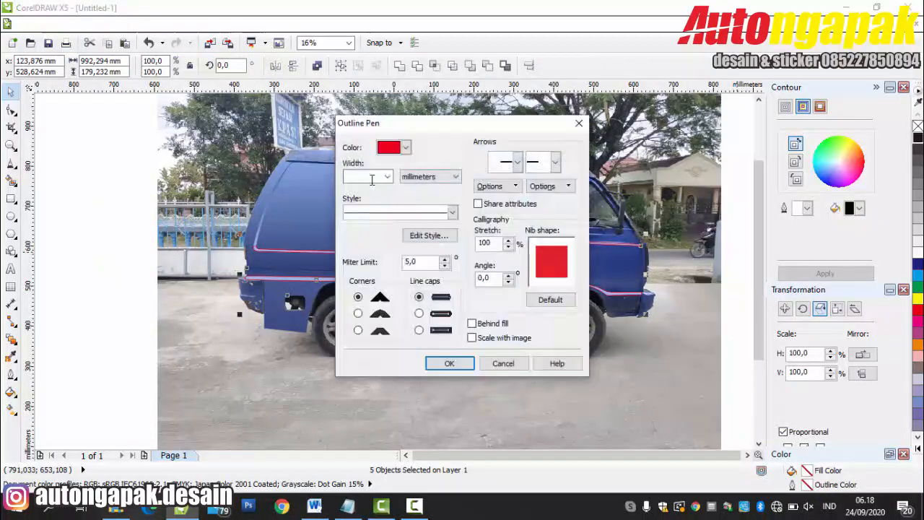
click(387, 176)
click(353, 188)
key(Return)
key(Escape)
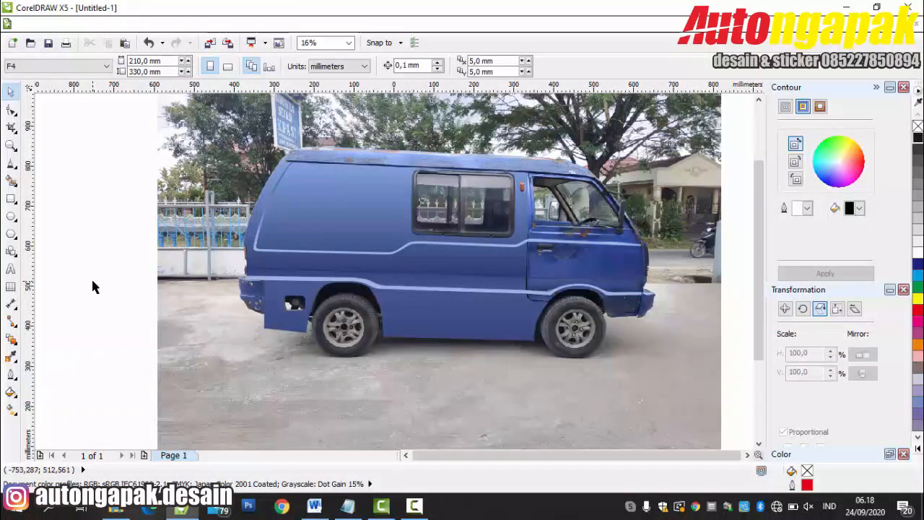
Step: Save the drawing as "bagong blind van" in New folder on the SEKOLAH (E:) drive
key(alt+f)
key(Escape)
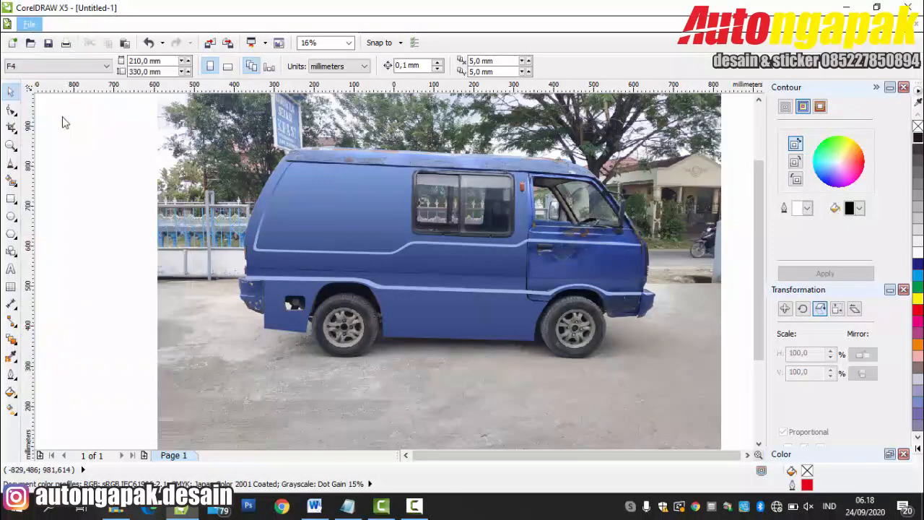
key(ctrl+s)
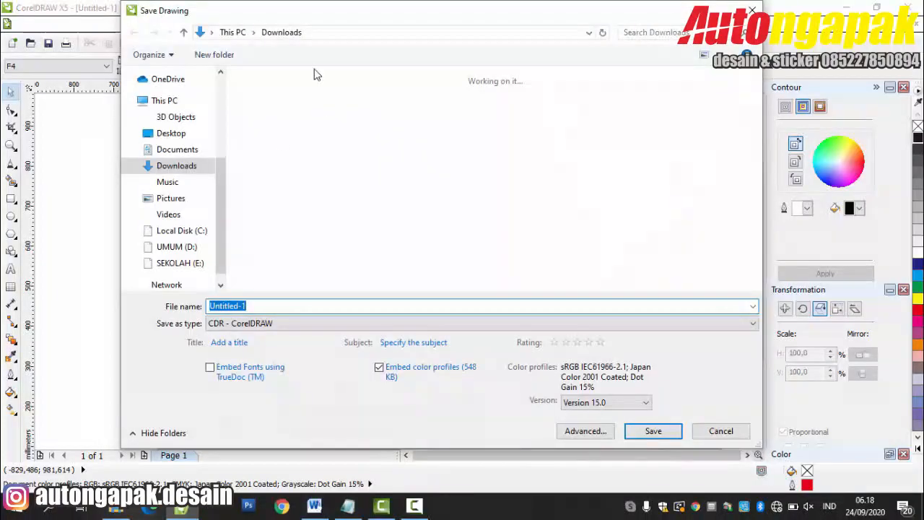
scroll(218, 222, down, 1)
click(180, 241)
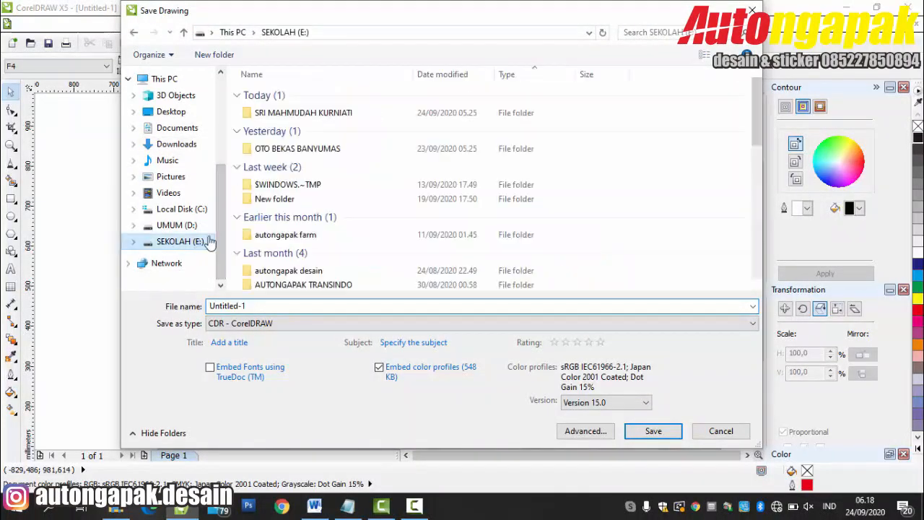
scroll(325, 251, down, 7)
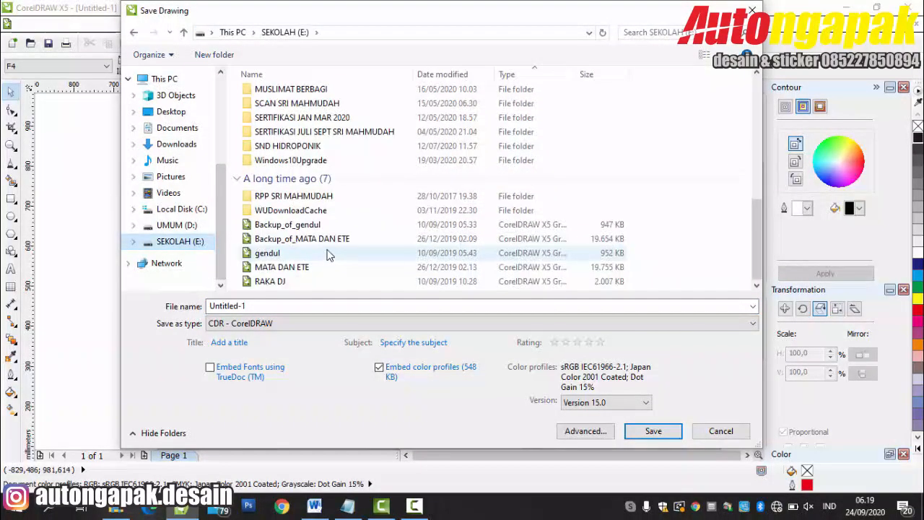
scroll(318, 217, up, 5)
scroll(311, 173, up, 2)
double_click(288, 114)
scroll(325, 217, down, 8)
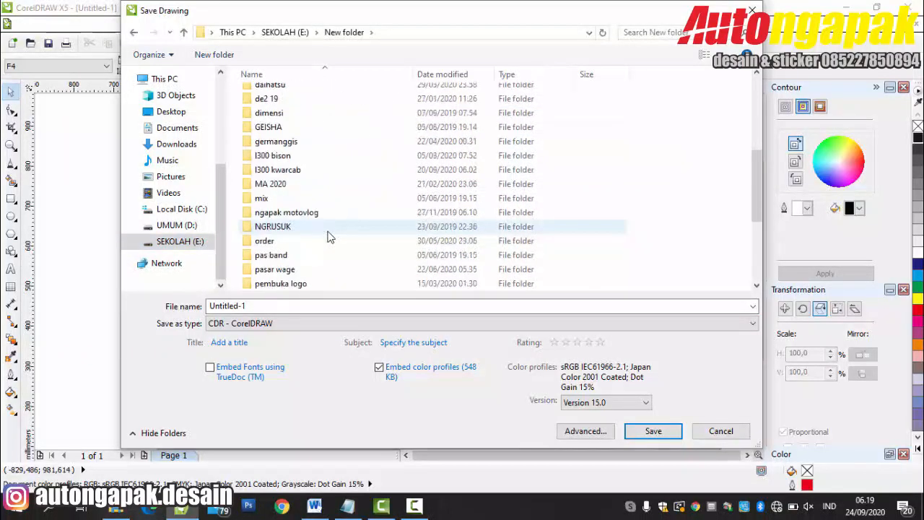
scroll(327, 234, up, 10)
click(307, 306)
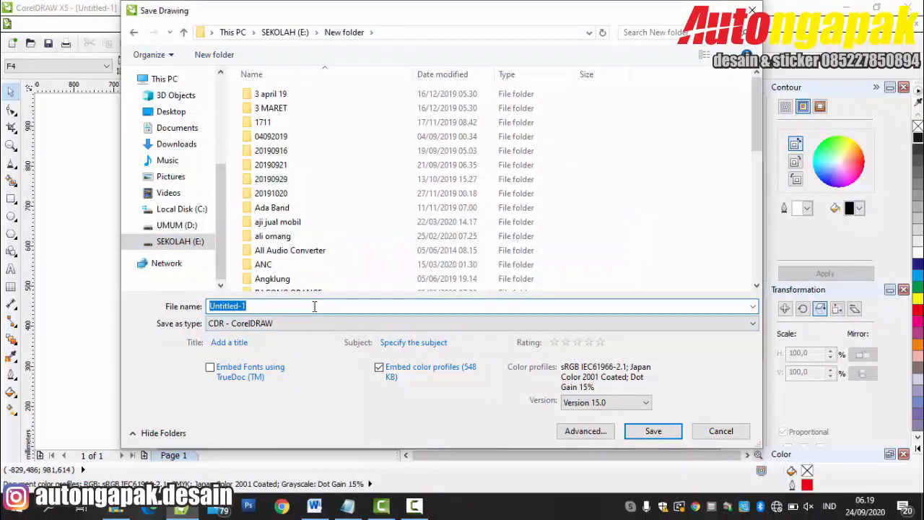
text(bagong blind van)
click(695, 436)
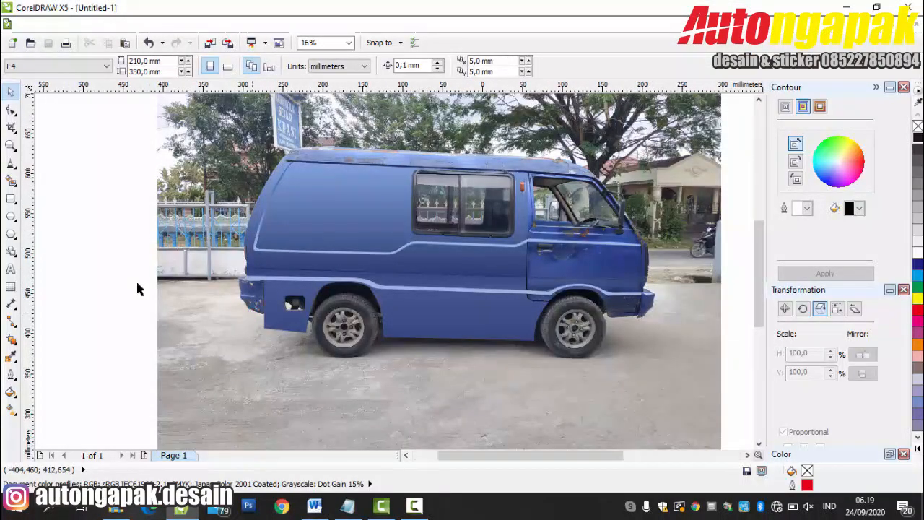
Step: Trace the rear bumper corner as a closed outline about 63 by 131 mm, adding an inward kink on its lower rear edge
scroll(286, 317, up, 4)
click(10, 165)
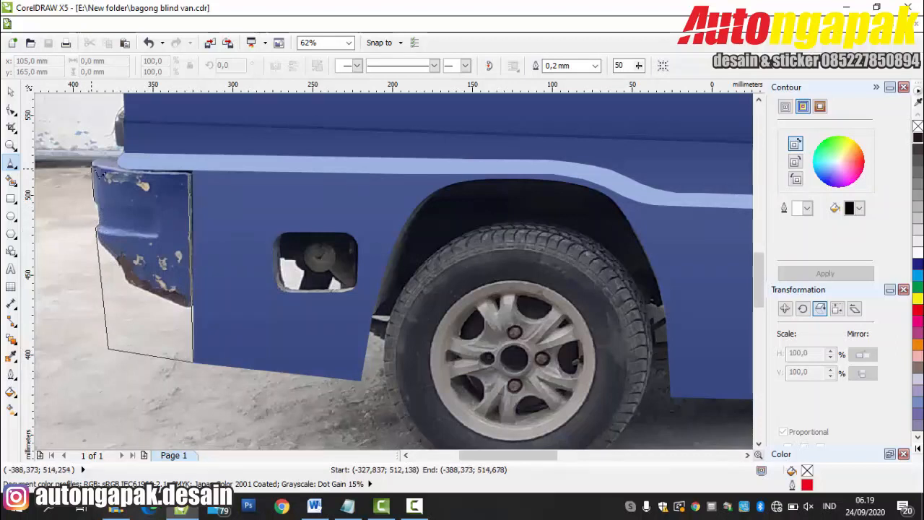
click(191, 171)
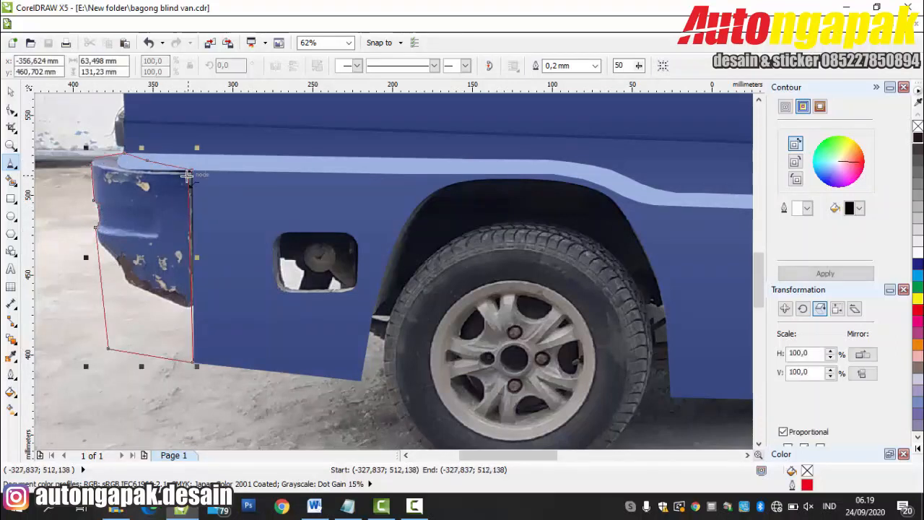
key(F10)
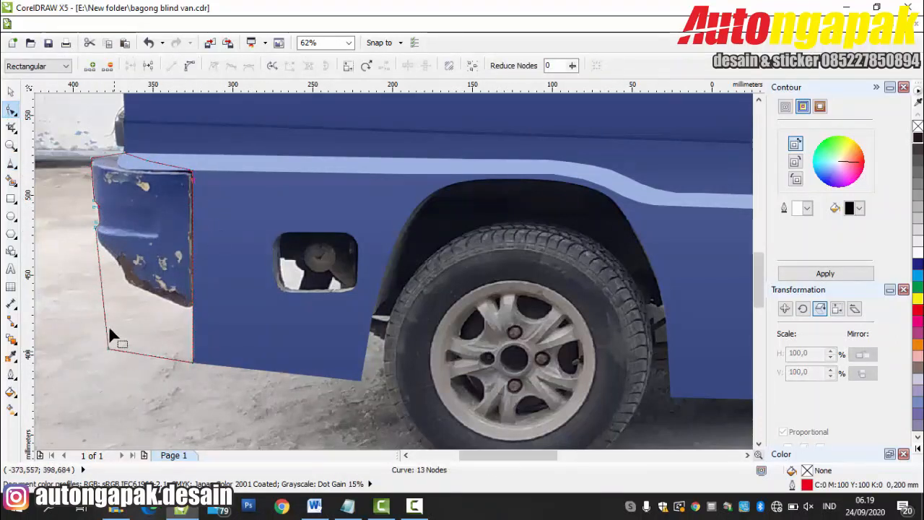
drag(104, 316, 111, 302)
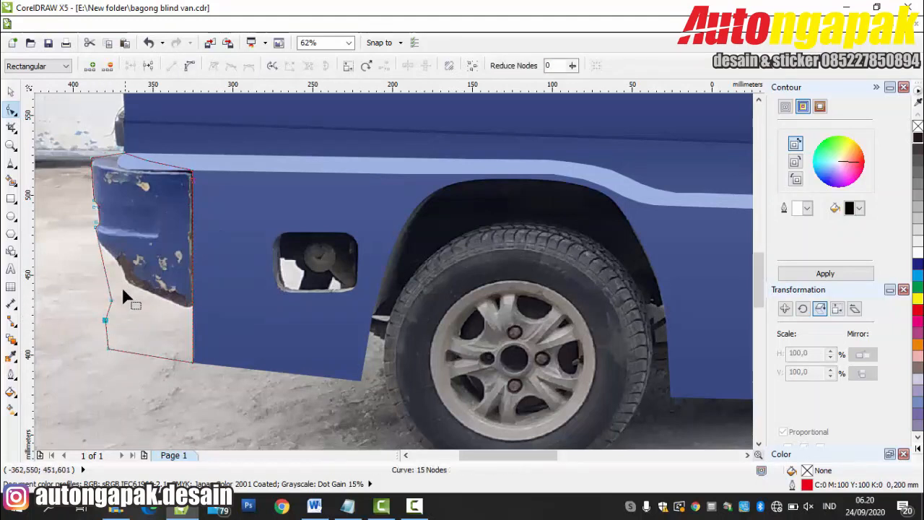
Step: Trace the light ridge across the rear bumper as a four-node closed shape and curve its long edges to match the photo
scroll(115, 205, up, 2)
key(F5)
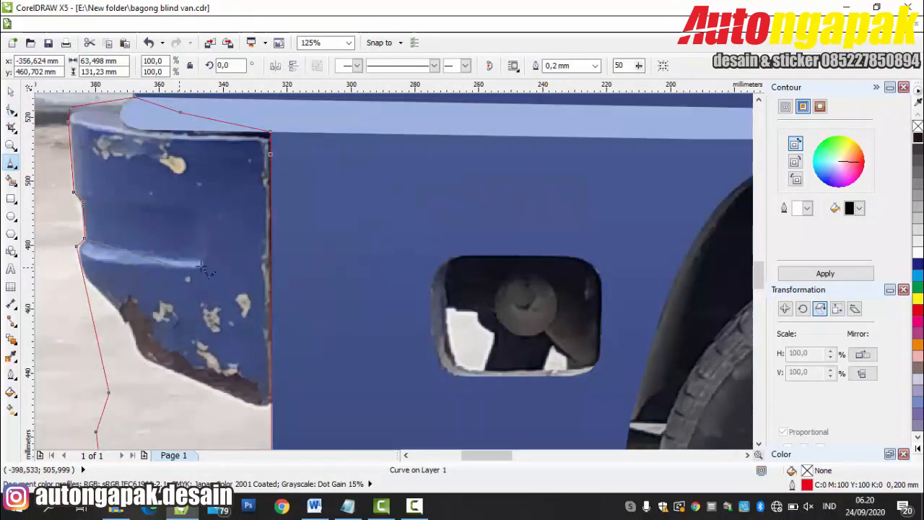
click(83, 239)
click(85, 238)
key(F10)
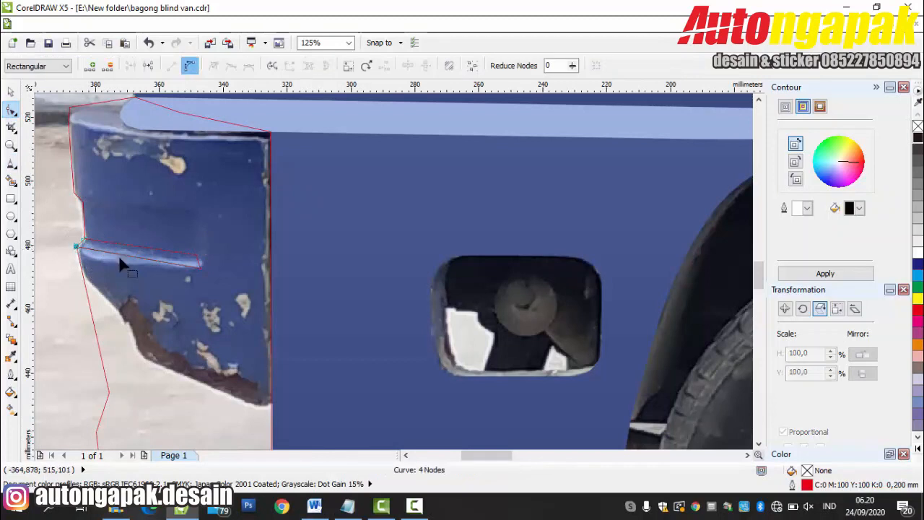
drag(200, 267, 193, 254)
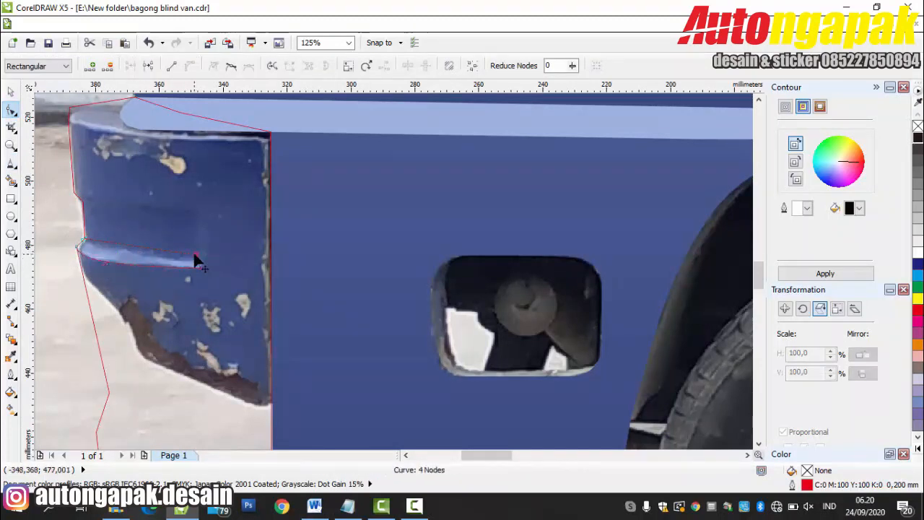
drag(124, 253, 164, 257)
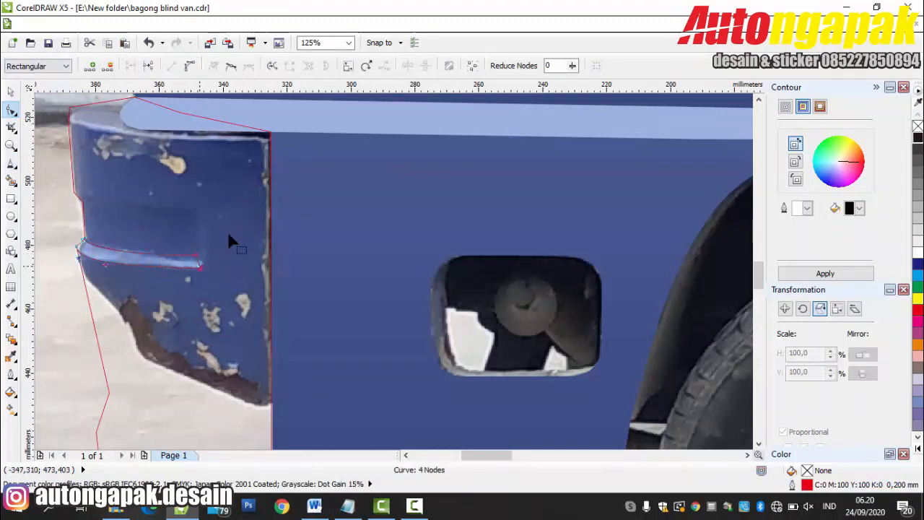
Step: Trace the narrow strip along the bumper recess's upper edge as a four-node shape, curve its long edges and adjust its inner end
click(82, 206)
scroll(87, 209, up, 1)
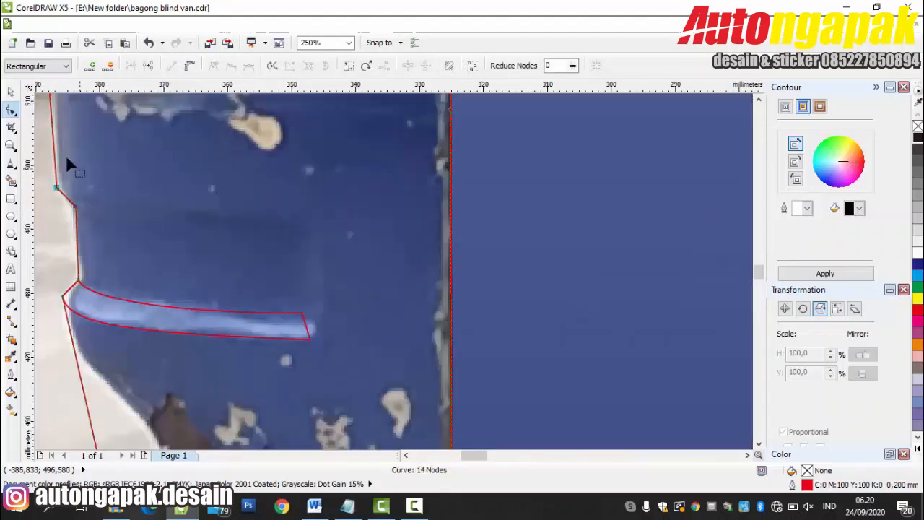
key(F5)
click(75, 208)
click(56, 189)
click(75, 207)
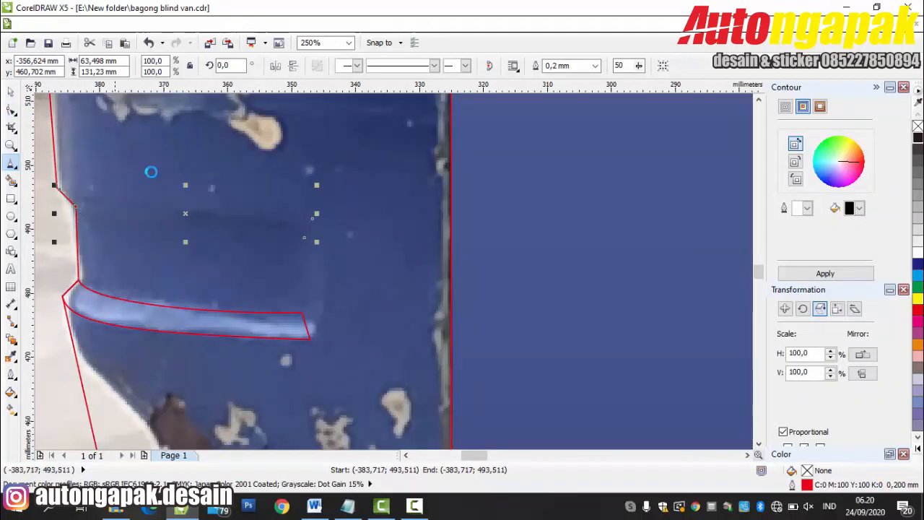
key(F10)
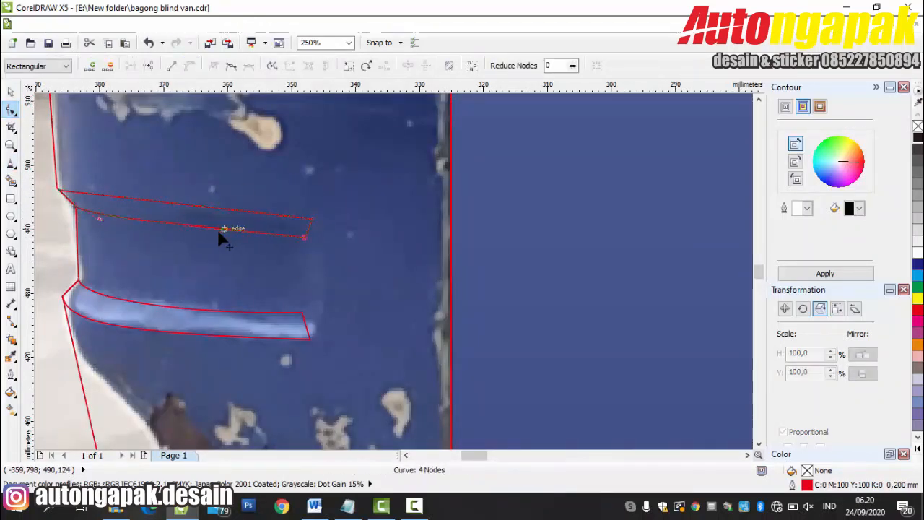
drag(304, 237, 306, 231)
drag(221, 222, 222, 232)
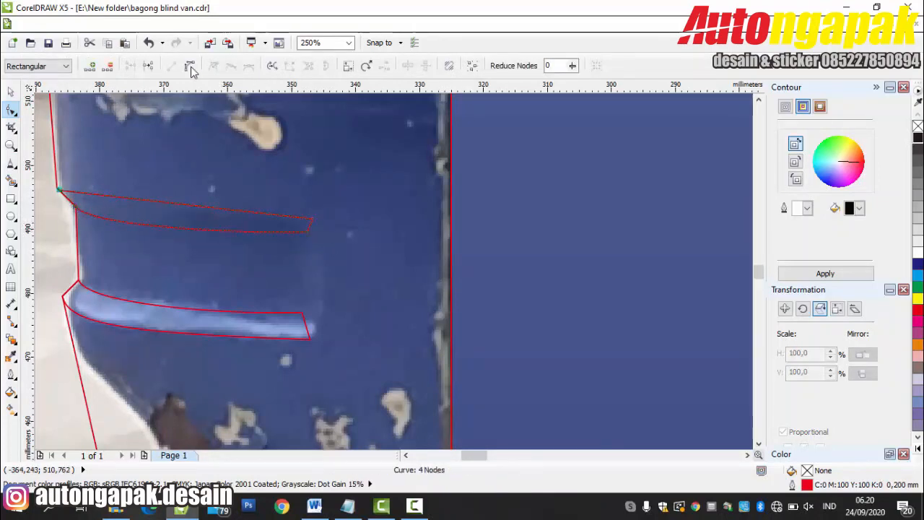
drag(125, 209, 121, 213)
drag(230, 210, 173, 214)
drag(312, 218, 298, 232)
Step: Draw a closed six-node end piece joining the inner ends of the bumper recess's upper and lower strips
click(68, 321)
key(F5)
click(298, 232)
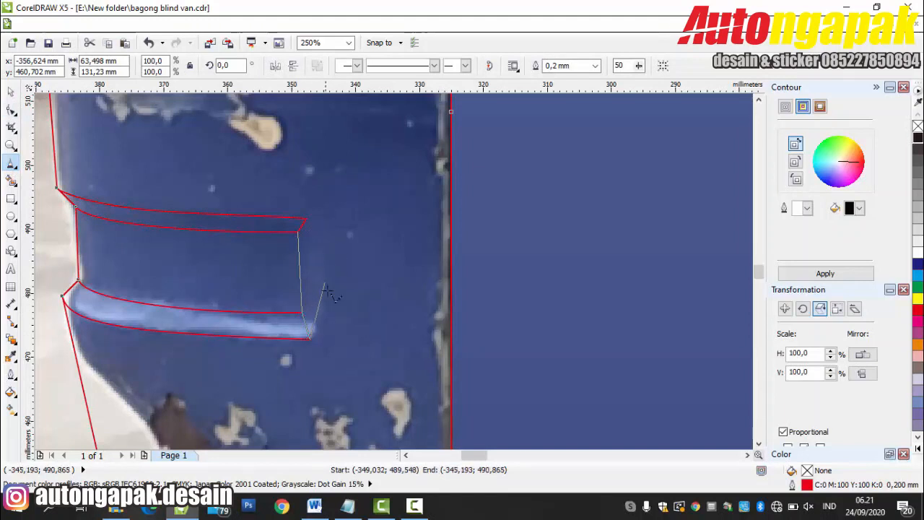
click(298, 232)
key(F10)
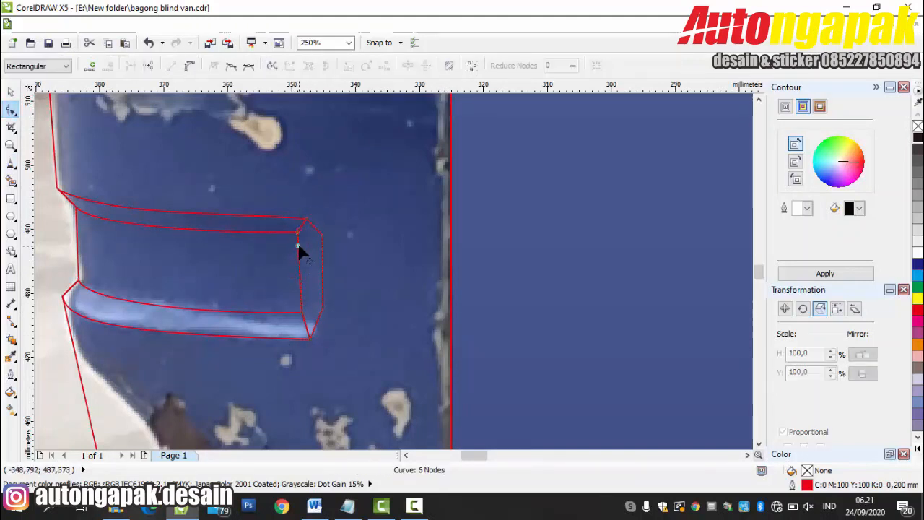
Step: Round the inner and outer edges of the recess's end piece by curving its segments and adjusting its nodes
scroll(302, 289, up, 1)
drag(305, 294, 317, 327)
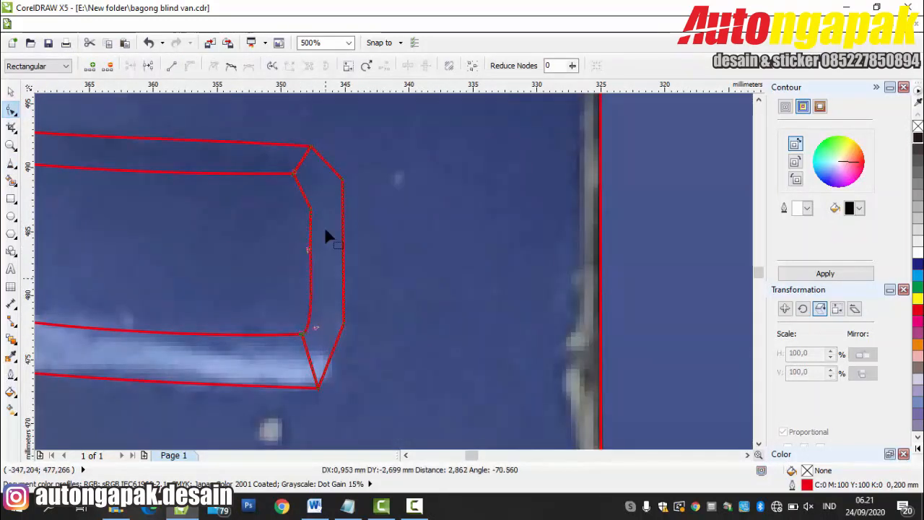
drag(305, 199, 311, 190)
drag(299, 184, 304, 174)
double_click(310, 207)
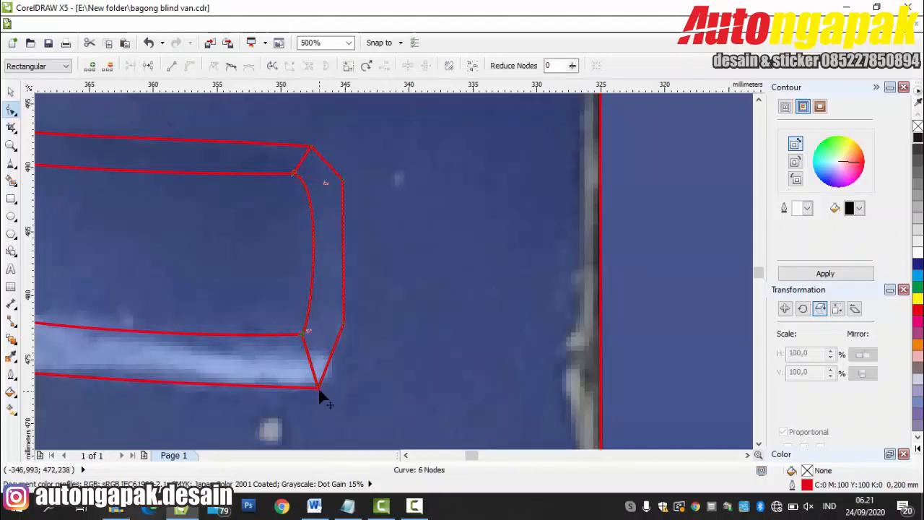
drag(338, 350, 336, 385)
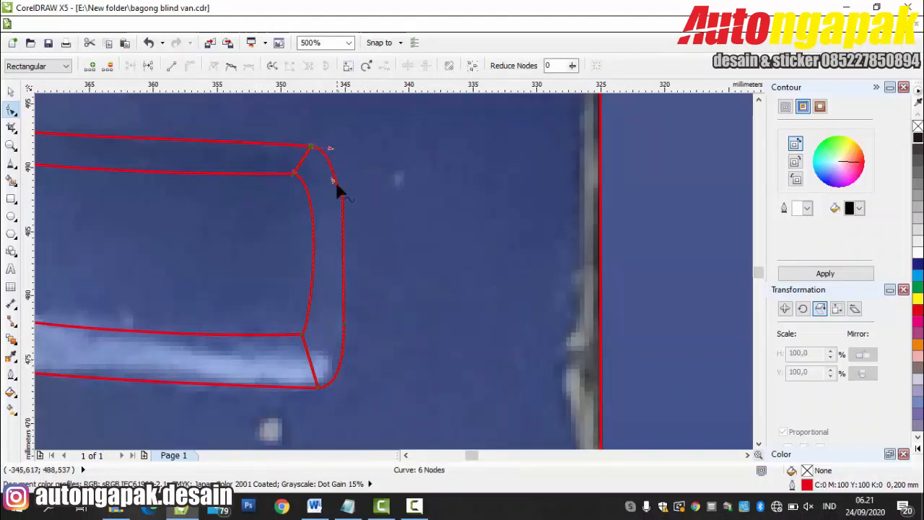
drag(335, 181, 345, 179)
scroll(371, 206, down, 2)
Step: Fill the bumper's lower ridge strip with the light blue RGB 157, 179, 227 sampled from the body stripe
click(322, 248)
scroll(424, 253, down, 1)
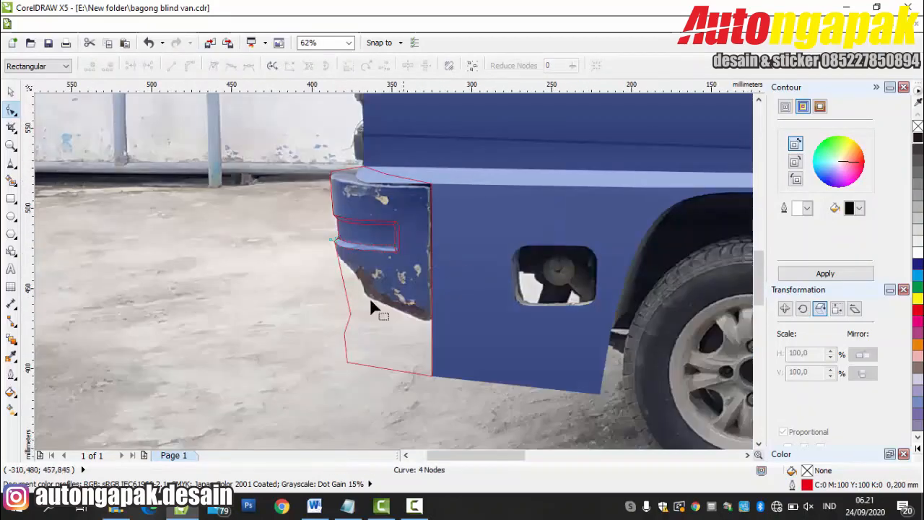
click(11, 93)
double_click(807, 471)
click(311, 81)
click(459, 177)
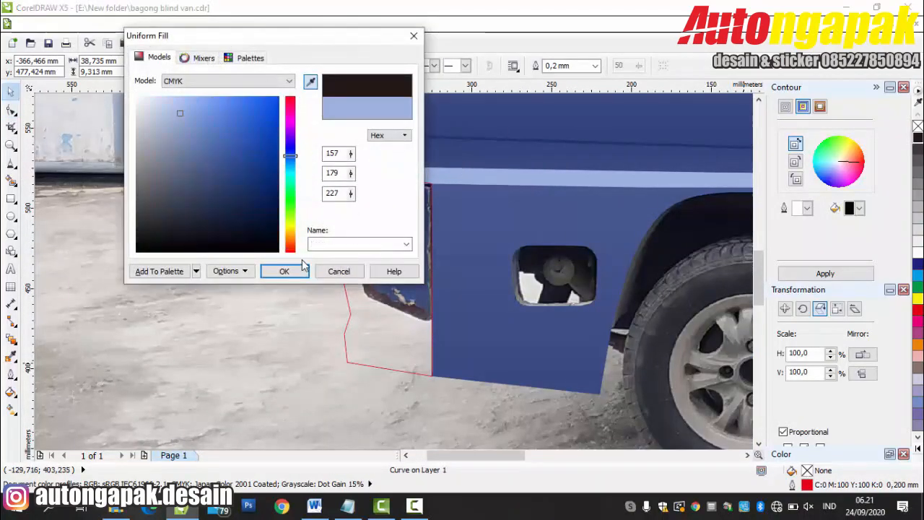
click(289, 271)
Step: Give the bumper recess's upper strip a uniform dark blue fill sampled from the van's side
click(384, 223)
key(shift+F11)
click(311, 81)
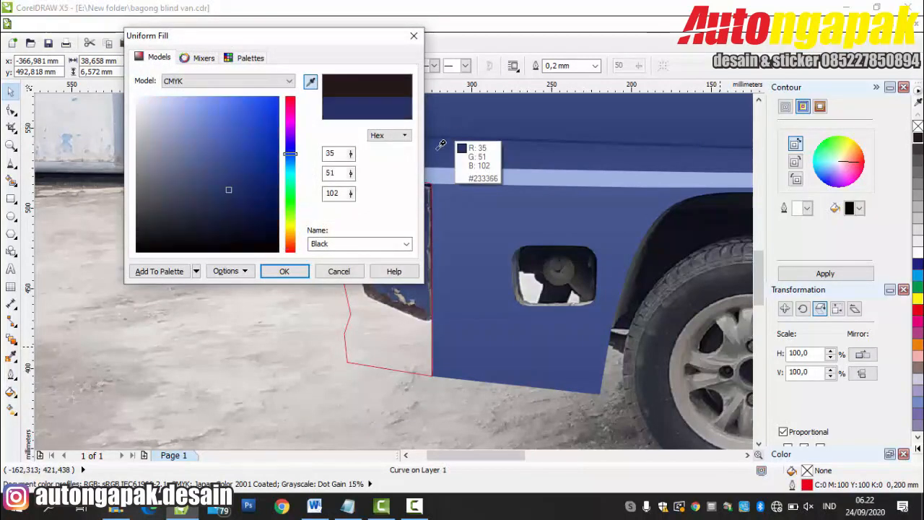
click(450, 149)
click(281, 270)
Step: Give the recess's end piece a linear fountain fill at 90 degrees, from the ridge's light blue to a dark blue sampled on the bumper
click(396, 247)
key(F11)
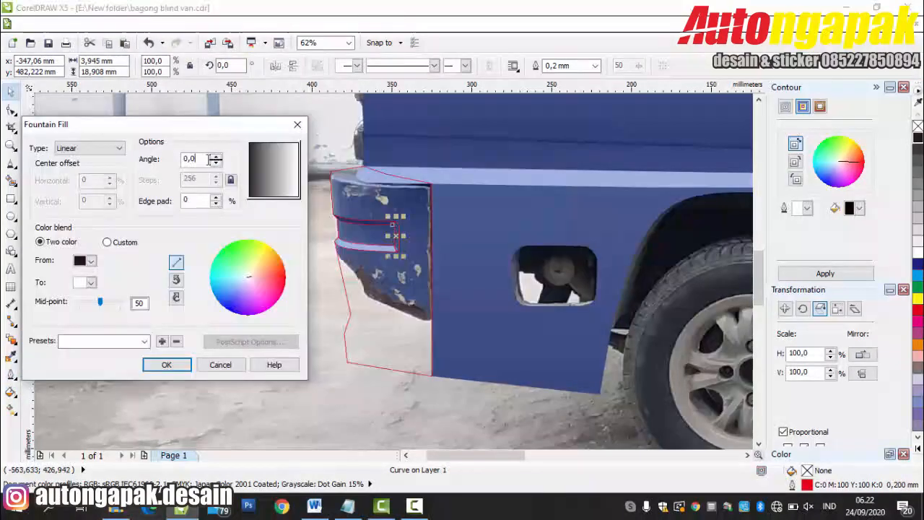
click(91, 260)
click(82, 363)
click(370, 248)
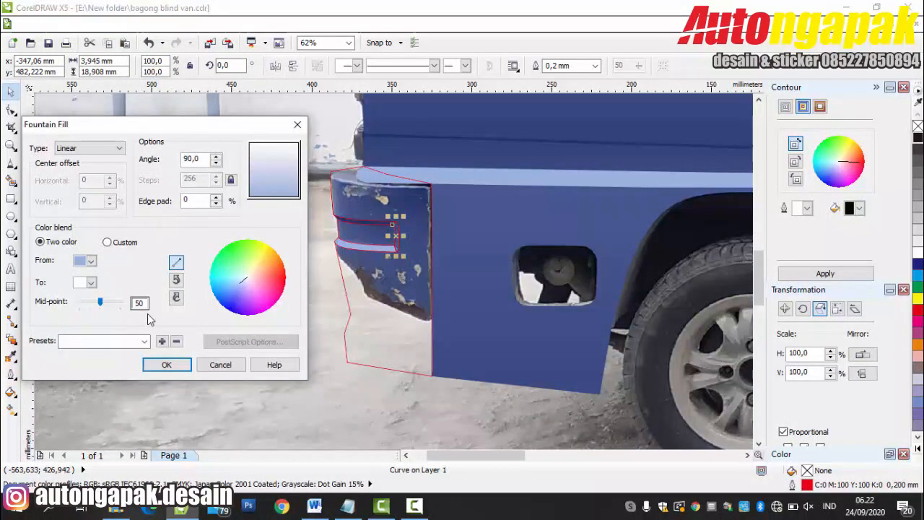
click(91, 282)
click(82, 384)
click(355, 231)
click(166, 365)
Step: Fill the bumper outline with a two-colour linear fountain fill at 90 degrees, sampling both blues from the lower-body panel
click(394, 315)
click(432, 339)
scroll(519, 373, down, 1)
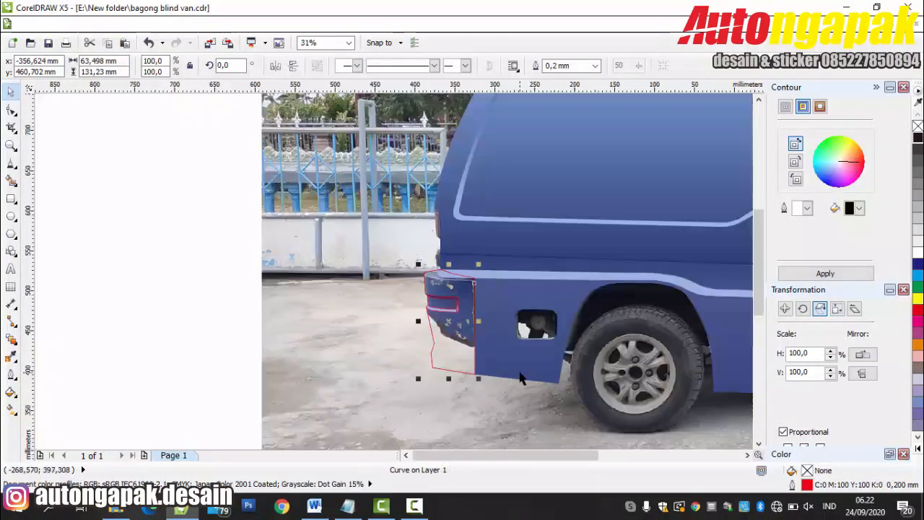
click(11, 392)
click(72, 310)
drag(496, 156, 404, 138)
text(90)
drag(464, 121, 145, 118)
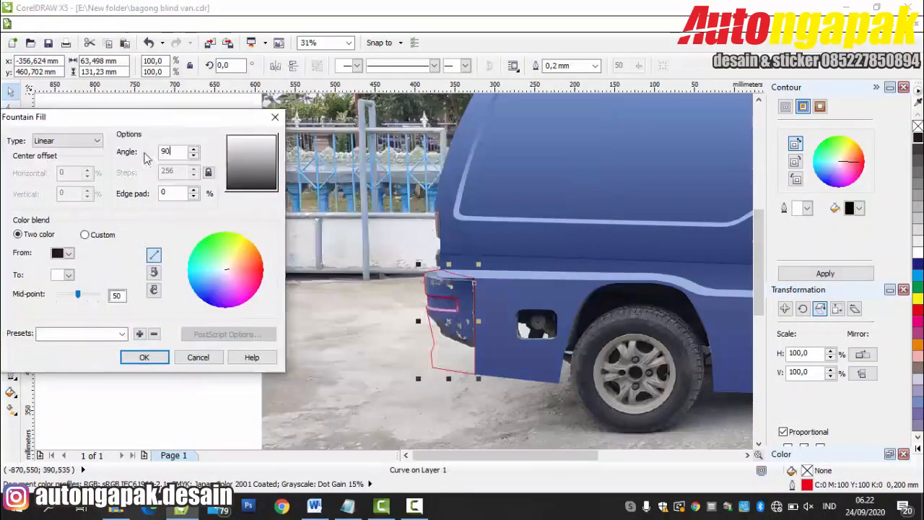
click(70, 253)
click(60, 354)
click(734, 385)
click(69, 275)
click(60, 376)
click(543, 288)
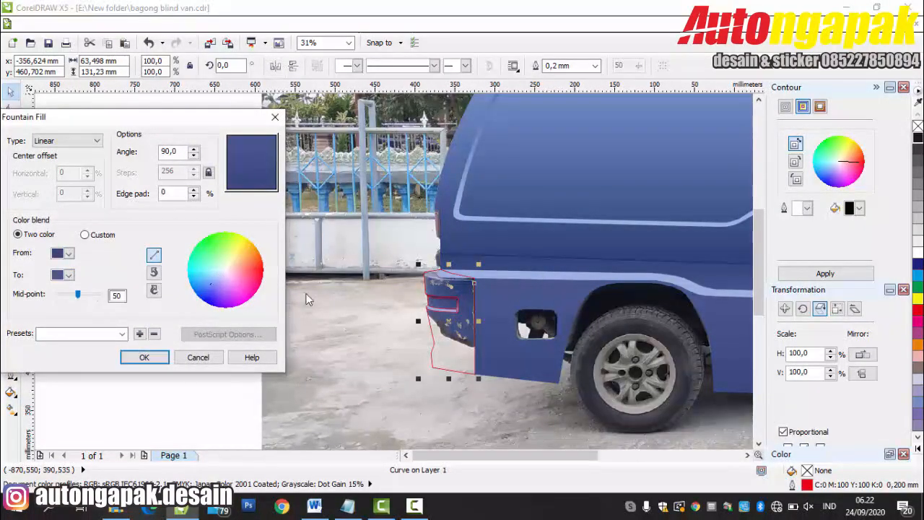
click(145, 357)
Step: Bring the long light-blue lower stripe to the front, above the bumper shape
click(159, 314)
scroll(159, 314, down, 1)
scroll(310, 268, up, 1)
click(345, 324)
key(shift+Page_Up)
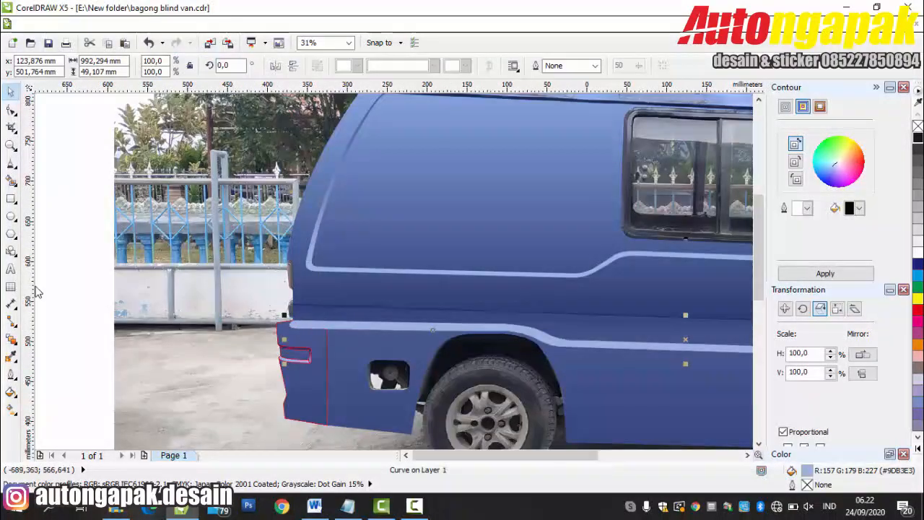
Step: Draw a closed shape about 22 by 10 mm between the bumper's upper rear corner and the rear end of the lower stripe
scroll(330, 319, up, 4)
key(F5)
click(232, 330)
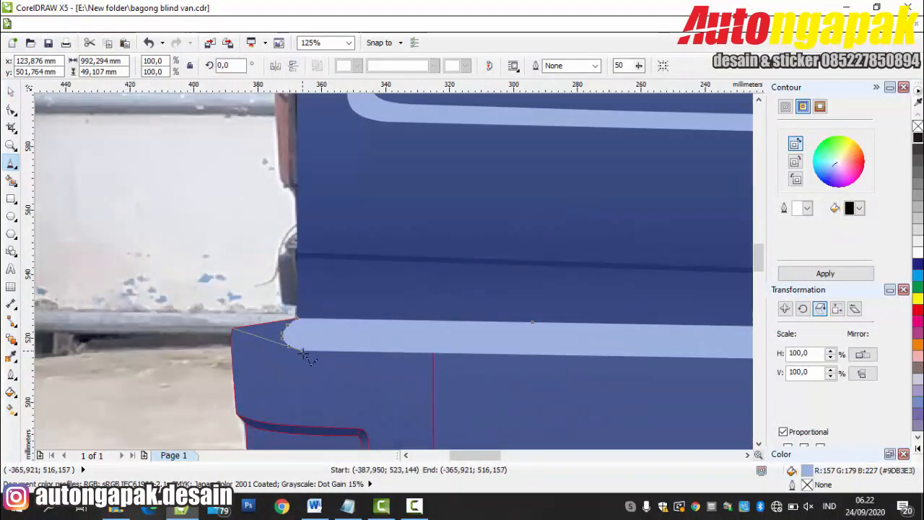
click(229, 327)
key(space)
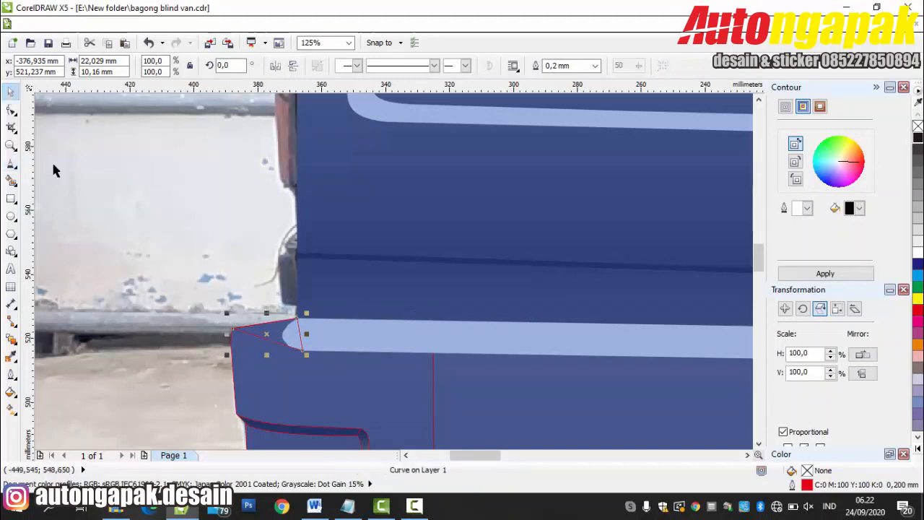
Step: Fill the small shape at the bumper's upper rear corner with a uniform light blue (R157 G179 B227) sampled from the lower stripe
key(shift+F11)
click(311, 83)
click(441, 339)
click(285, 270)
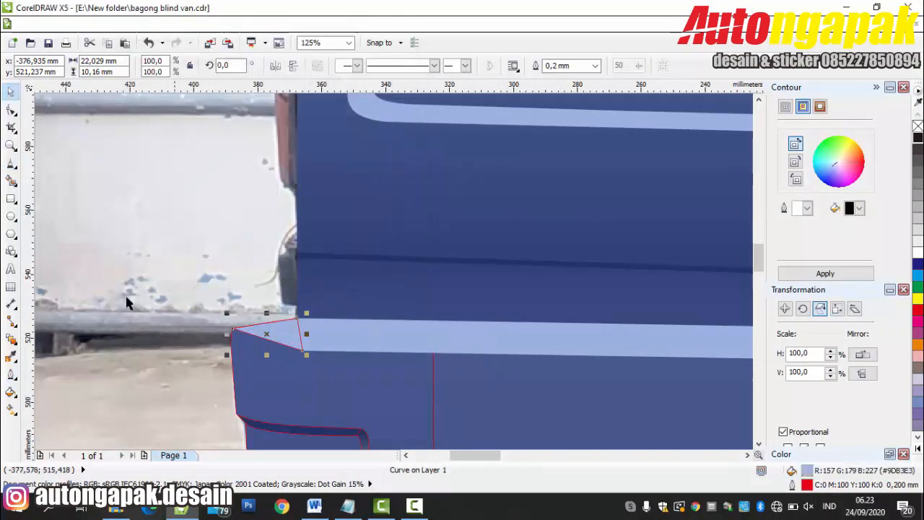
Step: Bend the lower edge of the light-blue corner shape into a curve that flows into the lower stripe
click(11, 110)
click(303, 350)
drag(262, 336, 274, 355)
scroll(366, 304, down, 5)
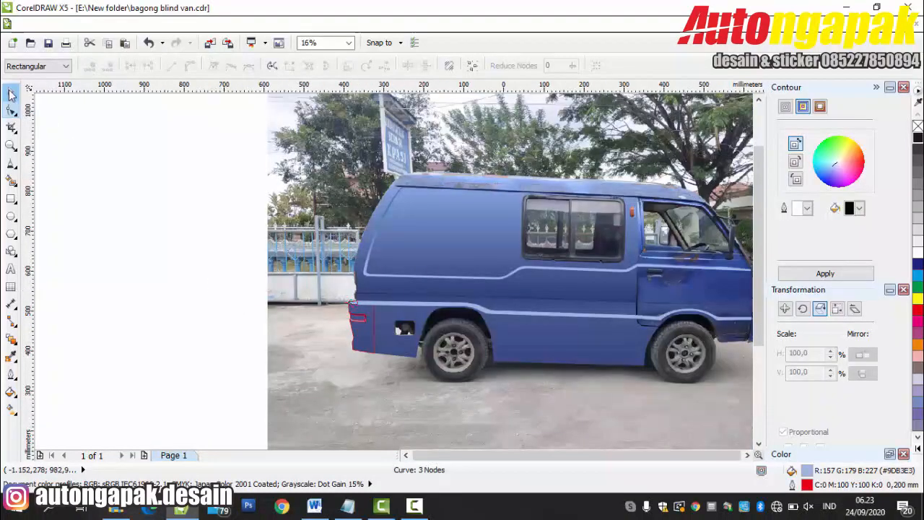
Step: Select all the rear bumper shapes together and remove their red outlines
click(11, 94)
drag(278, 272, 413, 388)
double_click(806, 484)
click(388, 178)
click(353, 188)
click(449, 363)
click(173, 315)
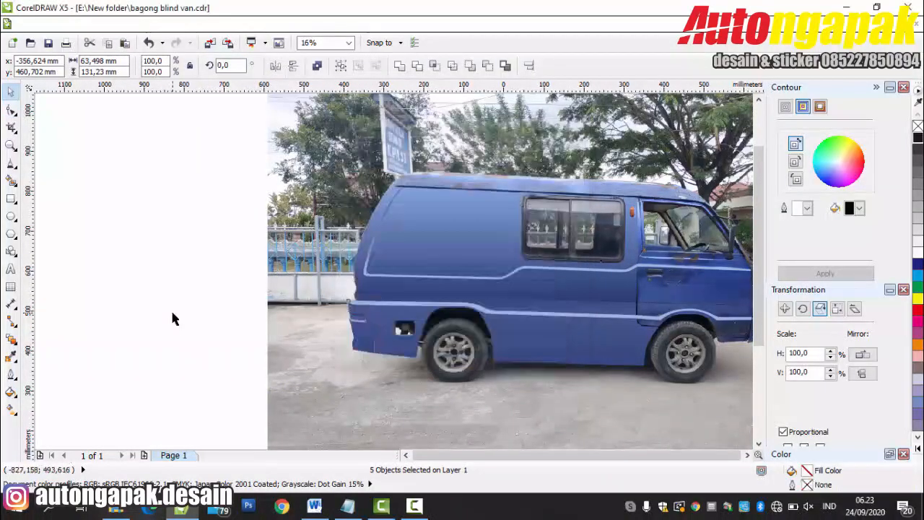
Step: Delete the extra node below the bumper's upper front corner and nudge the corner node so the front edge follows the body gap
scroll(172, 316, down, 1)
scroll(222, 337, up, 3)
click(531, 215)
key(F10)
scroll(517, 152, up, 1)
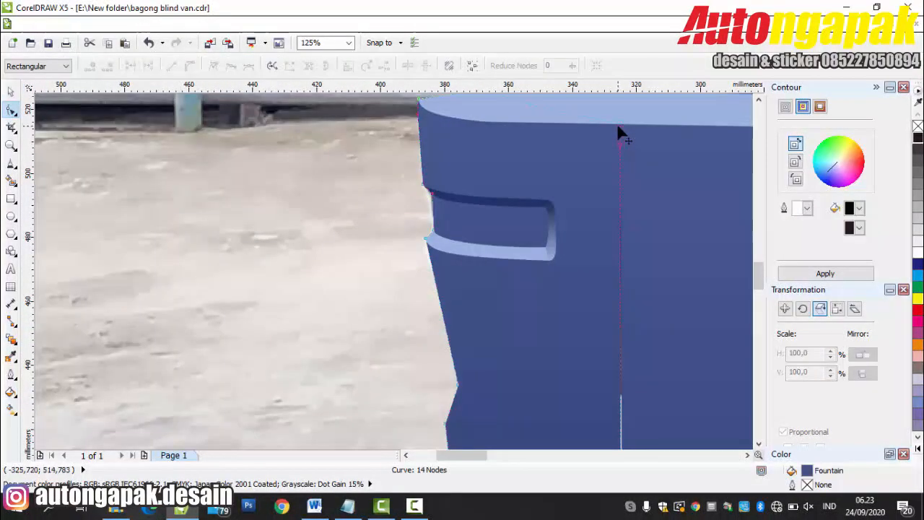
click(619, 143)
key(Delete)
click(619, 127)
key(Right)
key(Right)
click(759, 444)
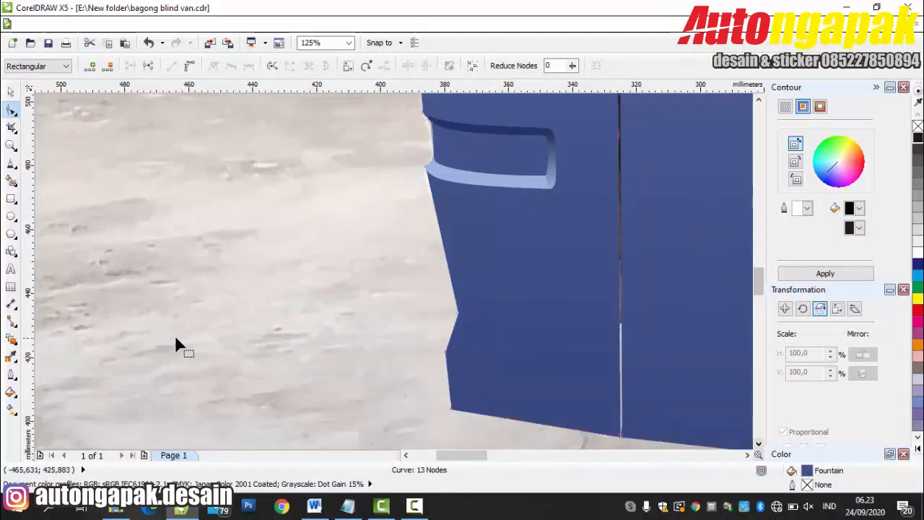
scroll(174, 338, down, 4)
key(space)
click(573, 214)
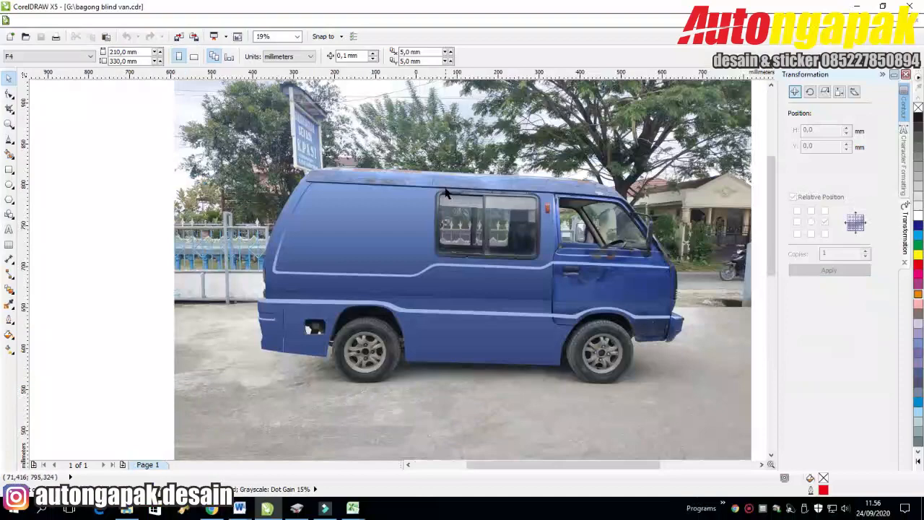
Step: Draw a closed upper front-door panel outline about 284 mm wide, between the upper stripe and the door's crease
scroll(454, 182, up, 2)
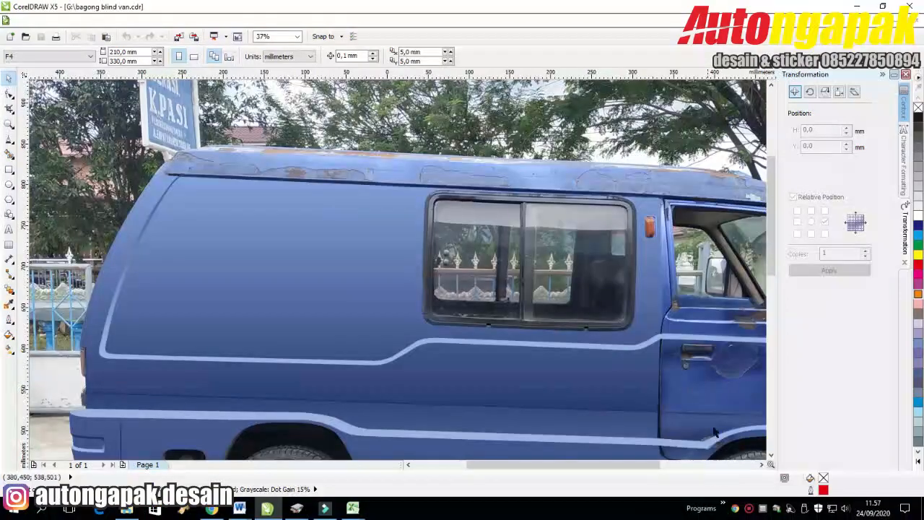
click(761, 468)
click(762, 468)
click(762, 468)
click(761, 468)
click(762, 468)
drag(772, 266, 773, 305)
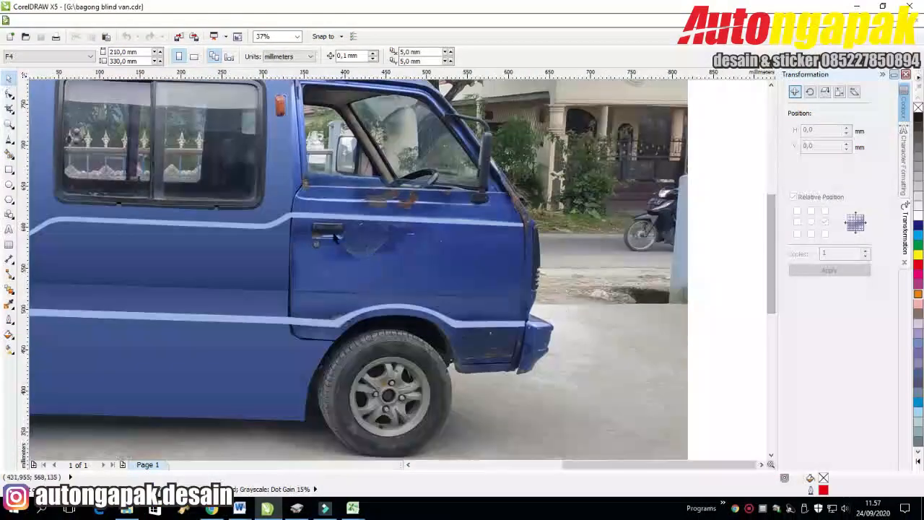
scroll(386, 227, up, 1)
click(11, 137)
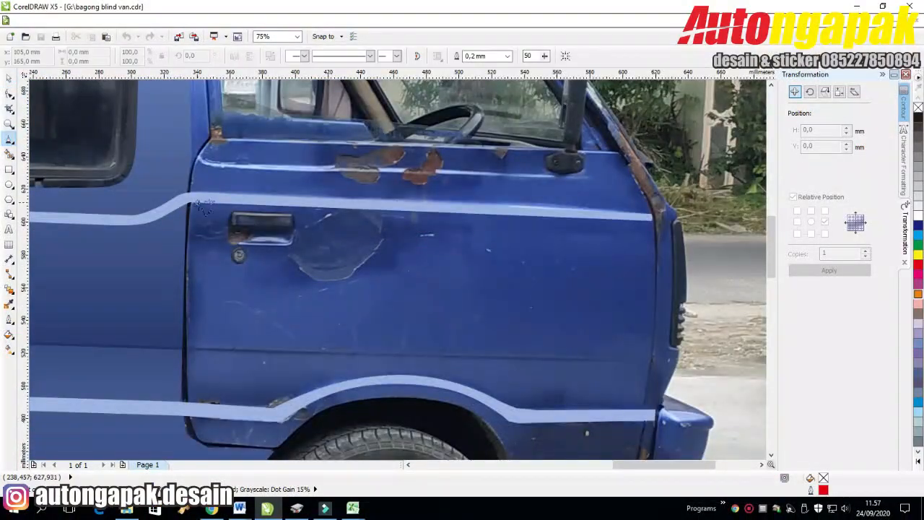
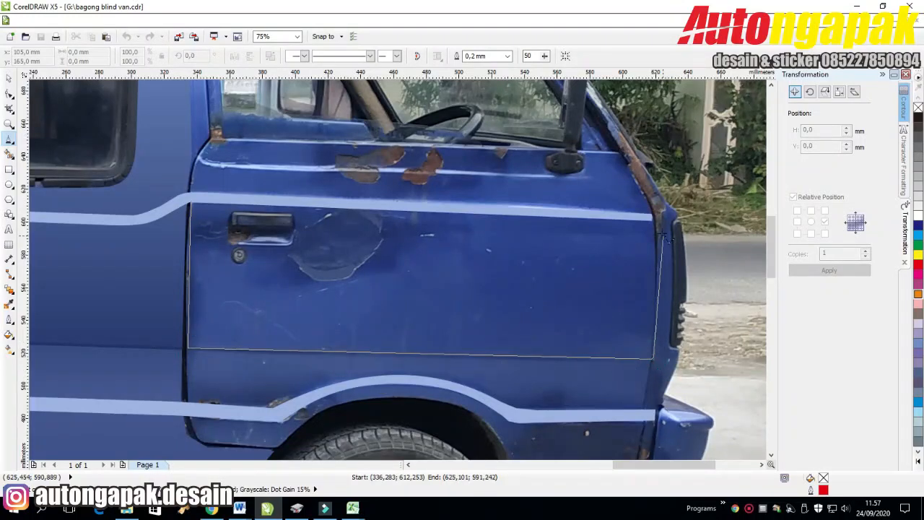
click(652, 220)
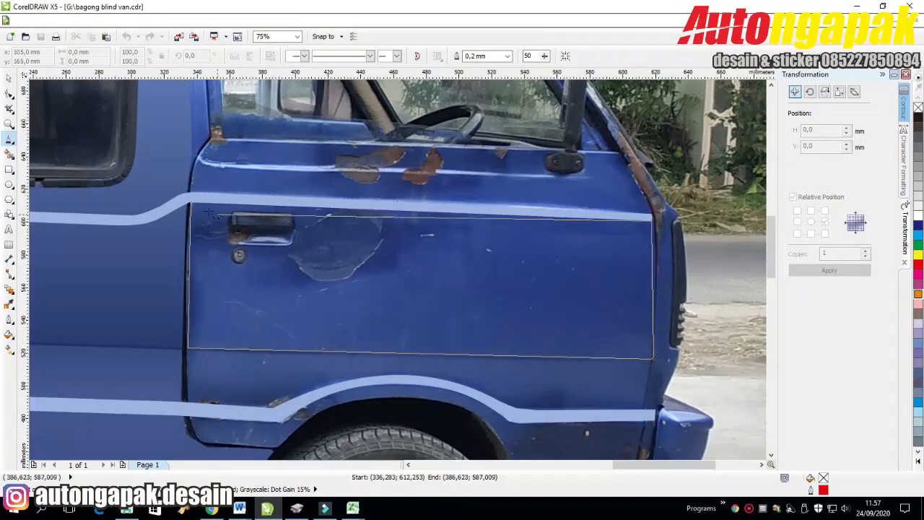
click(189, 200)
Step: Curve the rear and front edges of the upper door outline to follow the door gaps in the photo
key(F10)
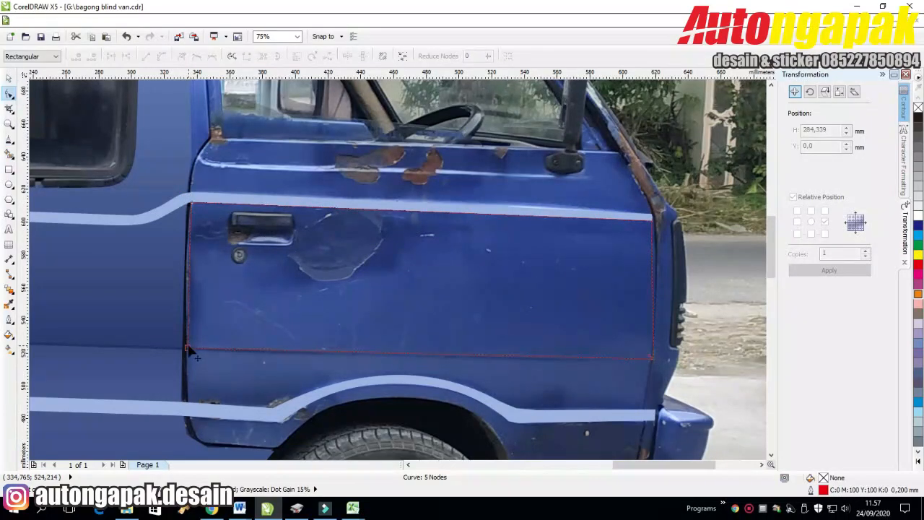
scroll(176, 242, up, 1)
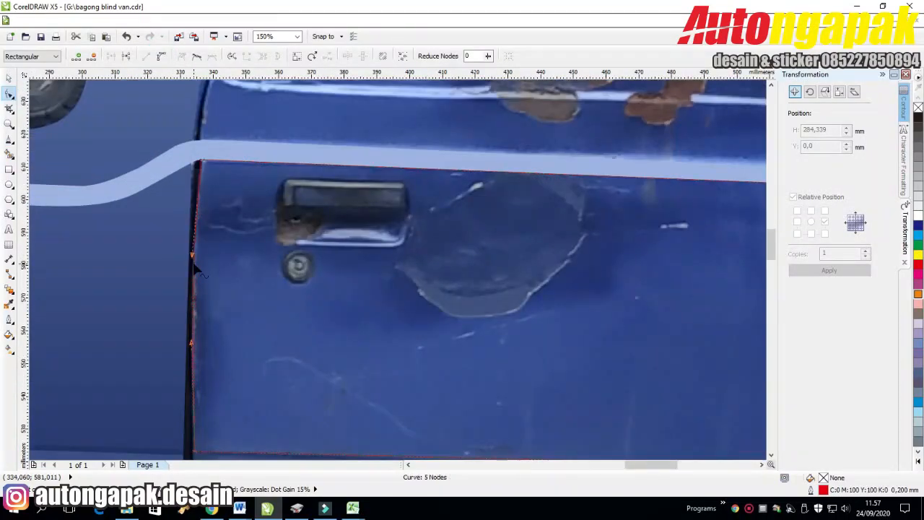
scroll(426, 281, down, 1)
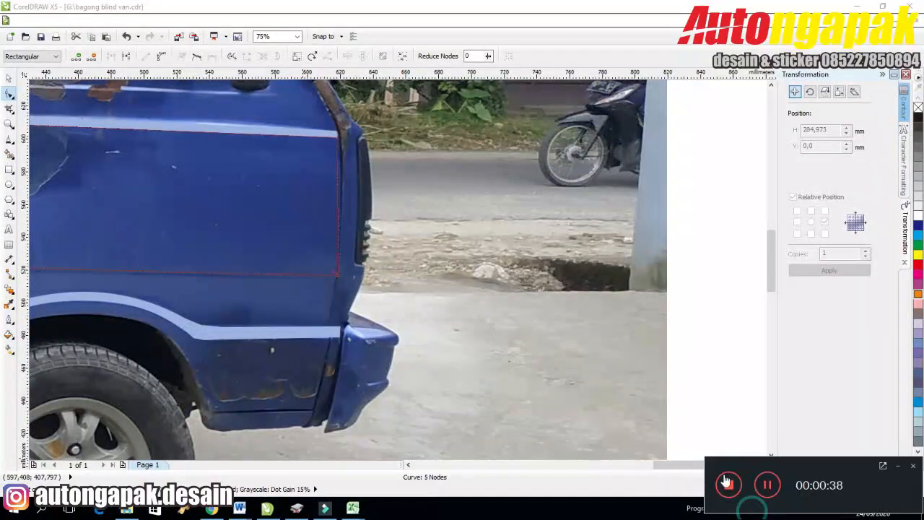
scroll(276, 158, up, 1)
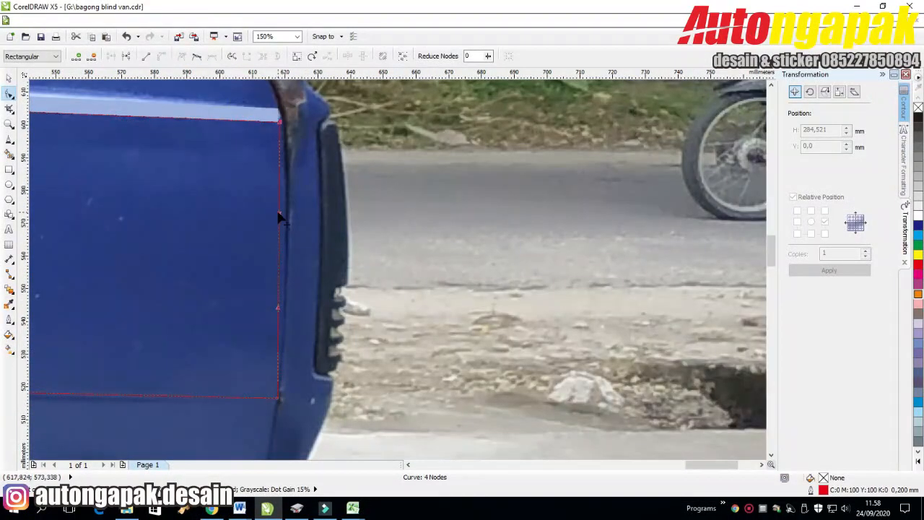
drag(278, 216, 317, 321)
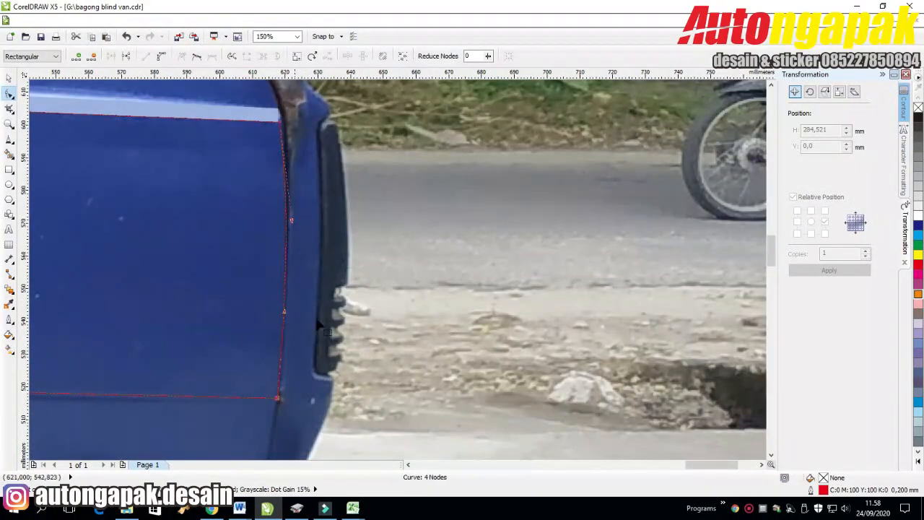
click(440, 153)
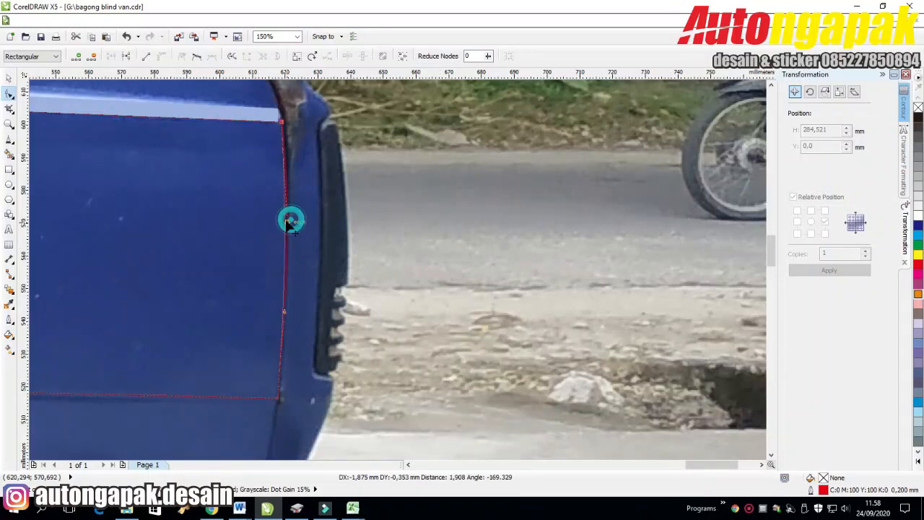
scroll(396, 340, down, 2)
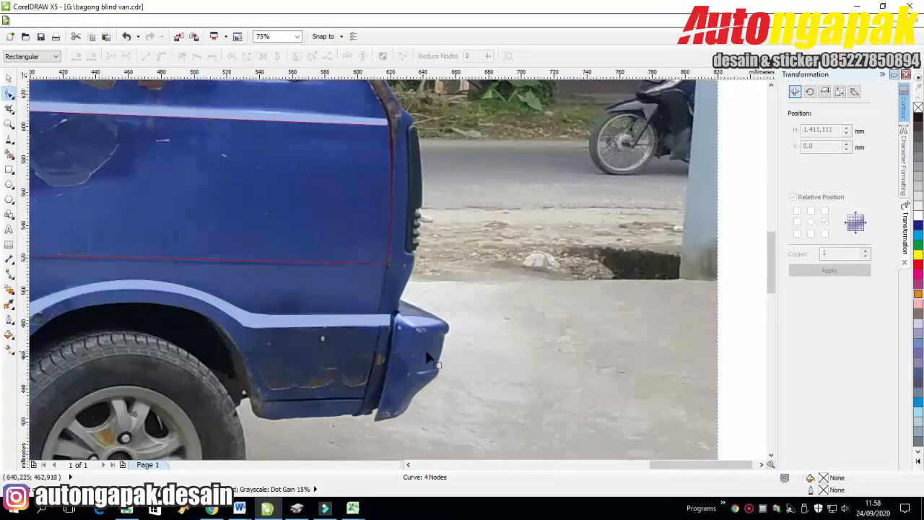
Step: Draw a closed lower door outline about 283 by 42 mm between the crease and the lower stripe, matching its front corner to the upper outline
click(408, 464)
click(9, 140)
click(145, 253)
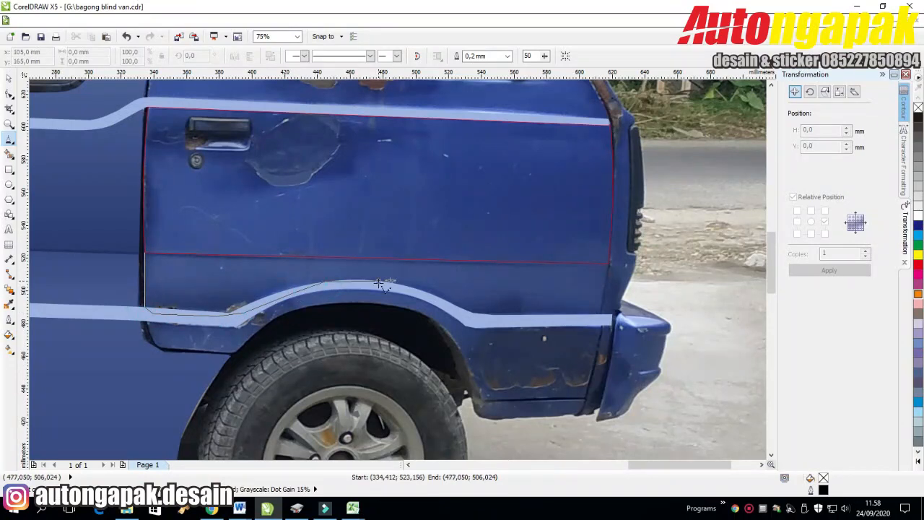
click(610, 264)
click(8, 82)
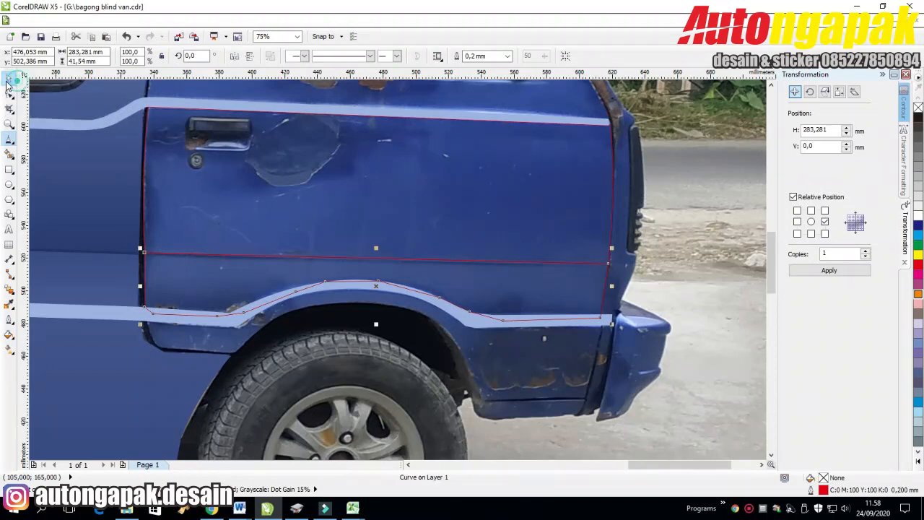
scroll(201, 254, up, 1)
scroll(286, 305, down, 1)
click(8, 94)
scroll(657, 294, up, 2)
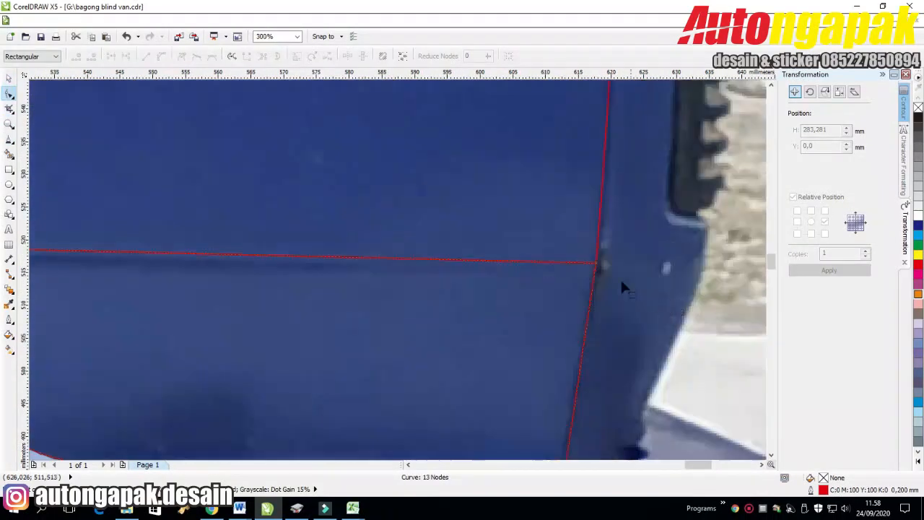
click(596, 263)
scroll(609, 260, down, 2)
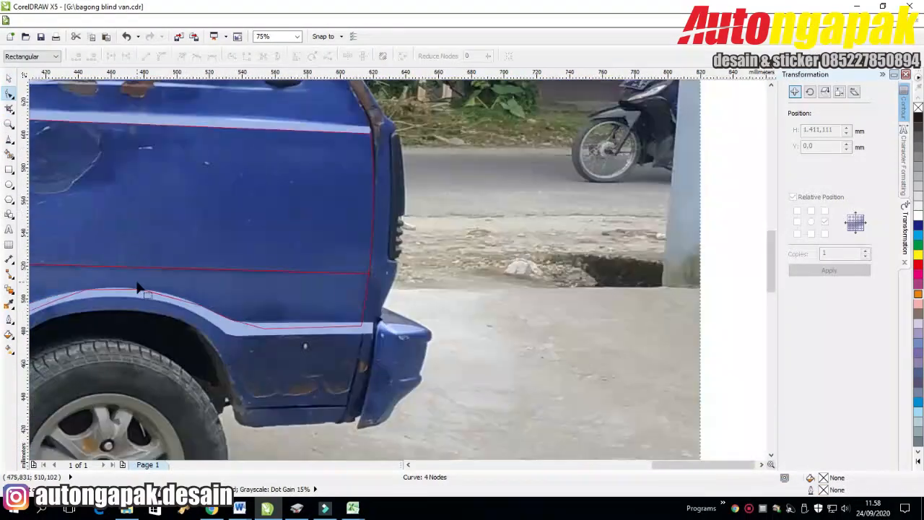
Step: Draw a thin closed strip about 283 by 8 mm along the crease between the upper and lower door outlines
scroll(137, 287, up, 1)
click(7, 140)
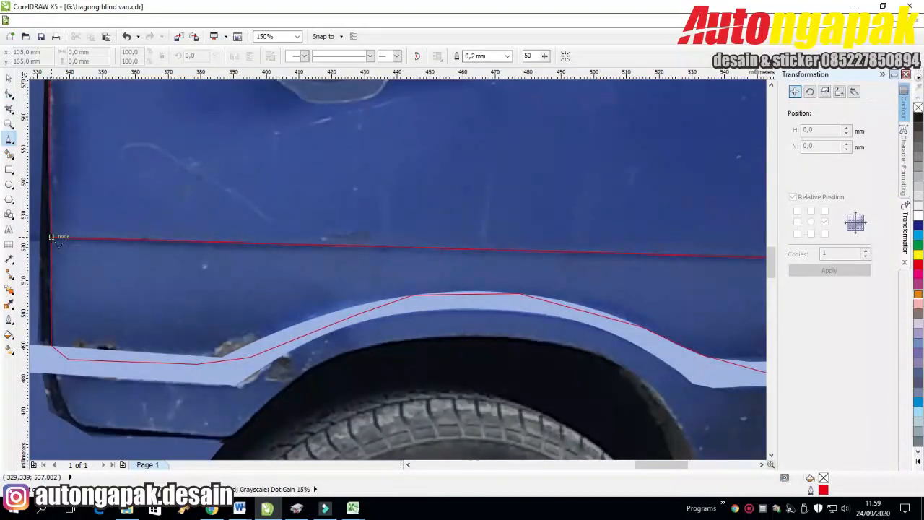
click(50, 244)
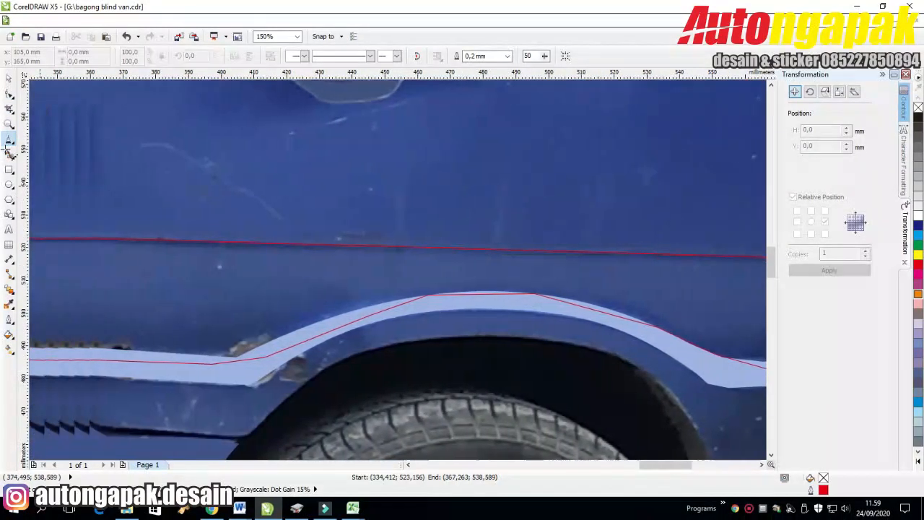
click(154, 237)
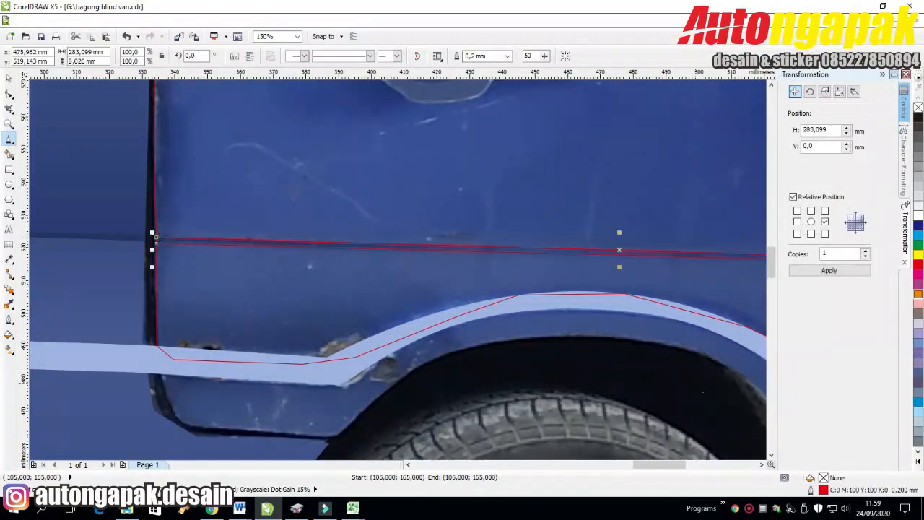
Step: Fill the door's crease strip with a uniform dark blue (R35 G51 B102) sampled from the van side's crease
double_click(823, 477)
click(611, 82)
click(111, 242)
click(592, 243)
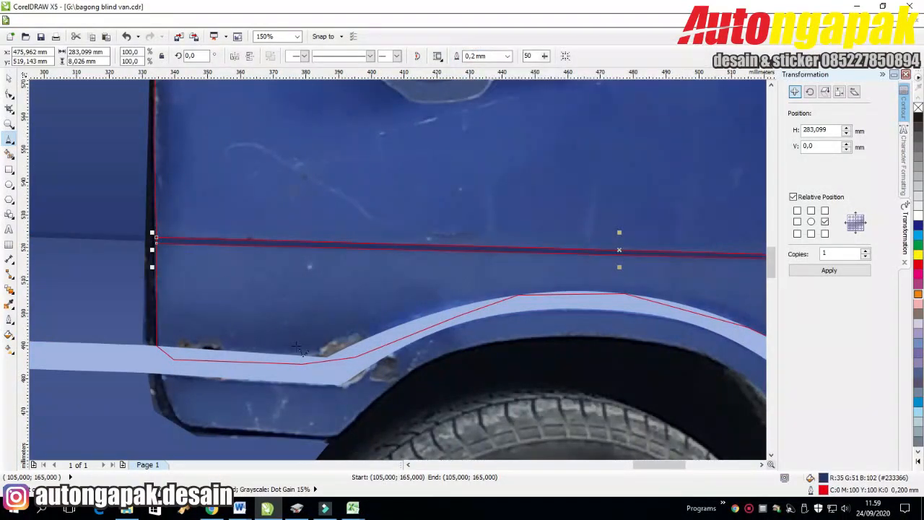
Step: Fill the lower door panel above the wheel-arch stripe with a uniform blue (R69 G88 B146) sampled from the adjoining side panel
click(8, 78)
click(360, 330)
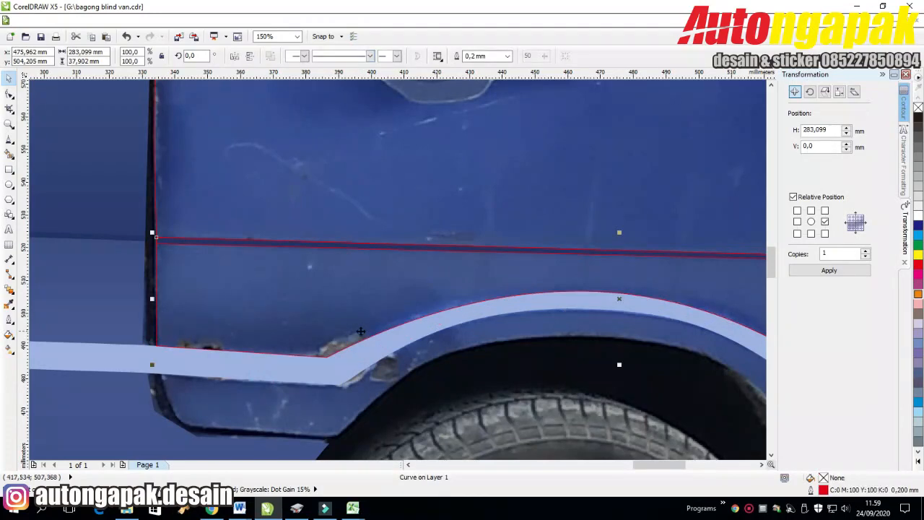
scroll(383, 340, down, 2)
click(743, 273)
click(364, 331)
double_click(825, 477)
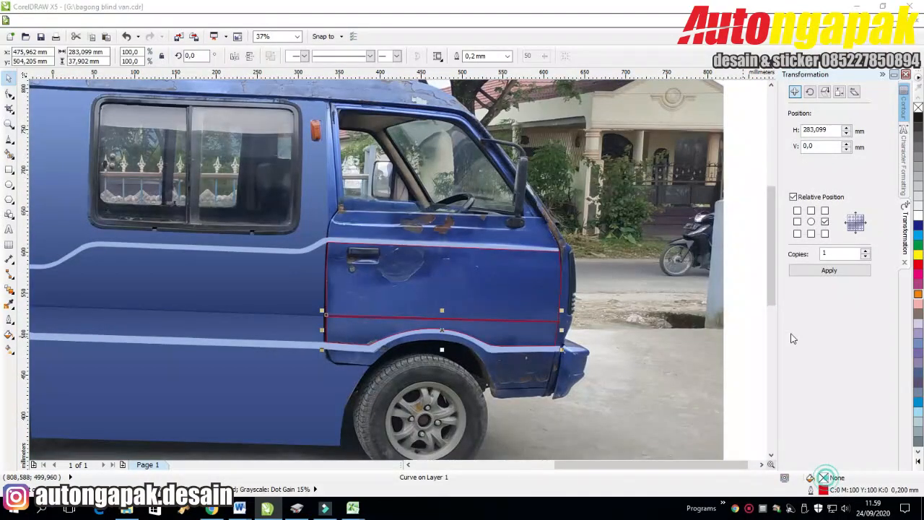
click(611, 83)
click(276, 332)
click(589, 247)
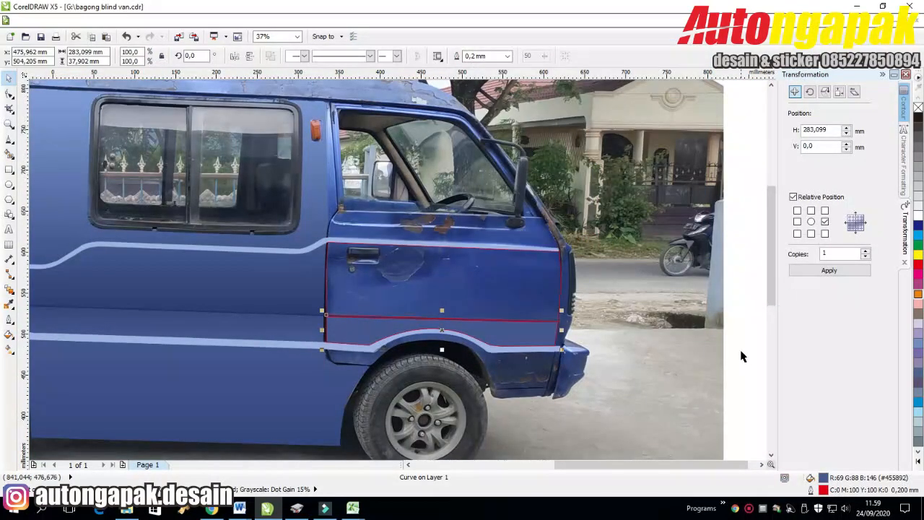
Step: Nudge the long lower stripe's upper and lower nodes beside the front door's rear gap slightly down
click(743, 321)
scroll(317, 348, up, 2)
click(360, 343)
scroll(408, 410, down, 1)
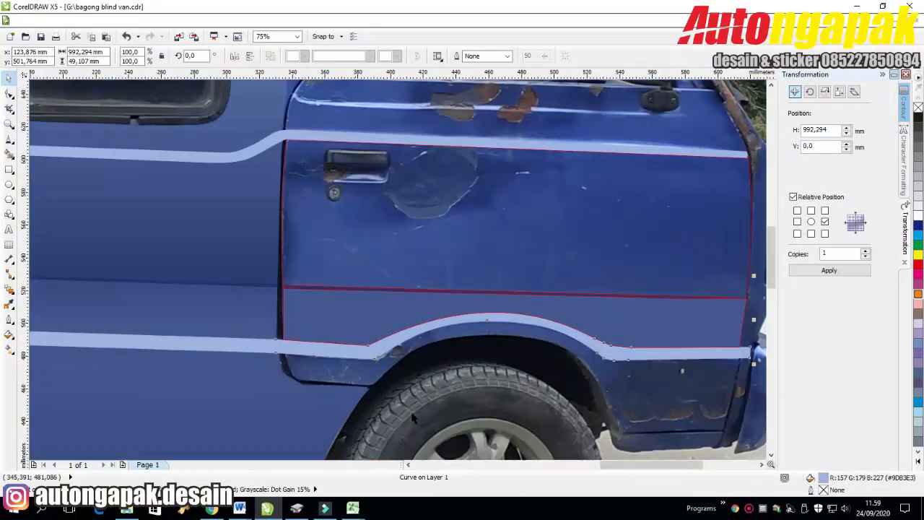
scroll(412, 417, left, 3)
click(10, 93)
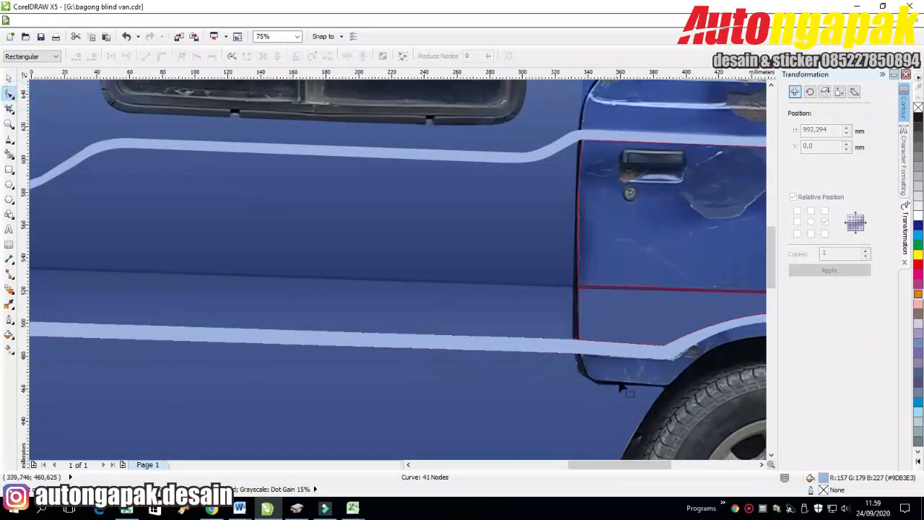
click(581, 342)
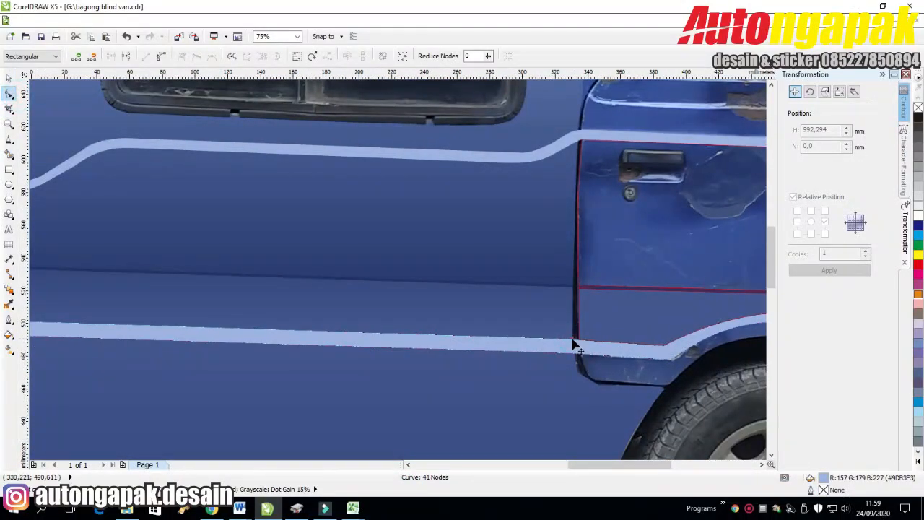
click(572, 339)
key(Down)
click(572, 354)
key(Down)
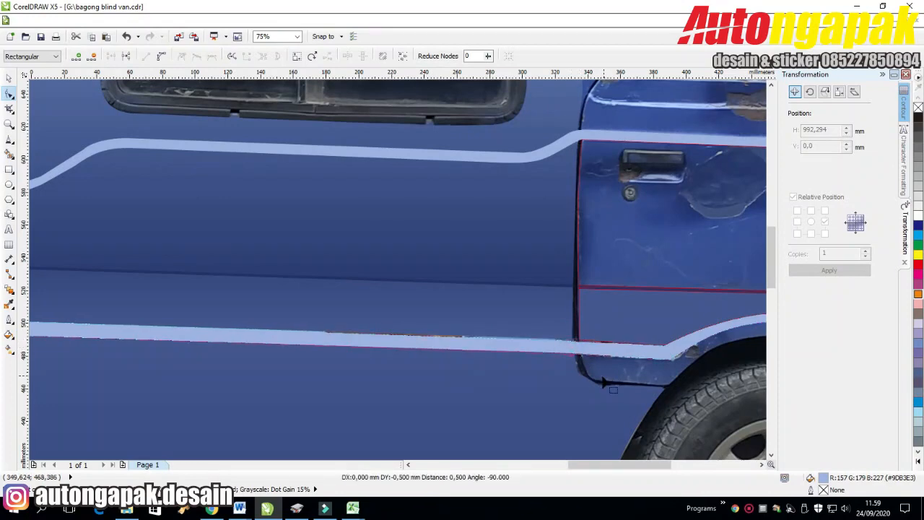
key(Down)
Step: Nudge the lower front corner of the side panel above the stripe slightly down at the door gap
click(566, 327)
click(572, 340)
key(Down)
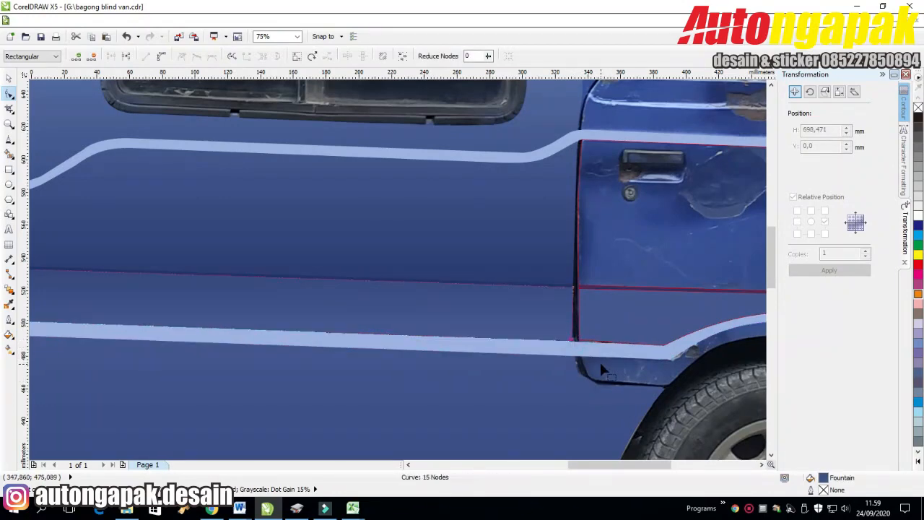
Step: Move the side panel's front bottom corner node a little further down beside the front door's rear gap
scroll(601, 368, down, 1)
scroll(550, 364, up, 2)
click(444, 291)
scroll(421, 313, up, 1)
drag(429, 316, 429, 325)
Step: Remove a surplus node from the lower body panel's cut-out and curve it around the front door's rounded lower rear corner
scroll(435, 383, down, 2)
scroll(485, 419, up, 1)
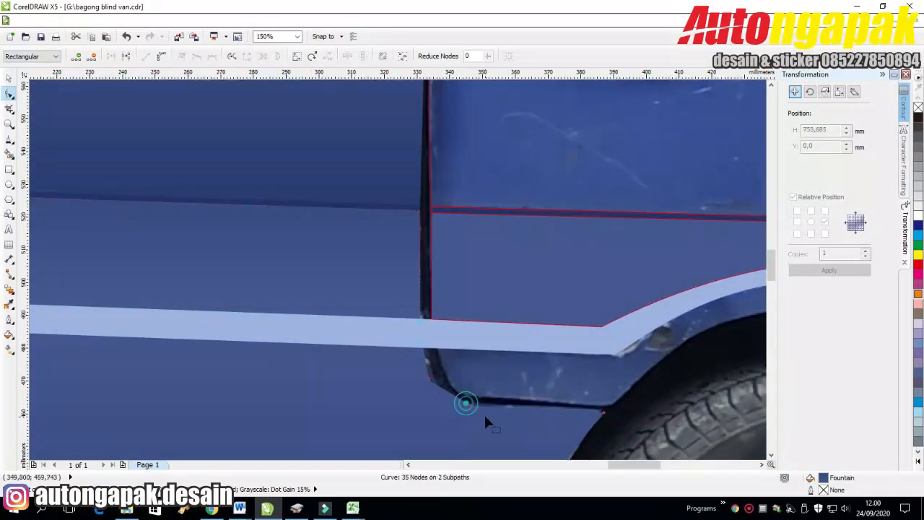
drag(466, 403, 420, 378)
key(Delete)
drag(482, 411, 460, 394)
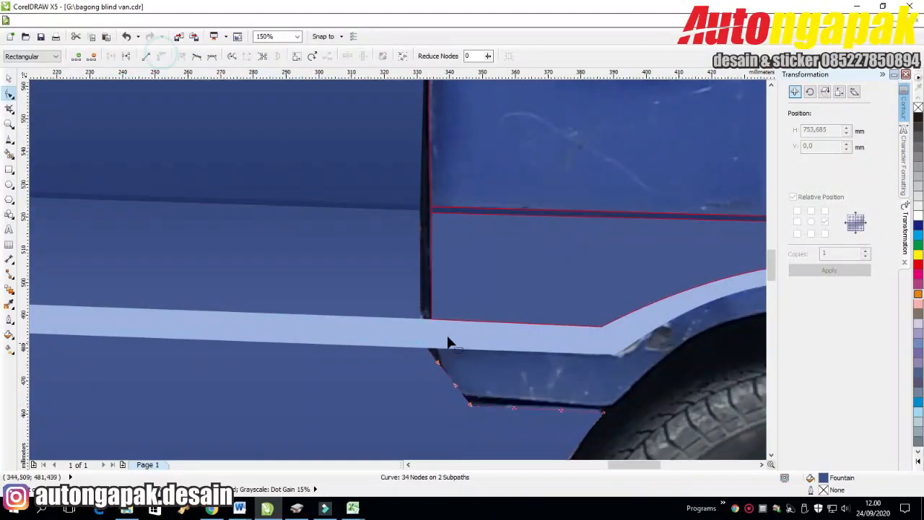
drag(438, 363, 426, 373)
drag(456, 385, 440, 406)
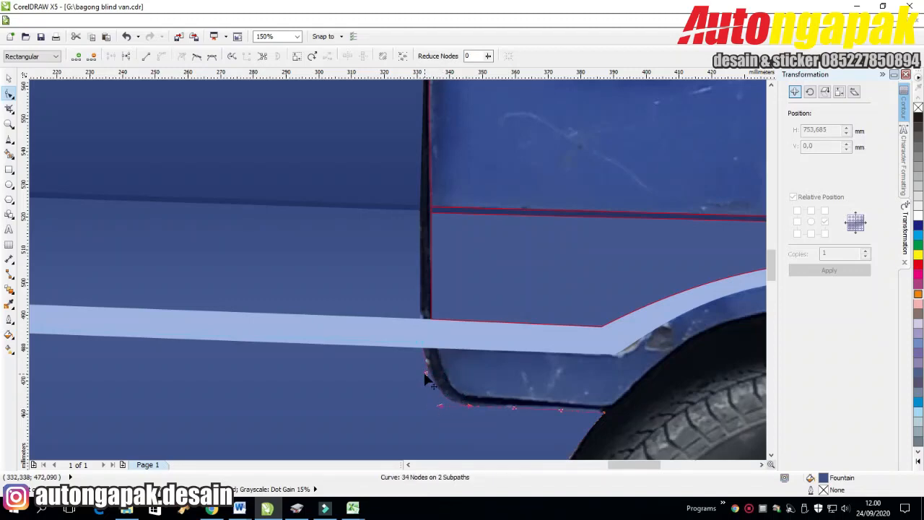
click(559, 379)
Step: Draw a closed outline of the front door's lower section, following the wheel arch and overlapping the light stripe above
scroll(645, 394, down, 2)
click(762, 464)
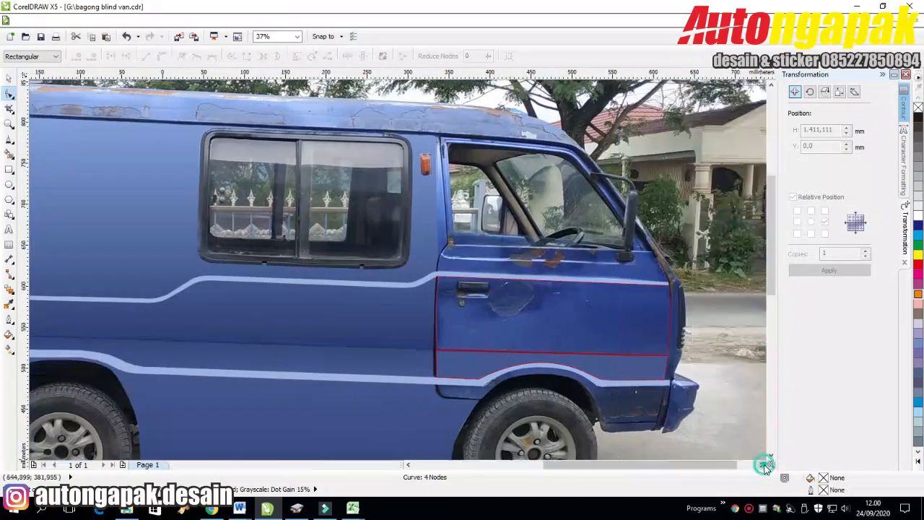
click(761, 465)
click(771, 454)
click(771, 454)
scroll(411, 260, up, 1)
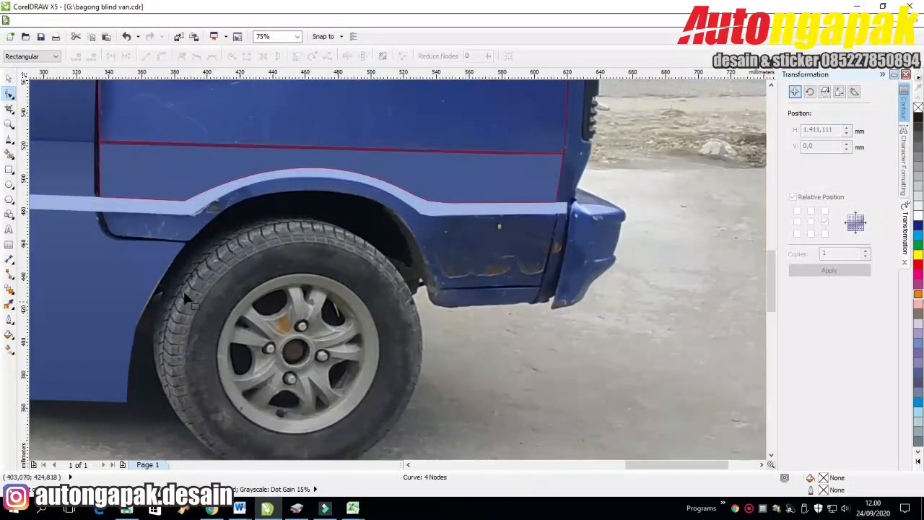
key(F5)
click(102, 214)
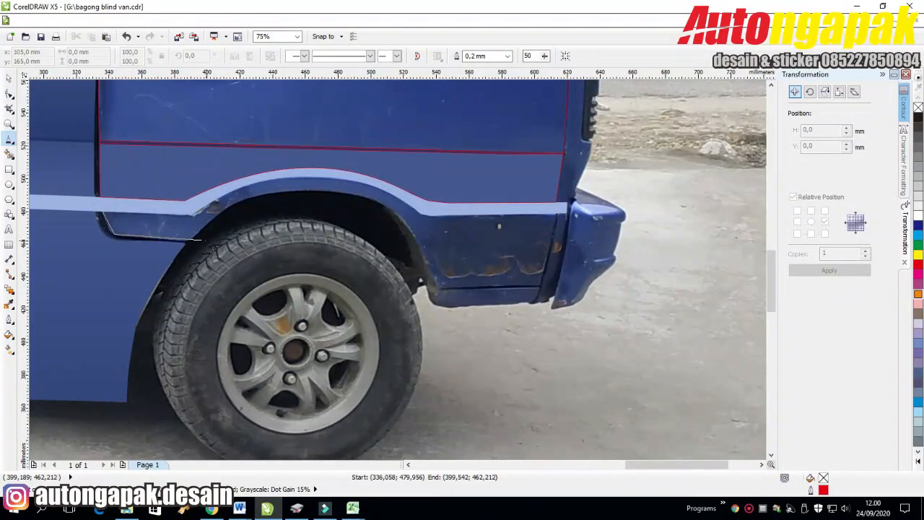
click(190, 238)
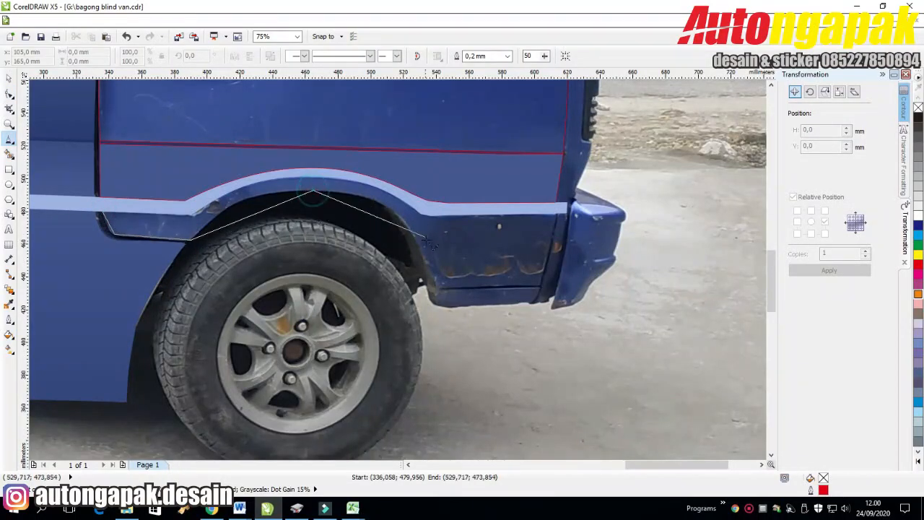
click(558, 212)
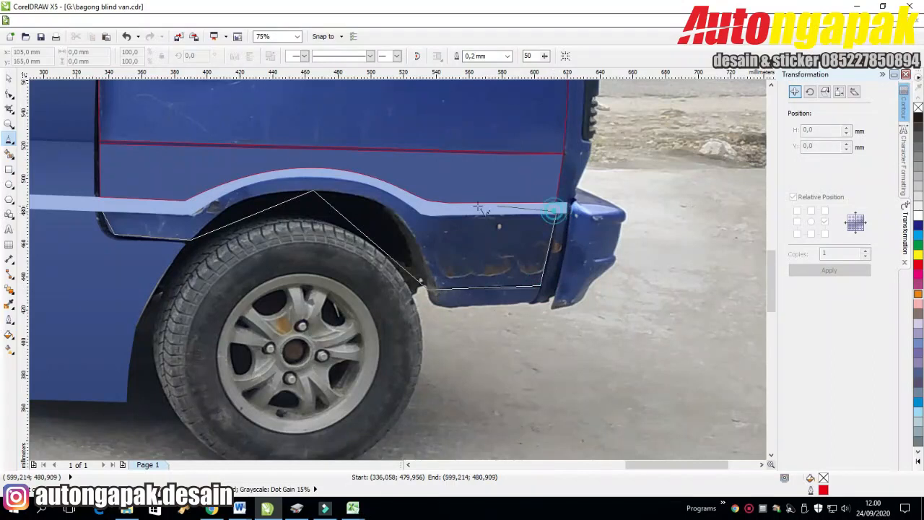
click(432, 205)
click(373, 180)
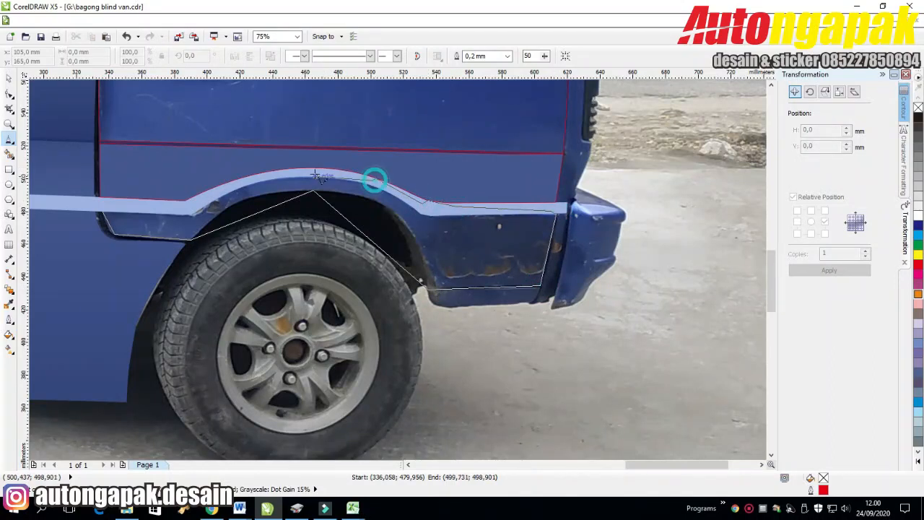
click(313, 169)
click(102, 210)
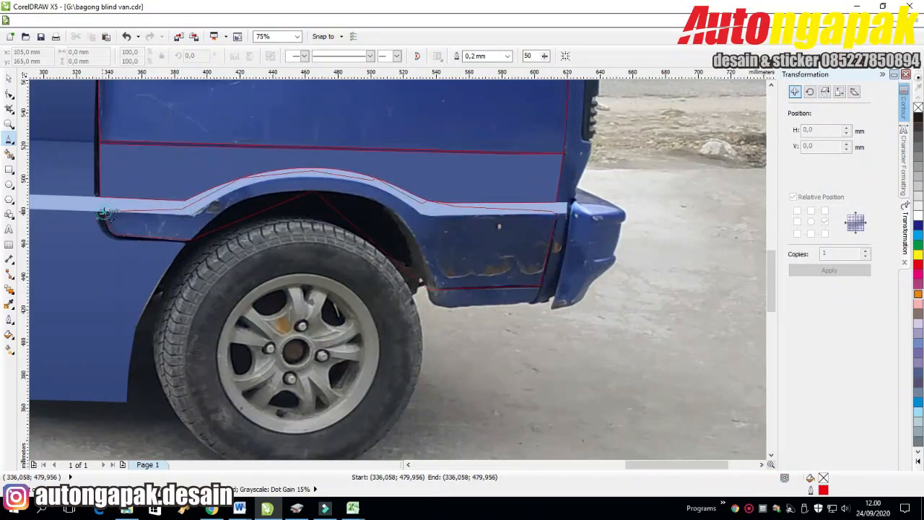
Step: Trim the lower door outline with the wheel-arch stripe so its upper edge follows the stripe's lower edge
click(9, 78)
click(150, 206)
shift+click(162, 228)
click(355, 56)
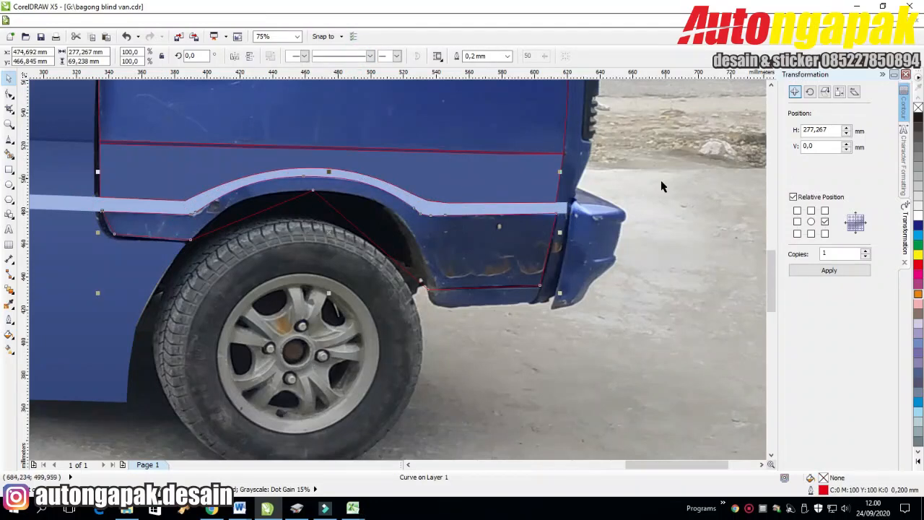
Step: Bend the lower door outline's straight arch segments into curves that follow the wheel opening
click(10, 93)
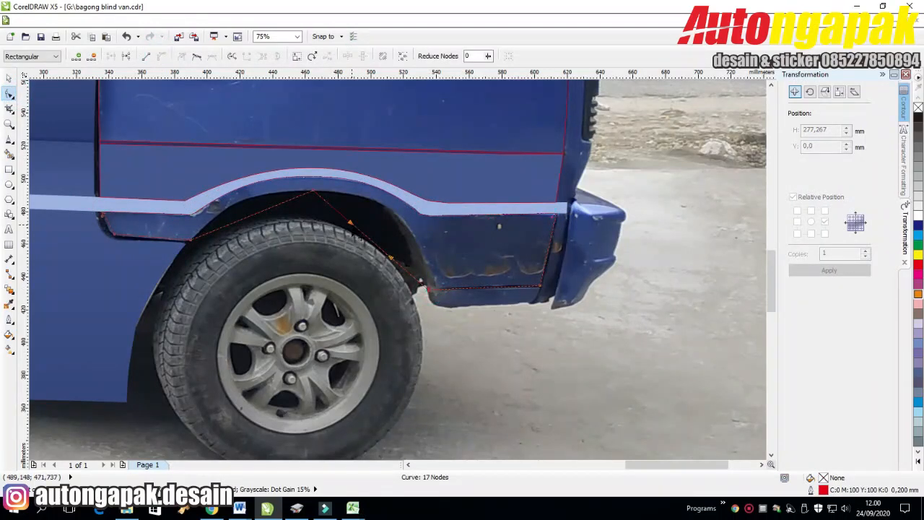
drag(391, 263, 425, 225)
drag(231, 224, 240, 193)
click(423, 233)
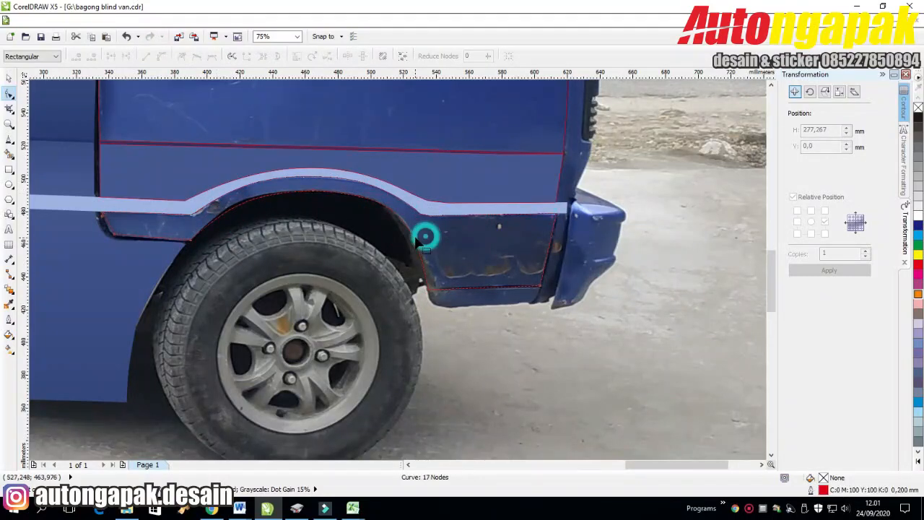
Step: Fill the lower door panel with a uniform blue (R66 G85 B142) sampled from the adjoining lower body panel
key(shift+F11)
click(611, 84)
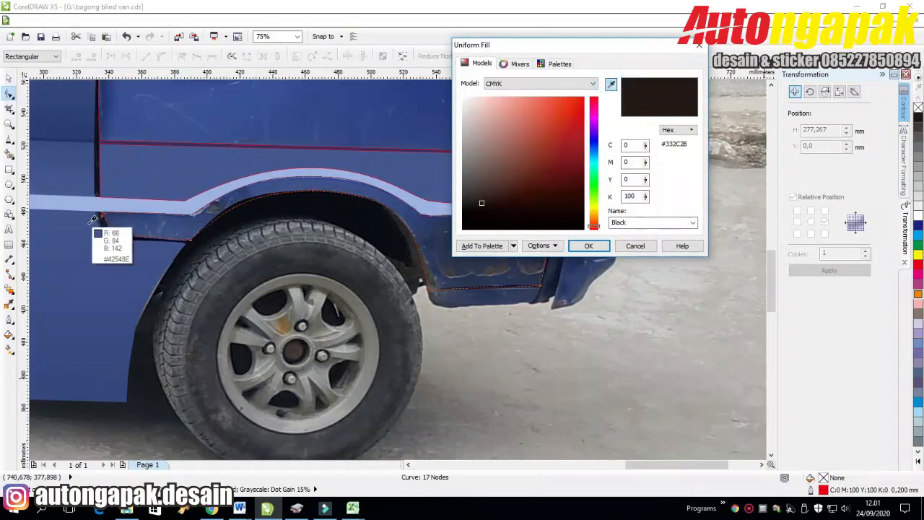
click(108, 238)
click(585, 242)
Step: Draw a closed sill strip about 68 x 13 mm under the panel ahead of the front wheel and curve its lower corners
click(9, 139)
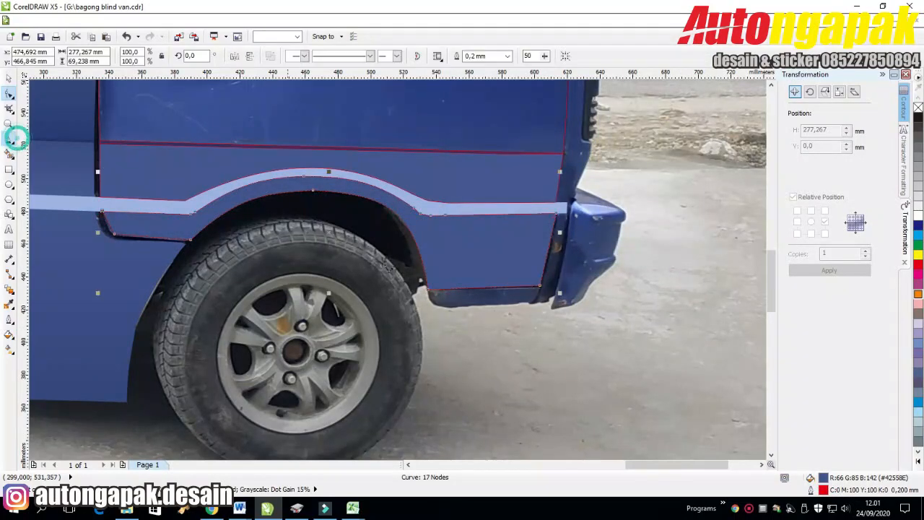
click(430, 291)
click(541, 285)
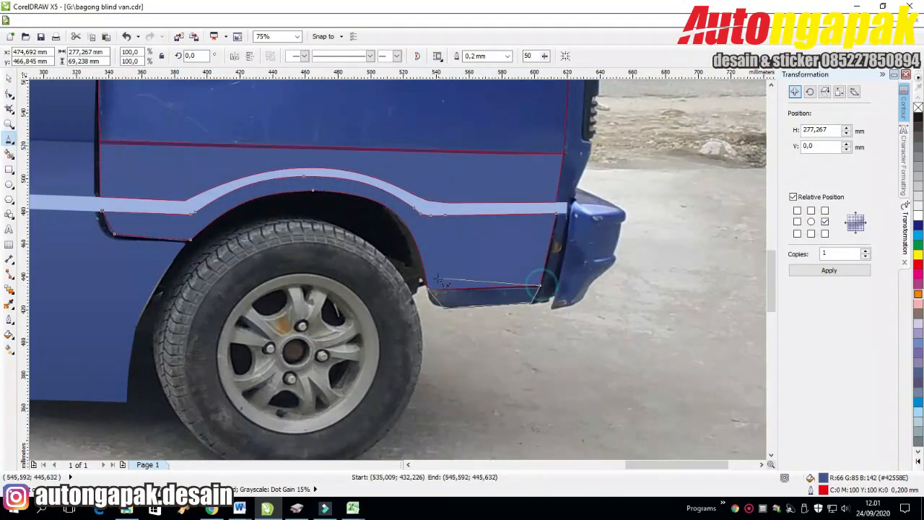
key(F10)
scroll(534, 318, up, 2)
drag(349, 288, 323, 277)
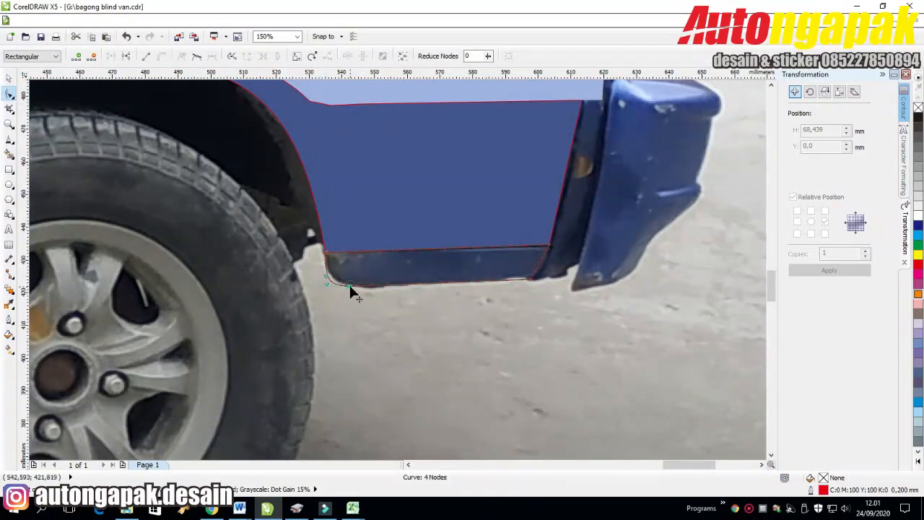
click(160, 56)
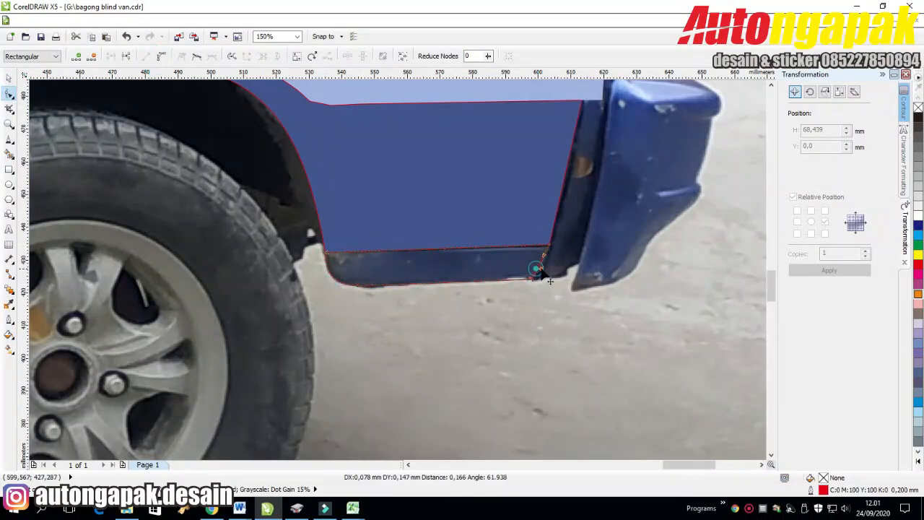
Step: Fill the sill strip ahead of the front wheel with a uniform blue (R53 G71 B128) sampled from the body panel's lower edge
scroll(542, 268, down, 4)
double_click(824, 478)
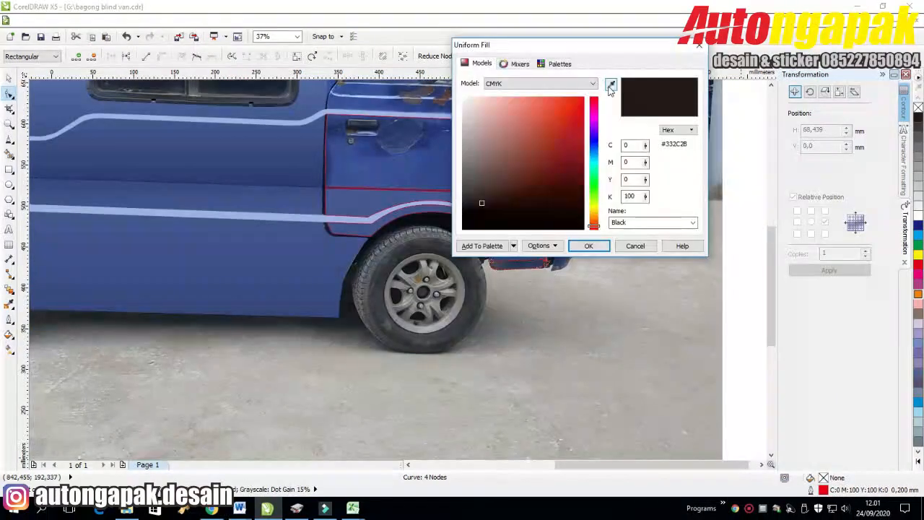
click(345, 307)
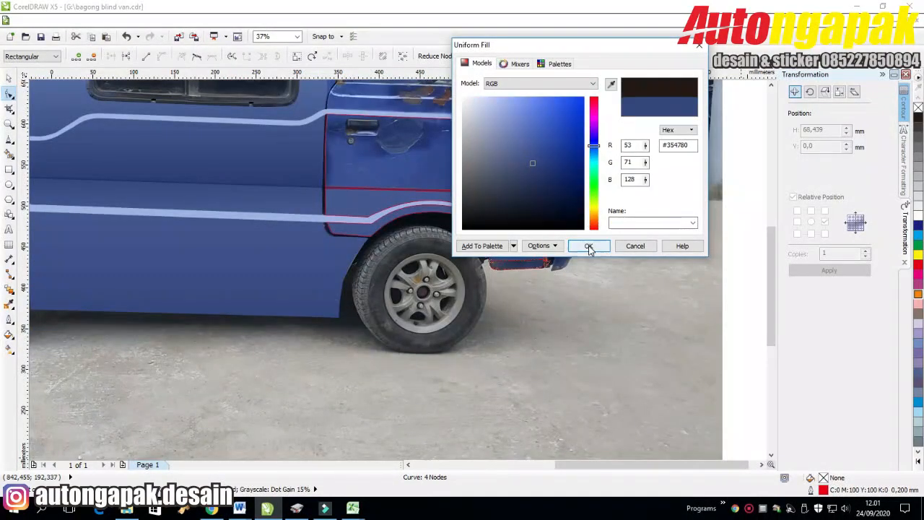
click(589, 245)
scroll(771, 261, up, 3)
Step: Fill the front door's main panel with a 90-degree linear two-colour fountain fill sampled from the lower and upper side panel
click(9, 77)
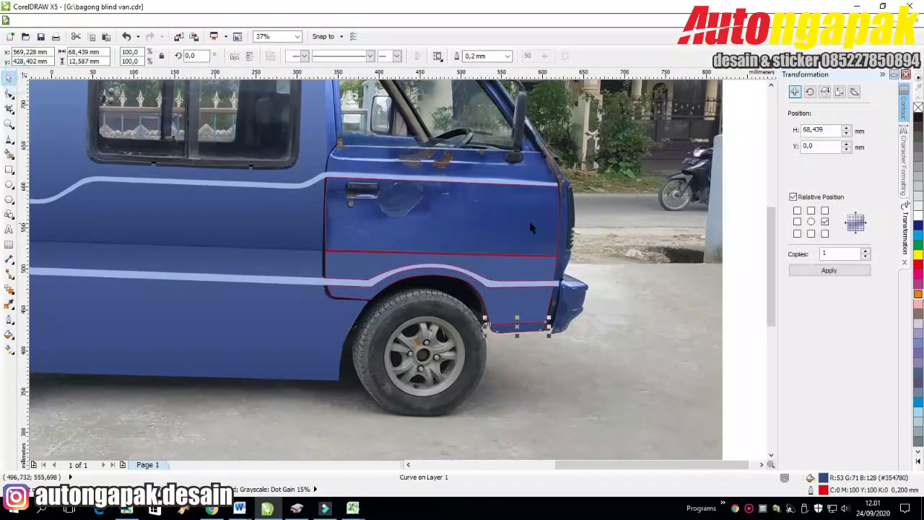
click(8, 333)
click(69, 346)
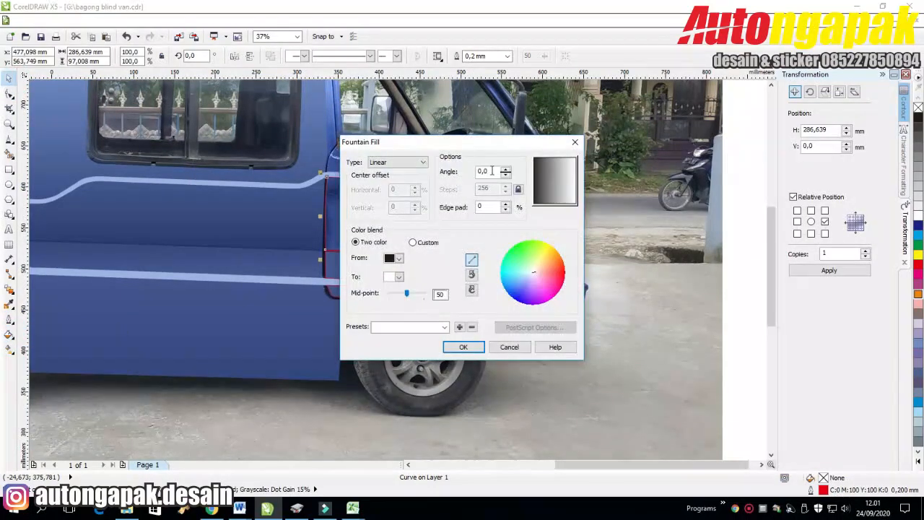
double_click(491, 171)
text(90)
click(396, 258)
click(391, 363)
click(208, 232)
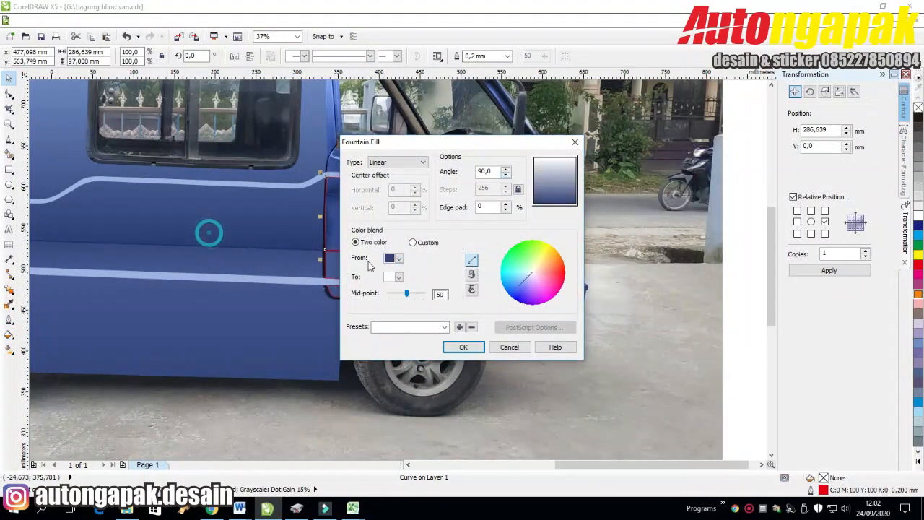
click(398, 276)
click(390, 366)
click(205, 173)
click(464, 347)
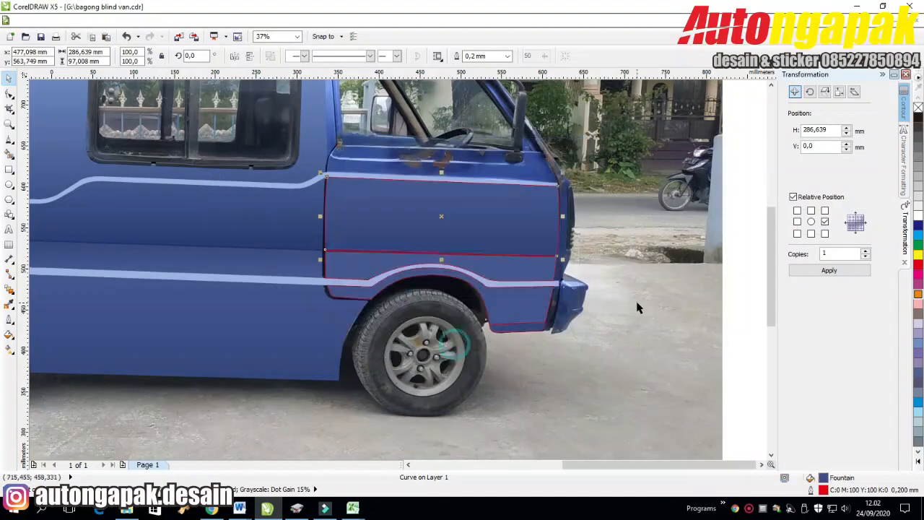
scroll(640, 308, down, 1)
click(696, 218)
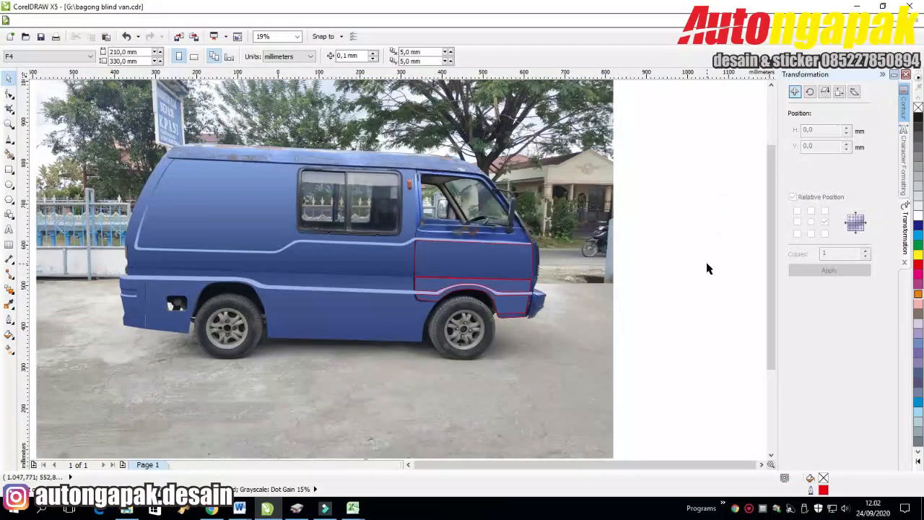
Step: Draw a closed outline about 282 x 76 mm for the door section under the window, extending below the upper stripe
scroll(449, 244, up, 2)
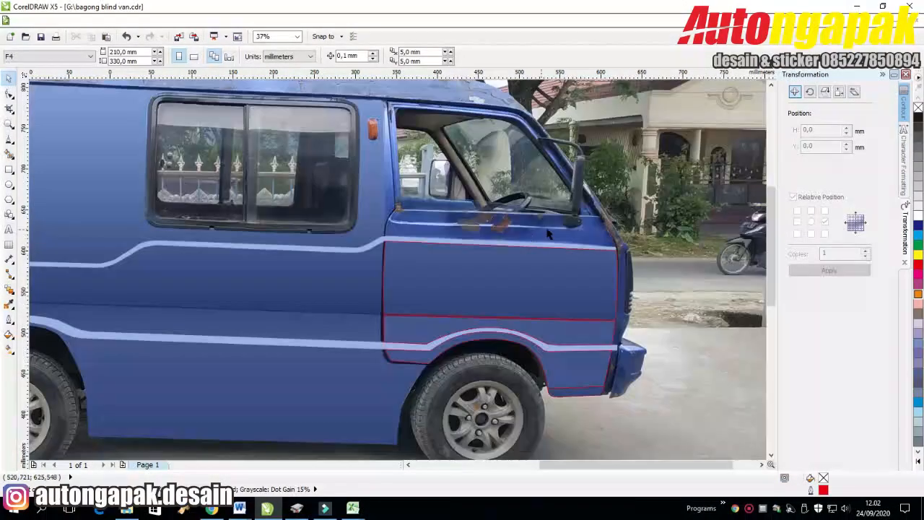
click(9, 139)
click(152, 262)
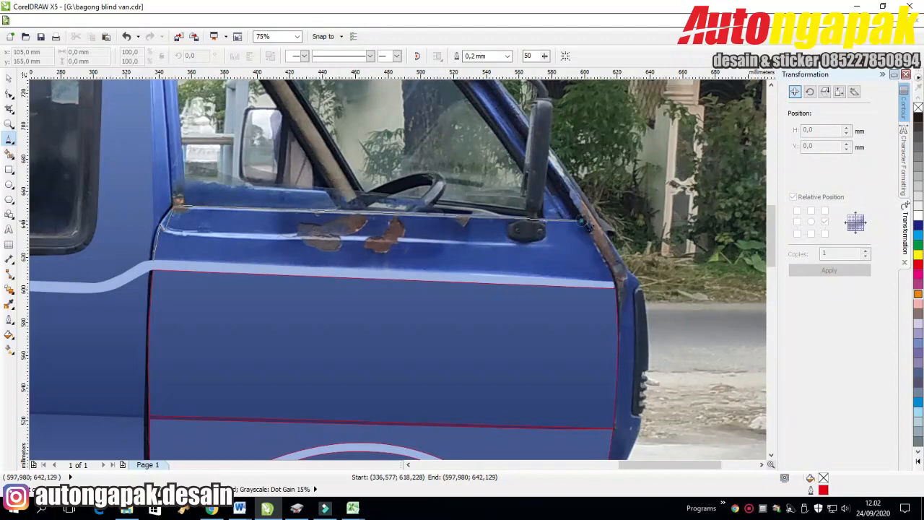
click(615, 283)
click(287, 327)
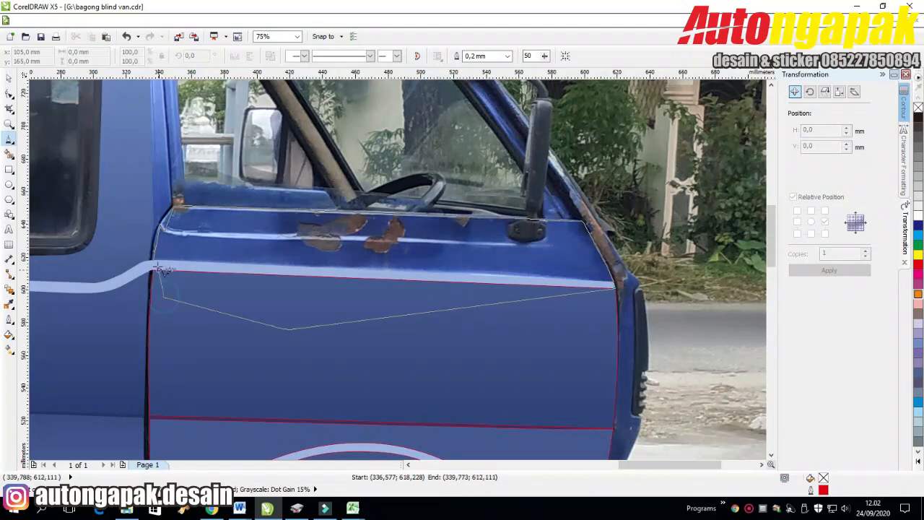
click(163, 295)
click(153, 263)
Step: Convert the upper door outline's rear edge to curves and bend it along the door gap
click(10, 94)
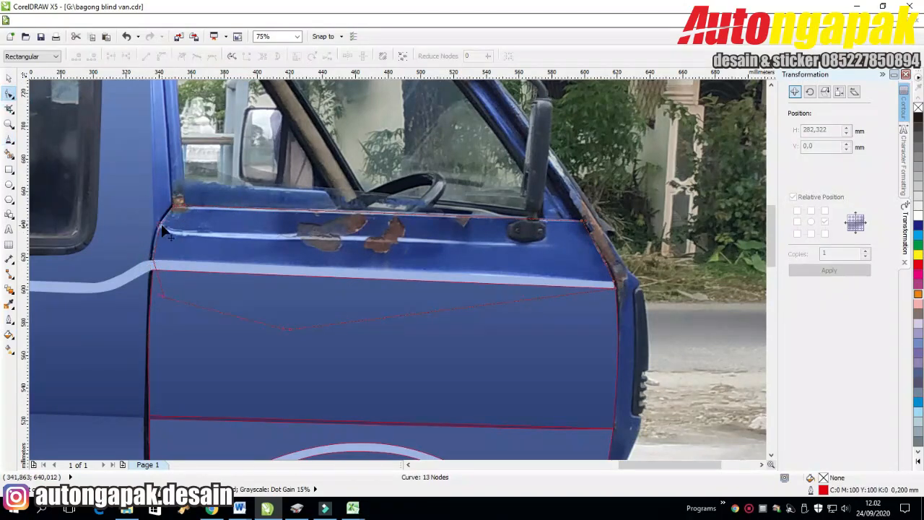
click(163, 230)
scroll(164, 229, up, 2)
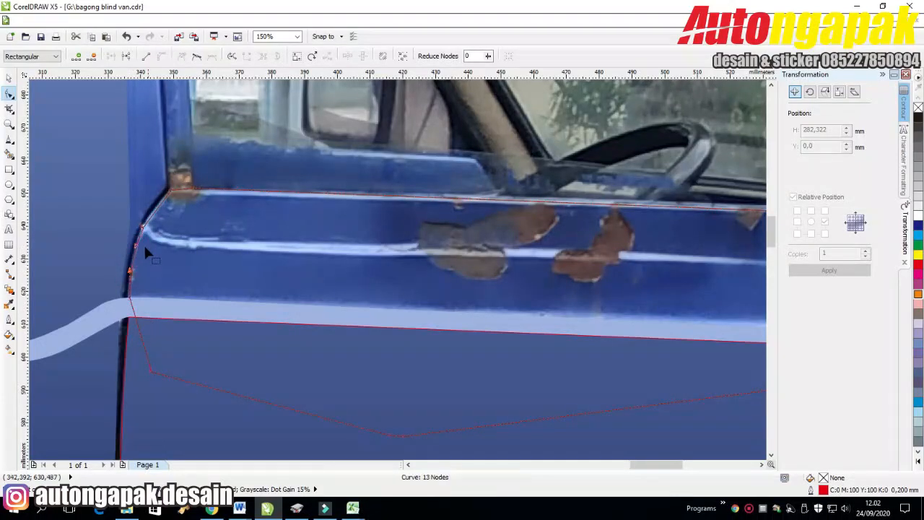
click(161, 56)
drag(154, 209, 151, 205)
click(275, 227)
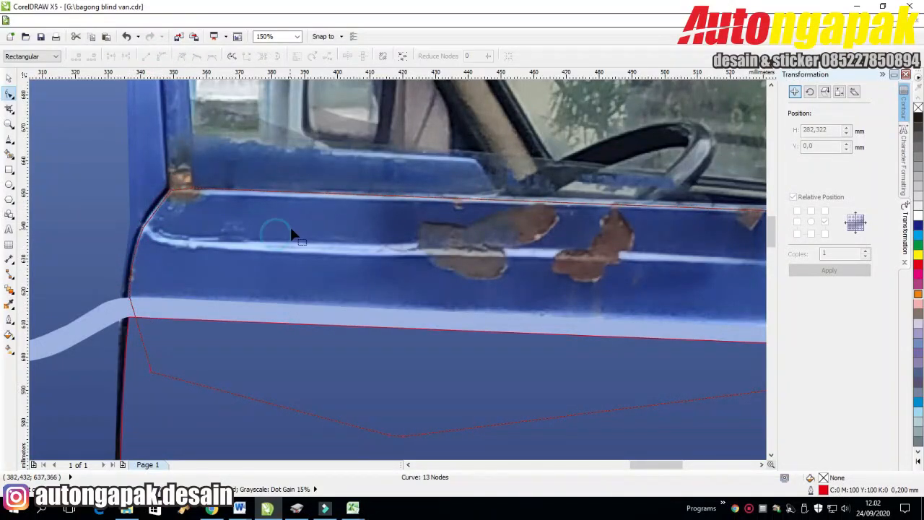
Step: Draw a closed thin highlight strip about 239 x 16 mm along the light crease below the door window
scroll(290, 230, down, 1)
key(F5)
click(218, 230)
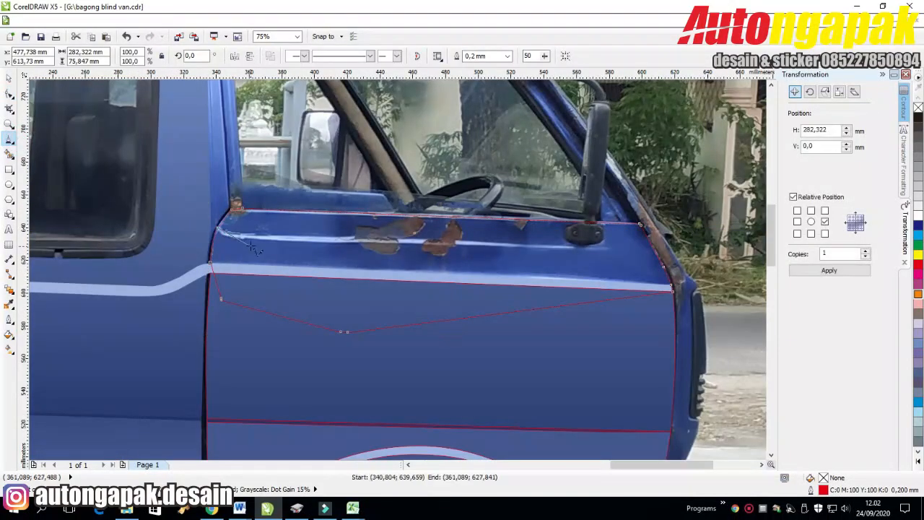
click(608, 249)
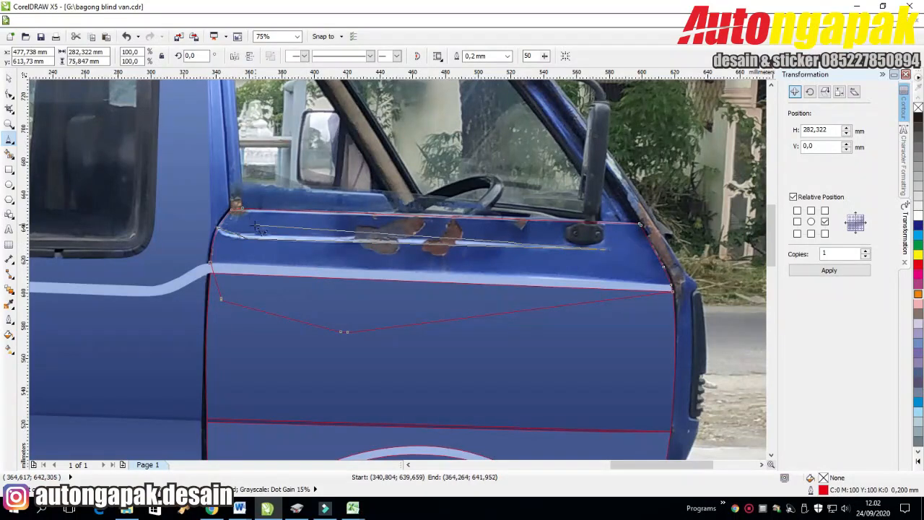
click(223, 224)
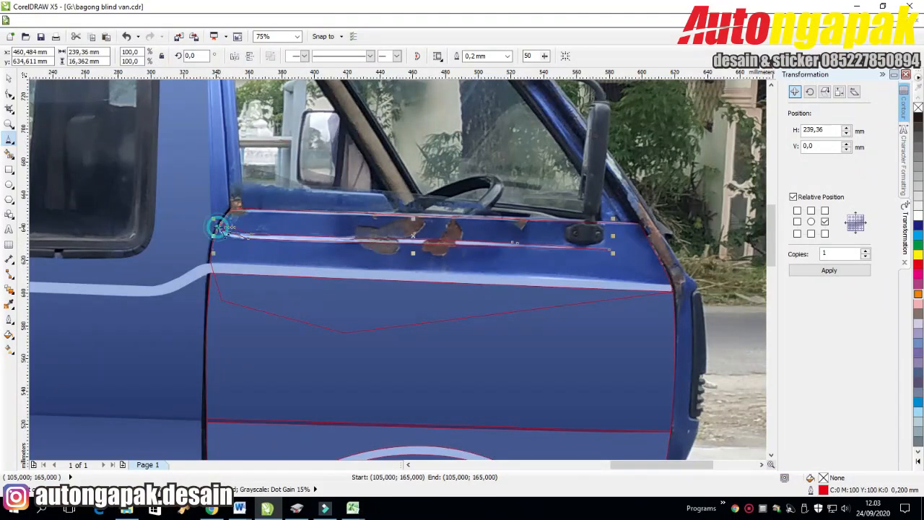
Step: Convert the rear ends of the highlight strip's upper and lower edges to curves and bend them along the light crease
scroll(221, 223, up, 1)
key(F10)
click(264, 244)
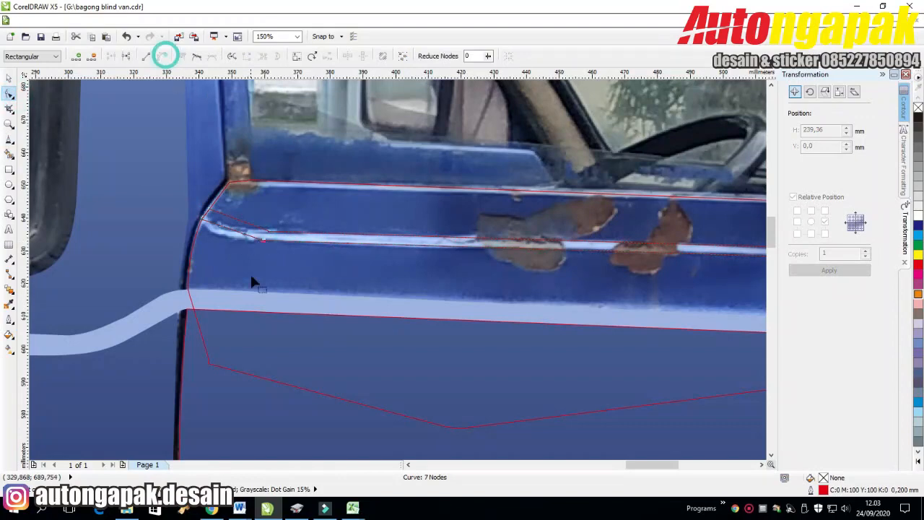
drag(247, 242, 218, 226)
drag(250, 223, 214, 235)
key(ctrl+z)
scroll(220, 230, up, 1)
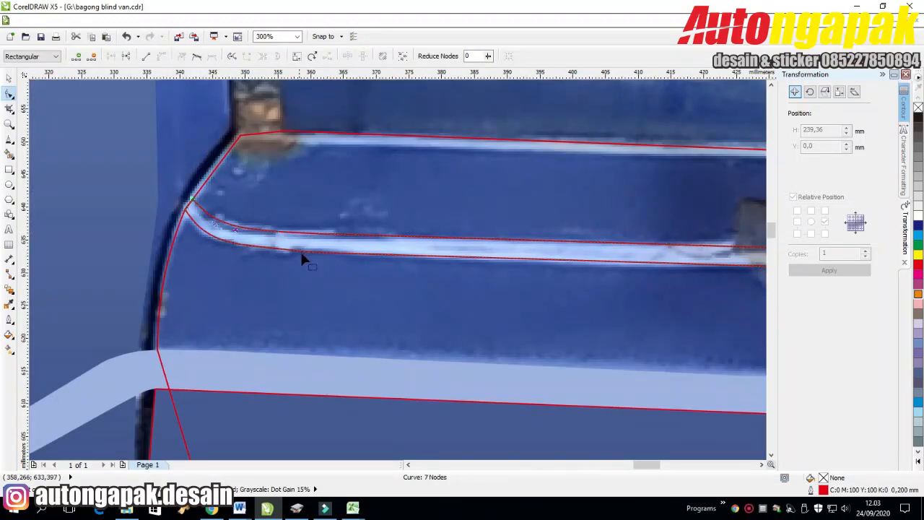
drag(292, 250, 275, 247)
drag(209, 246, 209, 223)
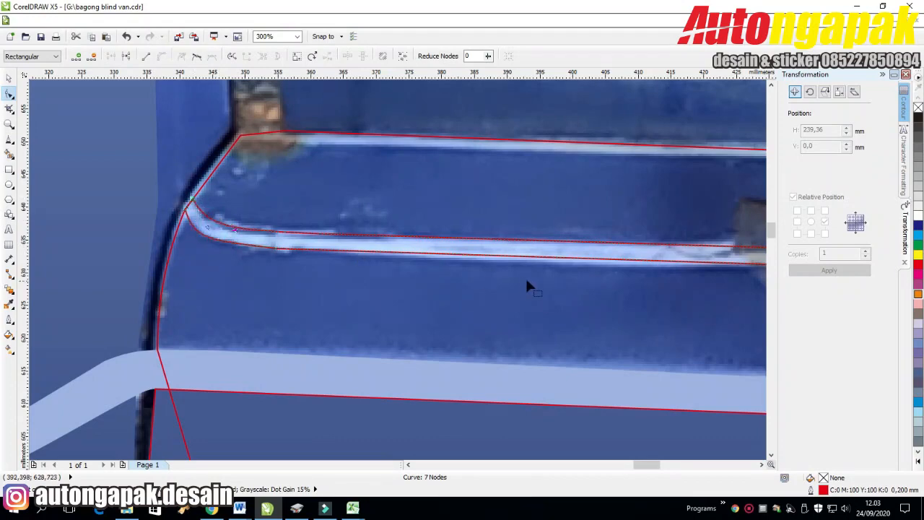
Step: Fill the thin highlight strip with a uniform light blue sampled from the upper stripe on the door
scroll(563, 291, down, 2)
click(762, 466)
click(761, 465)
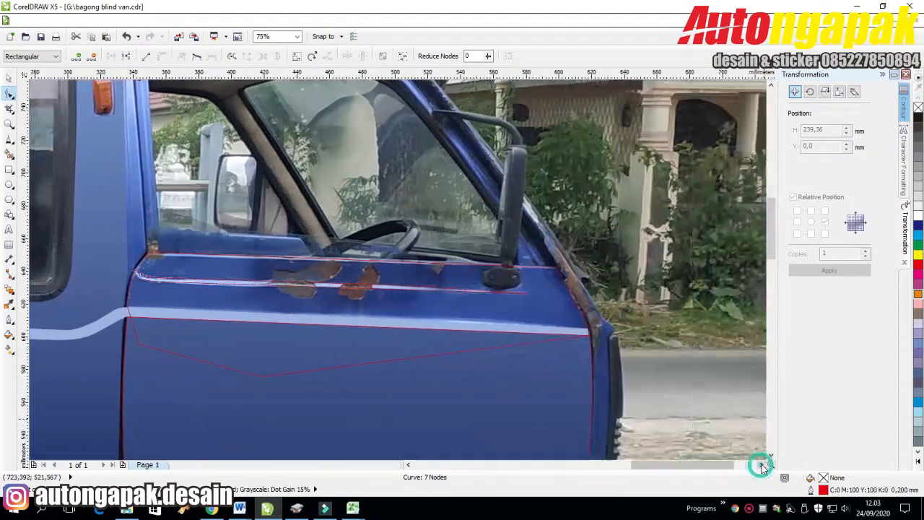
double_click(824, 477)
click(610, 85)
click(162, 312)
click(588, 246)
Step: Try a uniform #6B85C0 fill sampled from the upper body on the door section under the window
click(559, 273)
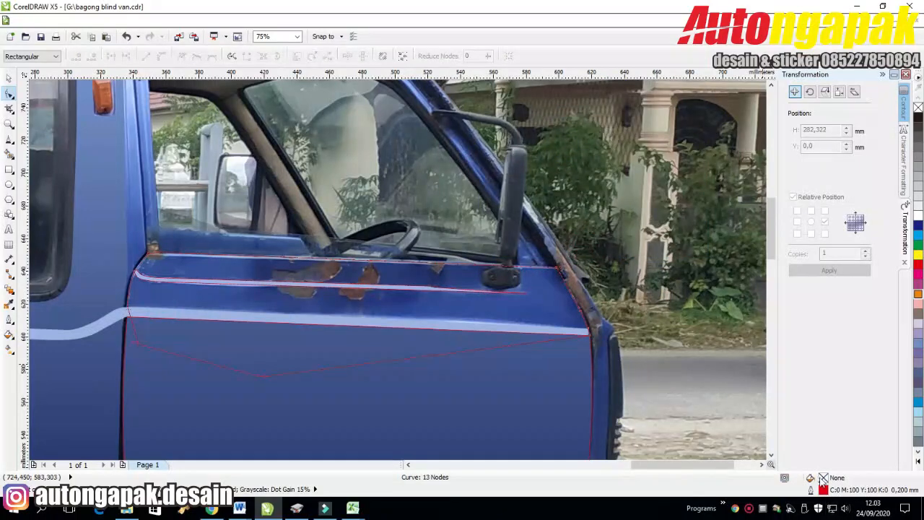
double_click(822, 477)
click(610, 85)
click(122, 158)
click(588, 246)
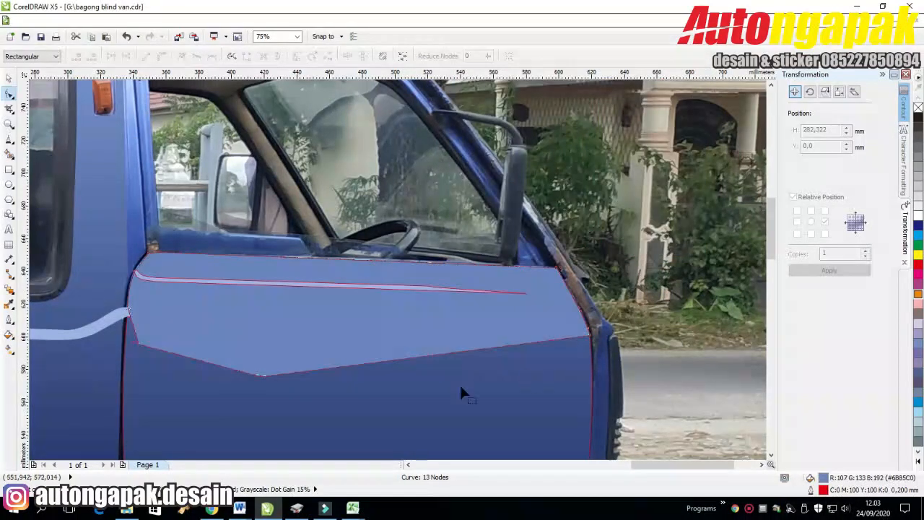
Step: Fill the door section under the window with uniform #40558E sampled from the side panel and move it behind the upper stripe
double_click(823, 477)
click(611, 86)
click(111, 347)
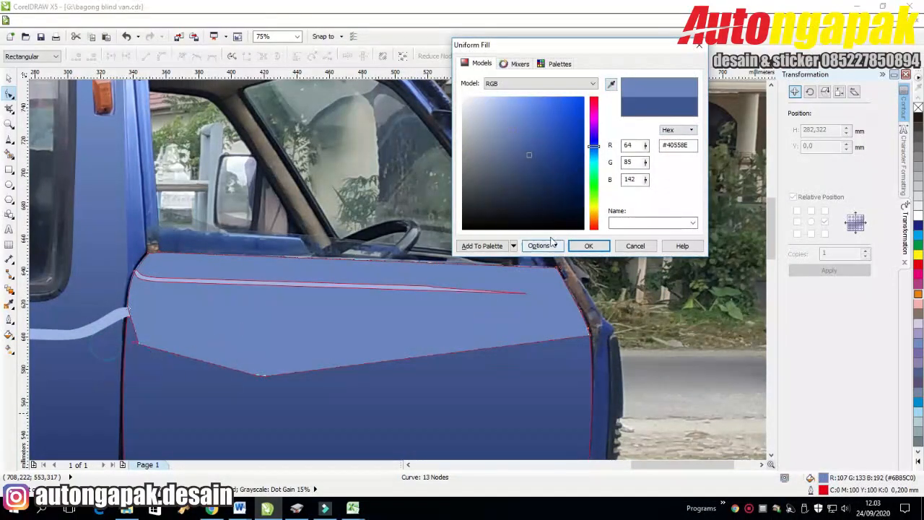
click(588, 246)
click(9, 77)
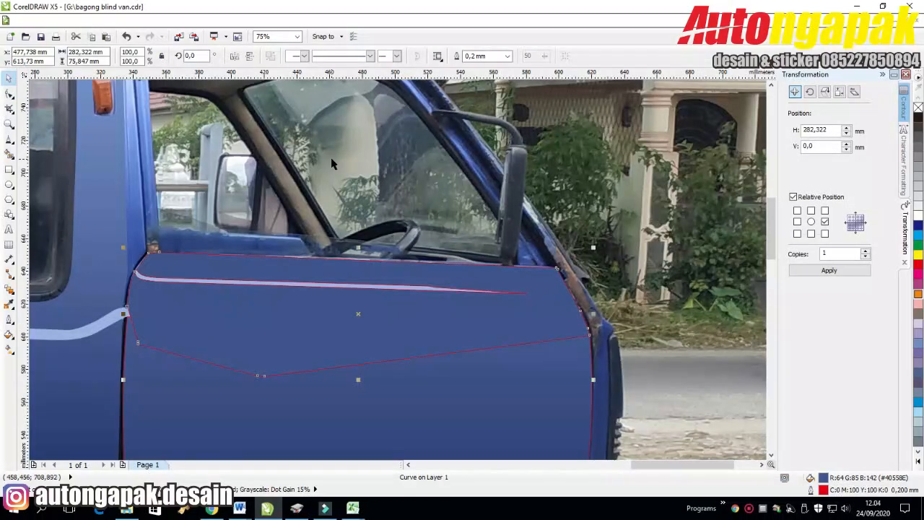
key(ctrl+Page_Down)
key(F4)
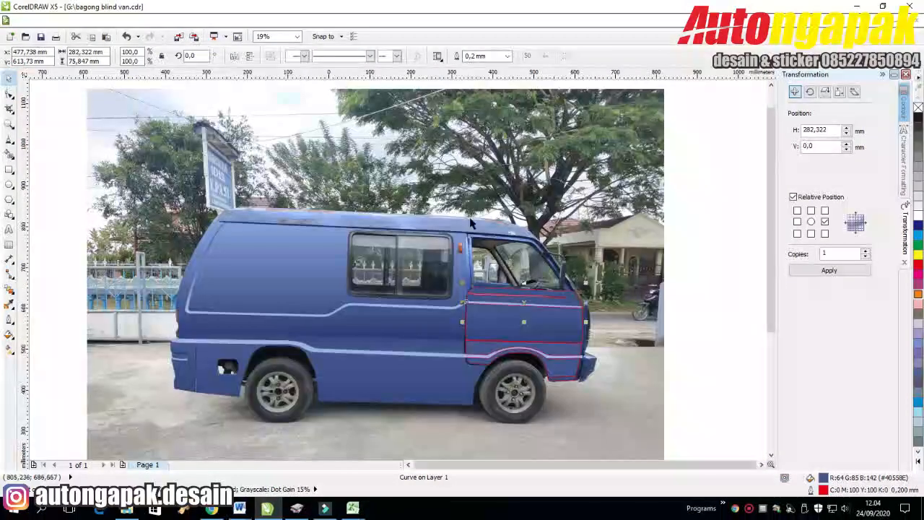
click(688, 233)
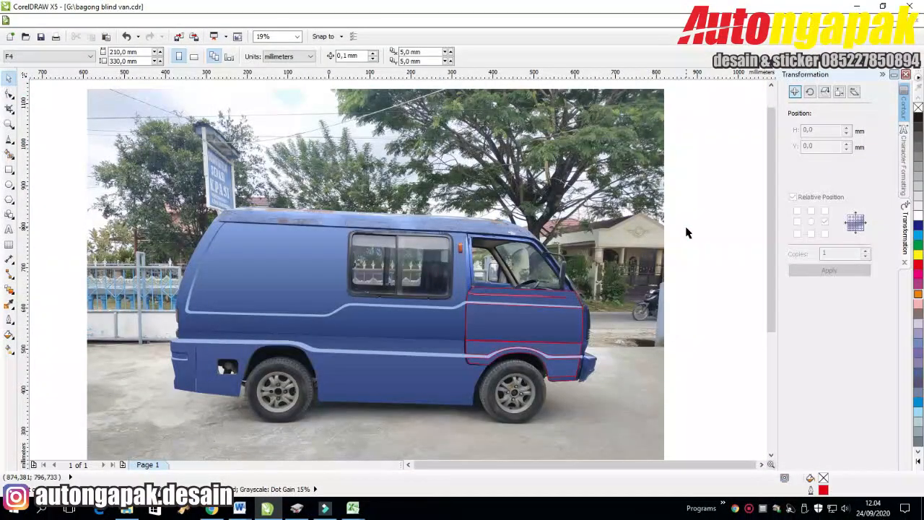
scroll(581, 264, up, 3)
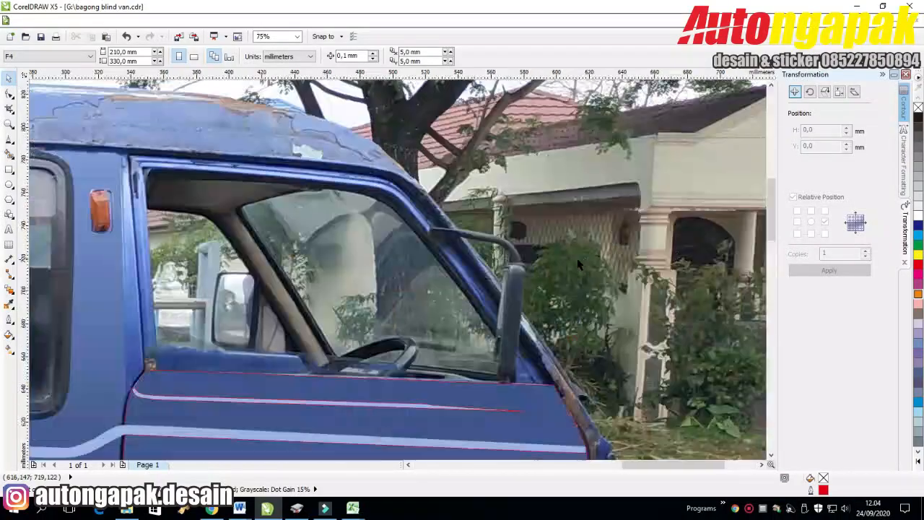
click(115, 296)
scroll(574, 326, down, 2)
click(686, 313)
scroll(308, 222, up, 1)
scroll(694, 186, down, 2)
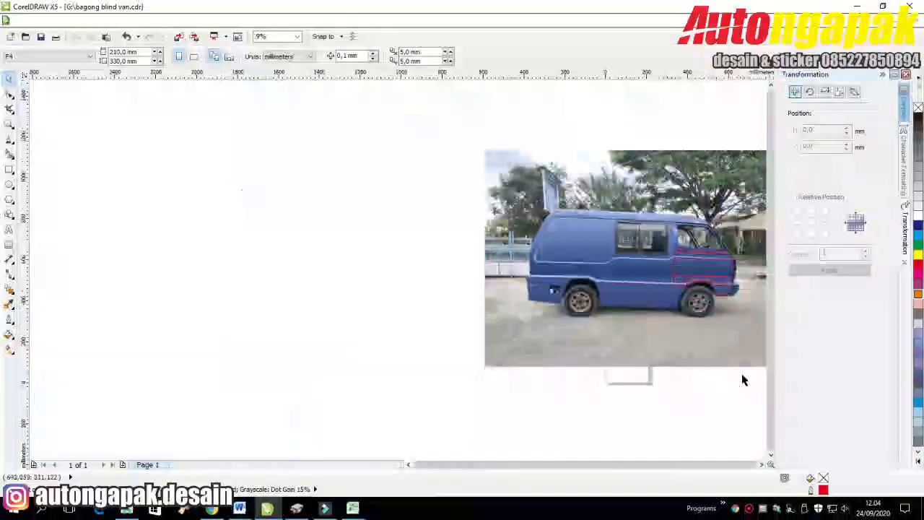
Step: Select the vector shapes on the van's front door and side together and remove their outlines
click(762, 465)
click(762, 465)
click(762, 465)
drag(685, 123, 378, 343)
scroll(716, 237, up, 1)
double_click(823, 491)
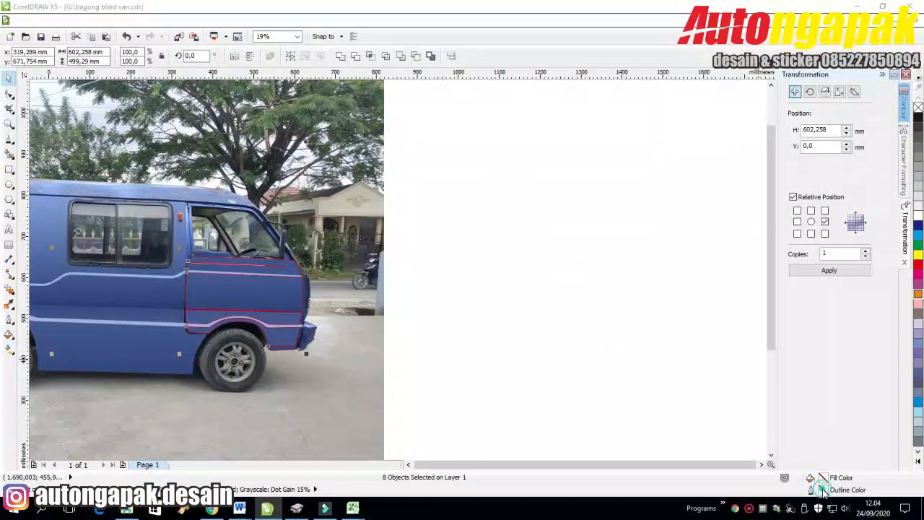
click(397, 189)
click(391, 201)
click(452, 346)
click(504, 294)
scroll(514, 281, down, 2)
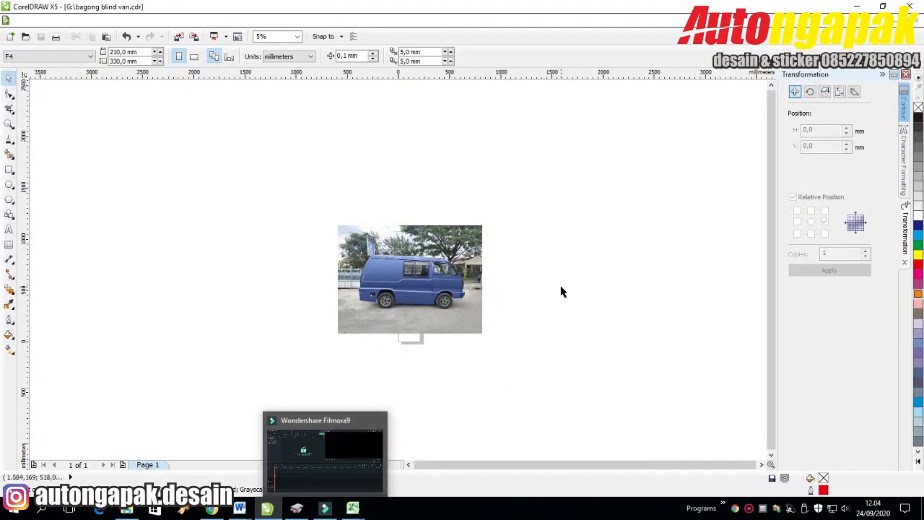
click(748, 509)
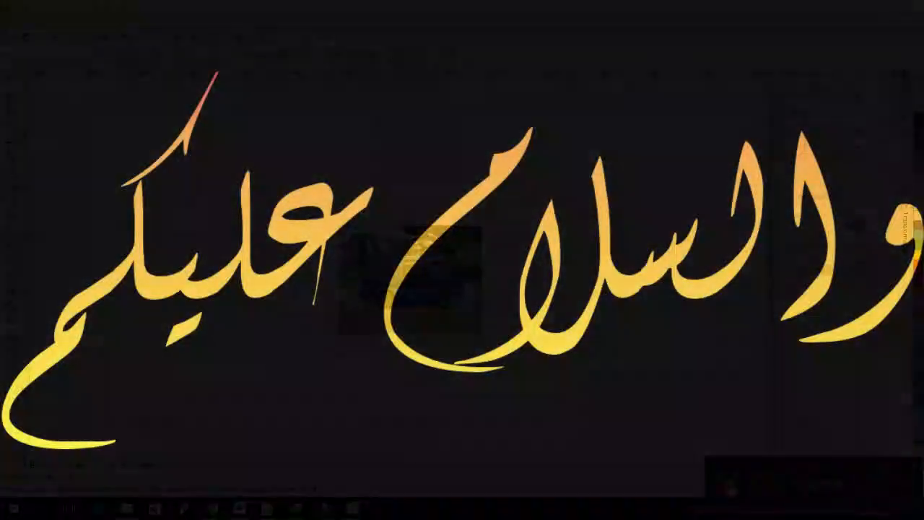